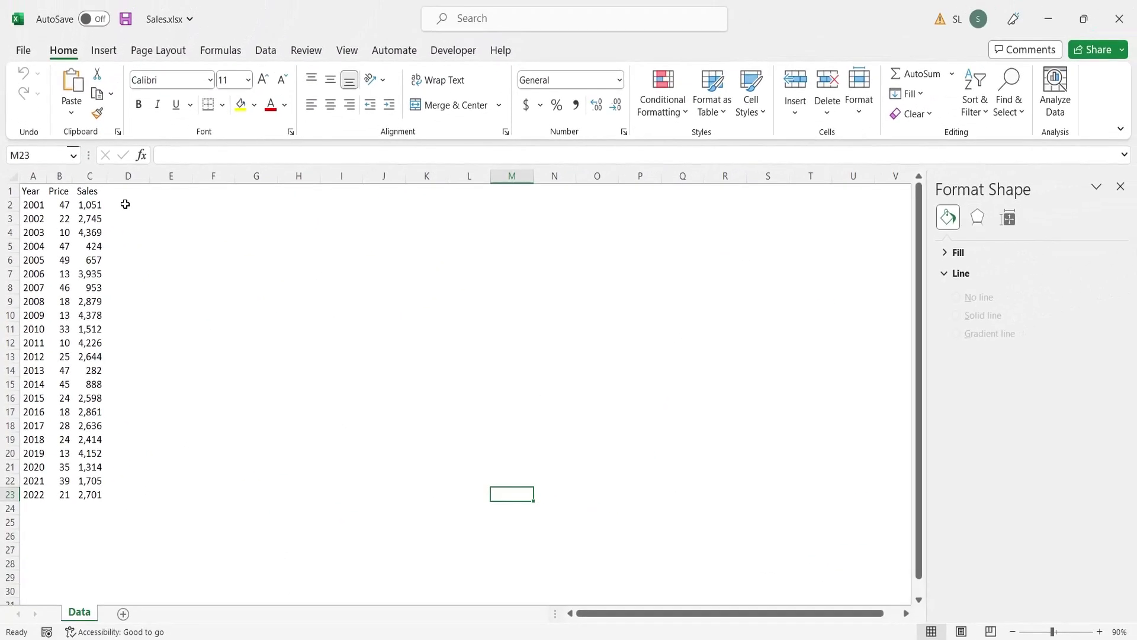
- Insert a markers-only scatter chart from the Price and Sales values in B2:C23
drag(65, 205, 77, 494)
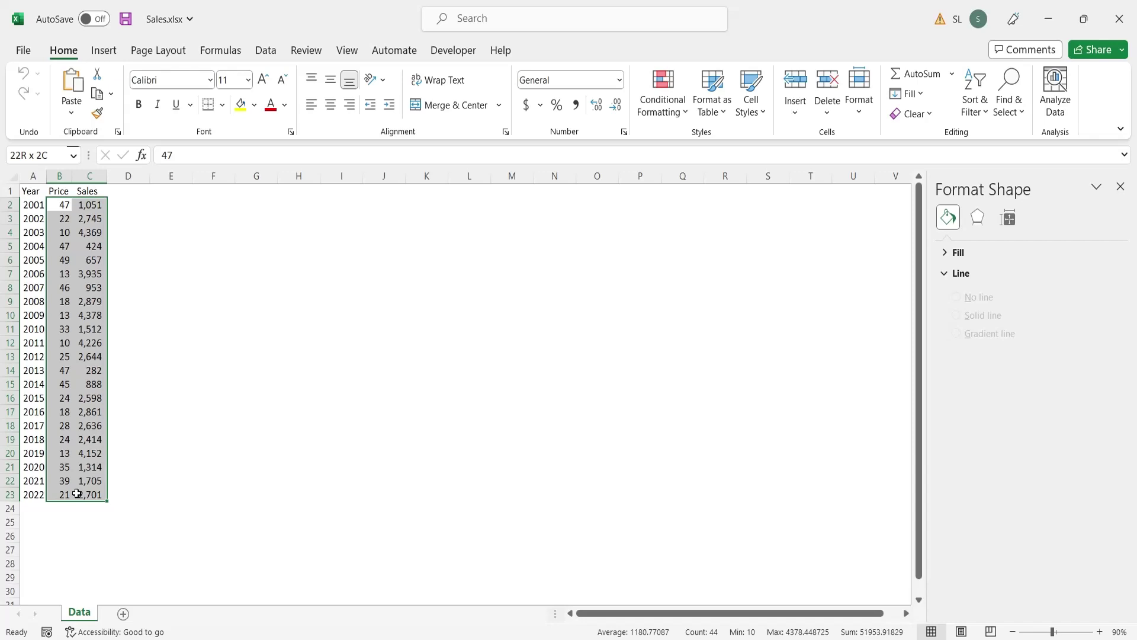
drag(77, 493, 77, 493)
click(104, 51)
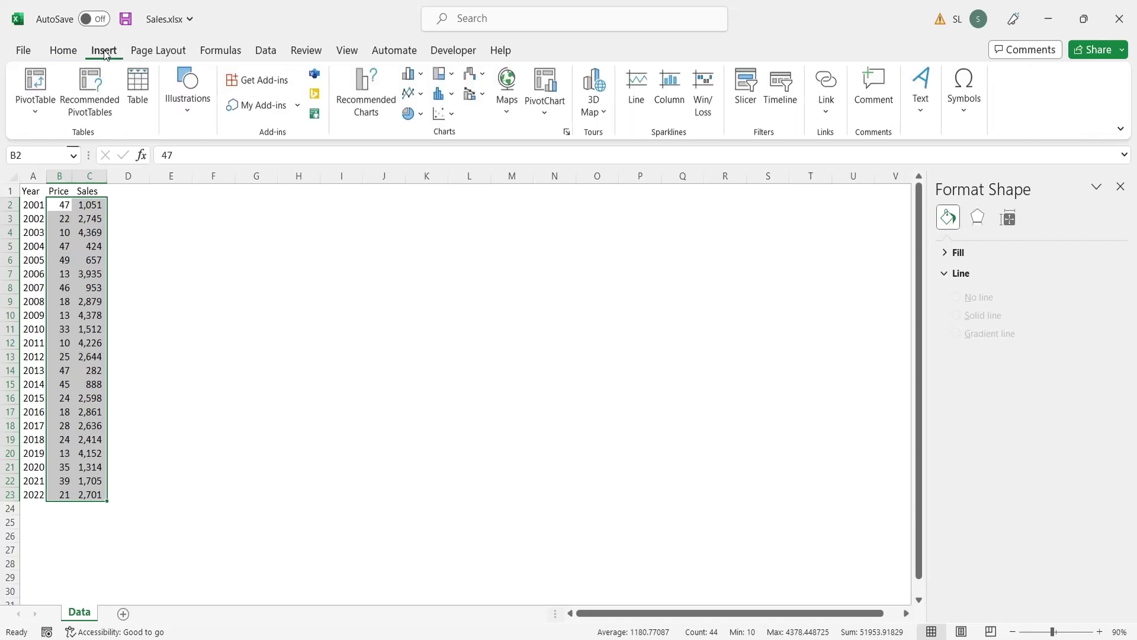
click(443, 115)
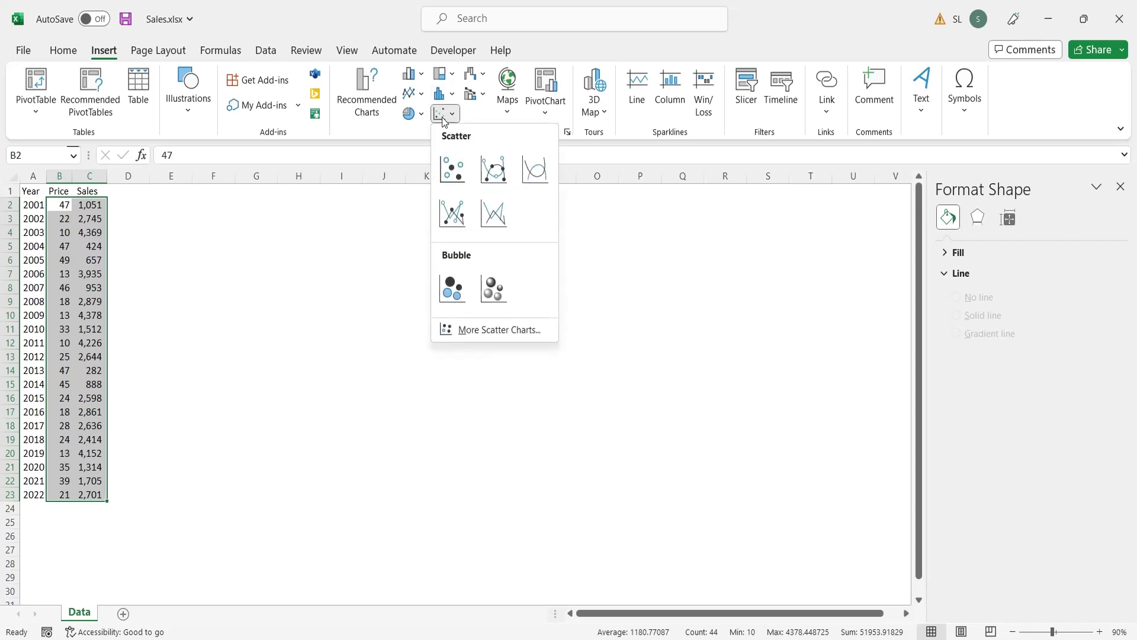
click(451, 167)
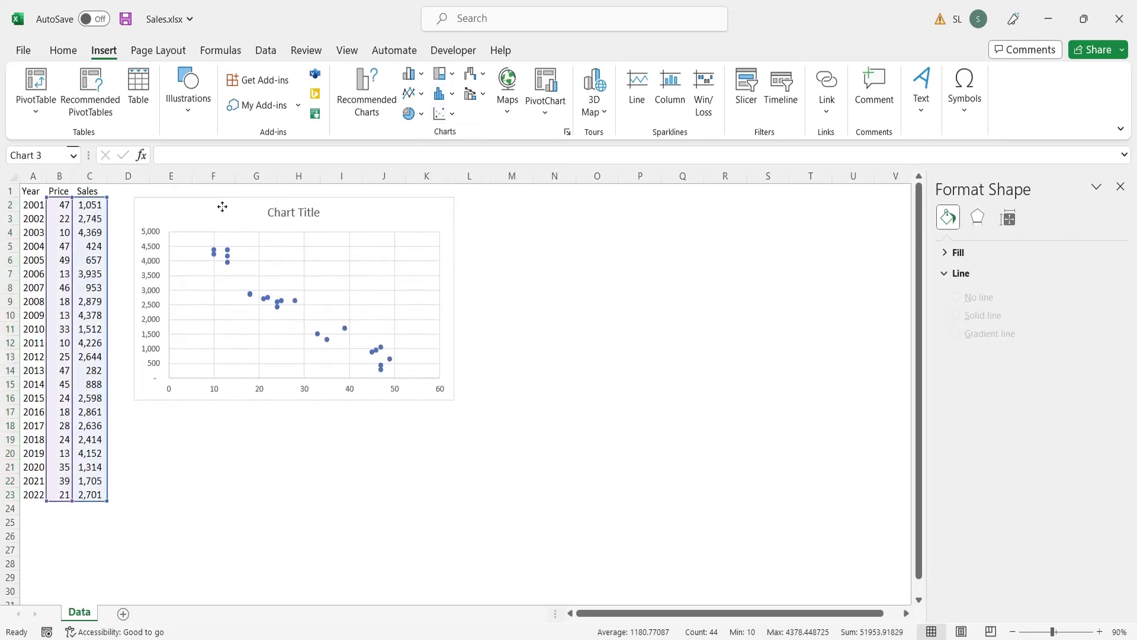
- Replace the scatter chart's placeholder title with "Linear Curve"
click(294, 207)
triple_click(294, 208)
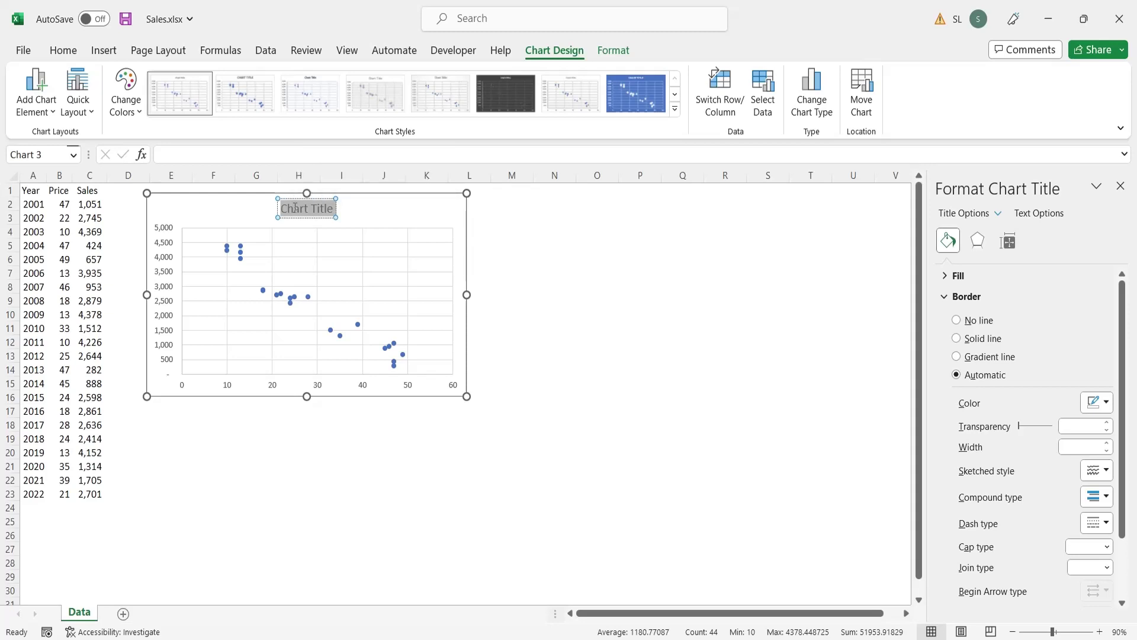
text(Line)
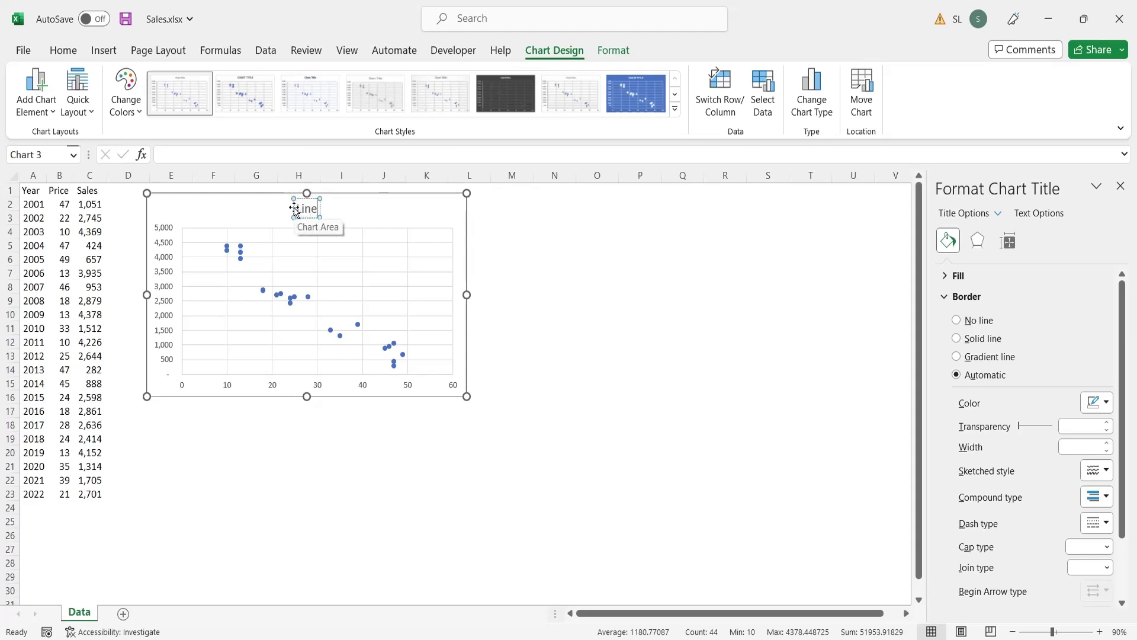
text(ar Curve)
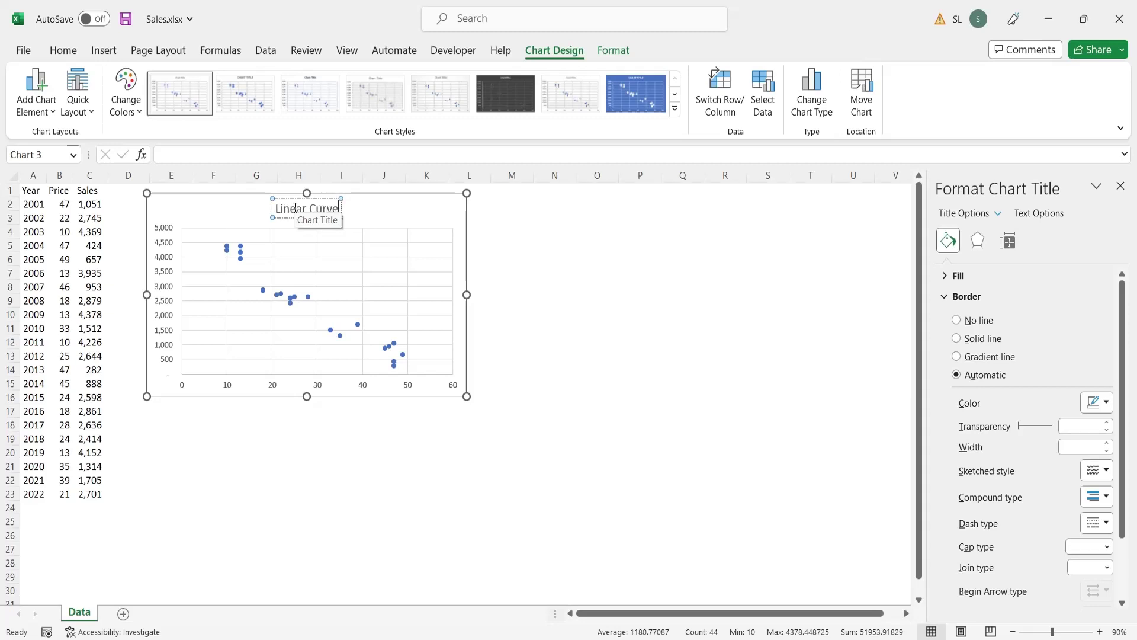
- Add a linear trendline to the data series with its equation displayed, and place the equation label above the line
click(241, 253)
right_click(241, 253)
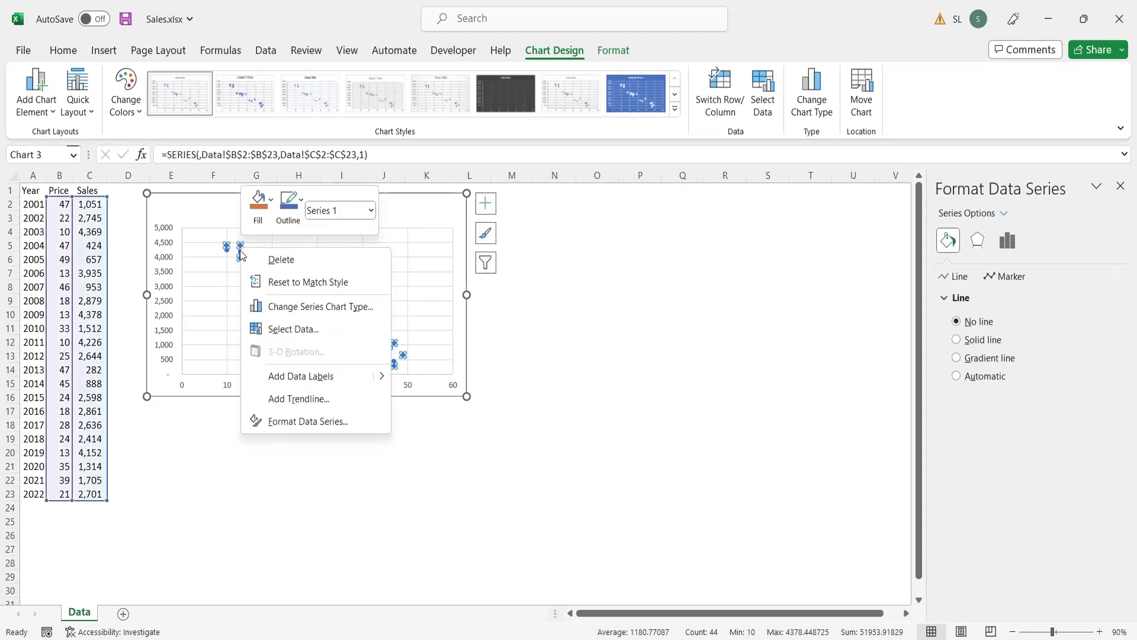
click(279, 400)
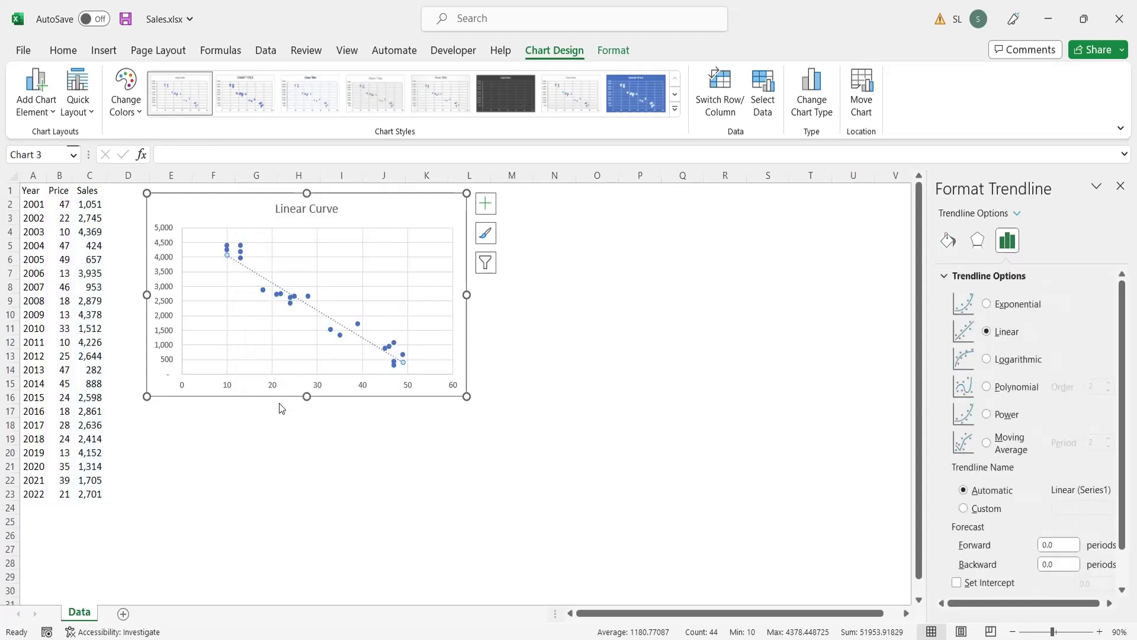
scroll(1007, 402, down, 1)
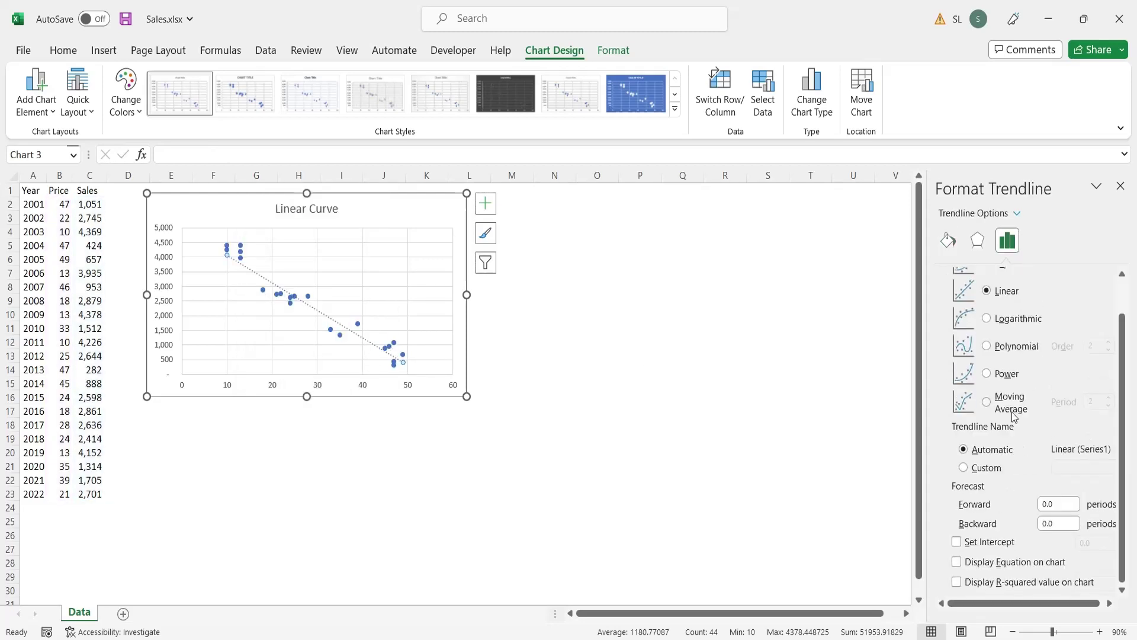
click(959, 562)
click(362, 367)
drag(357, 369, 367, 274)
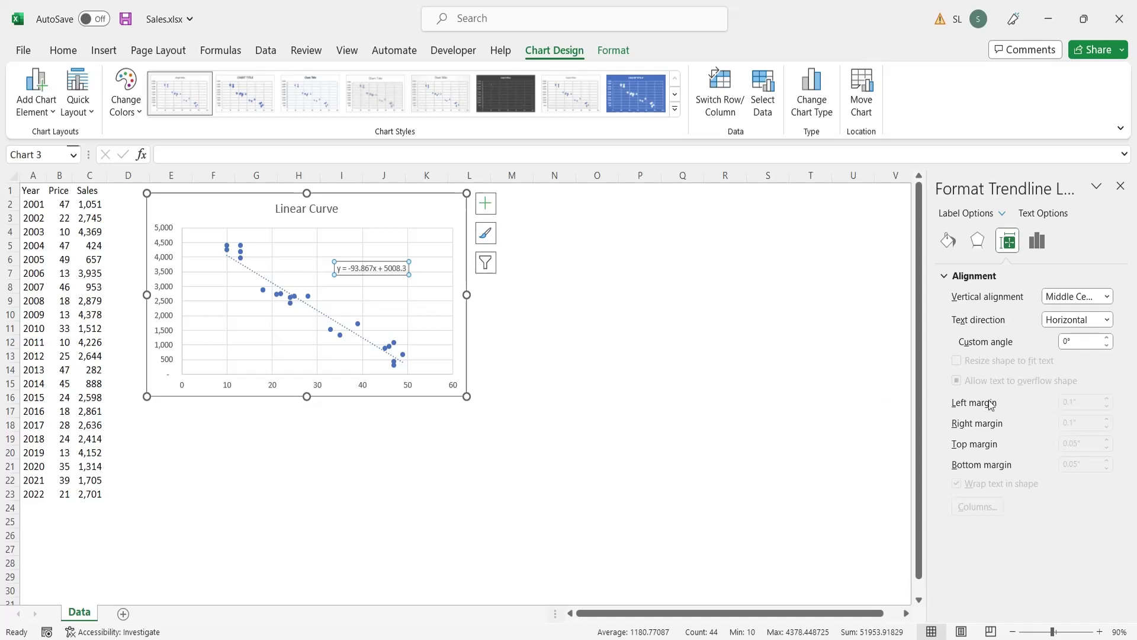
- Format the trendline equation label in the Number category with 5 decimal places
click(1038, 242)
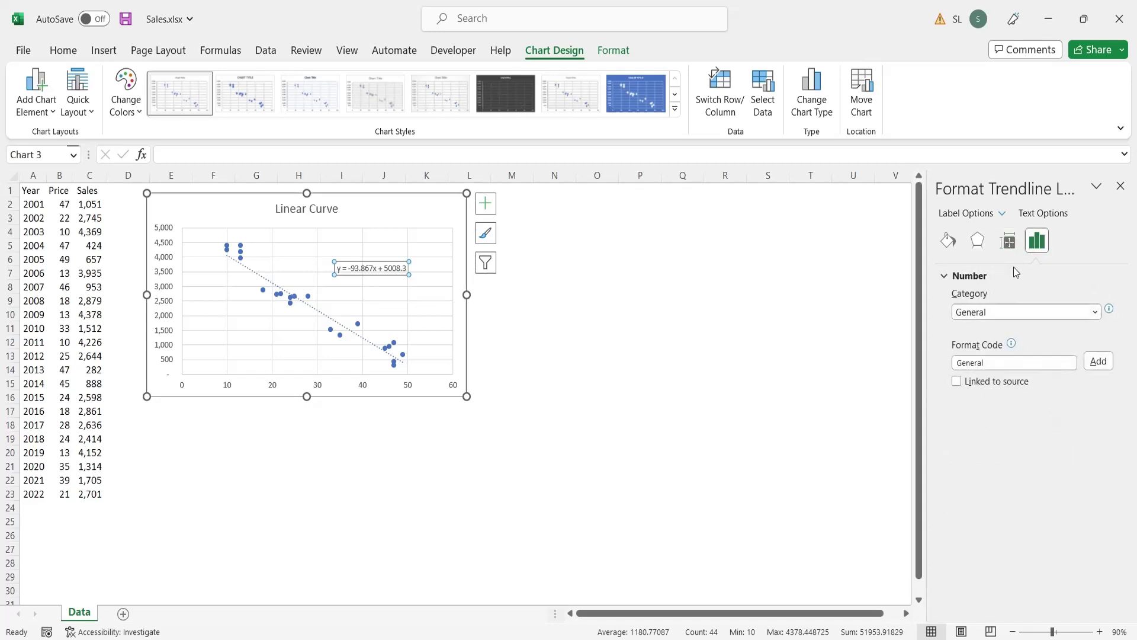
click(1084, 311)
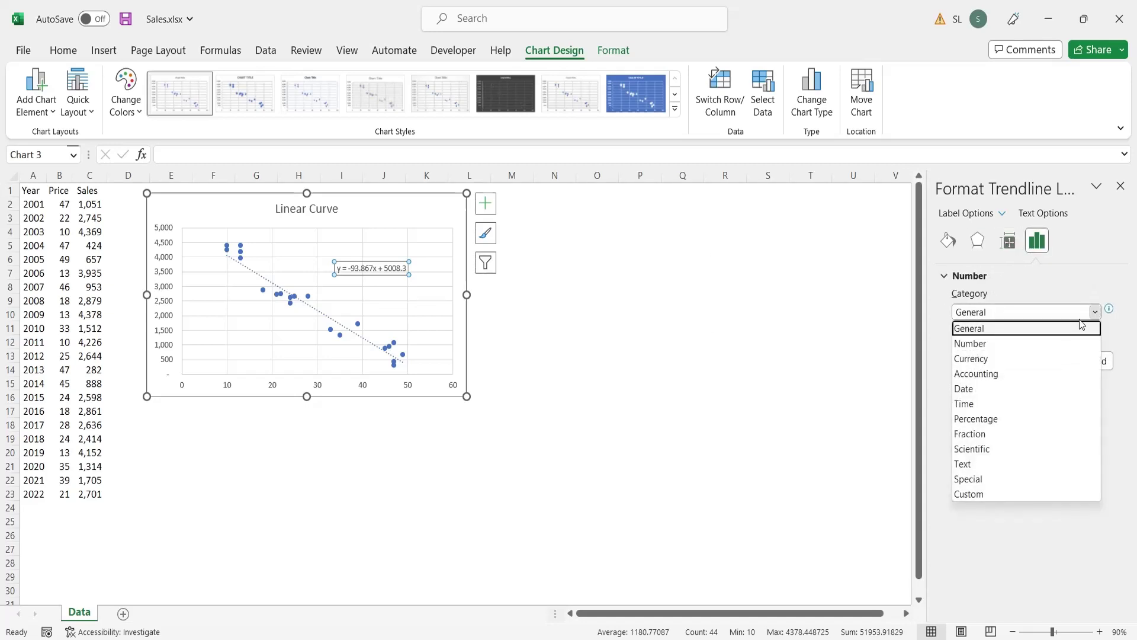
click(1057, 346)
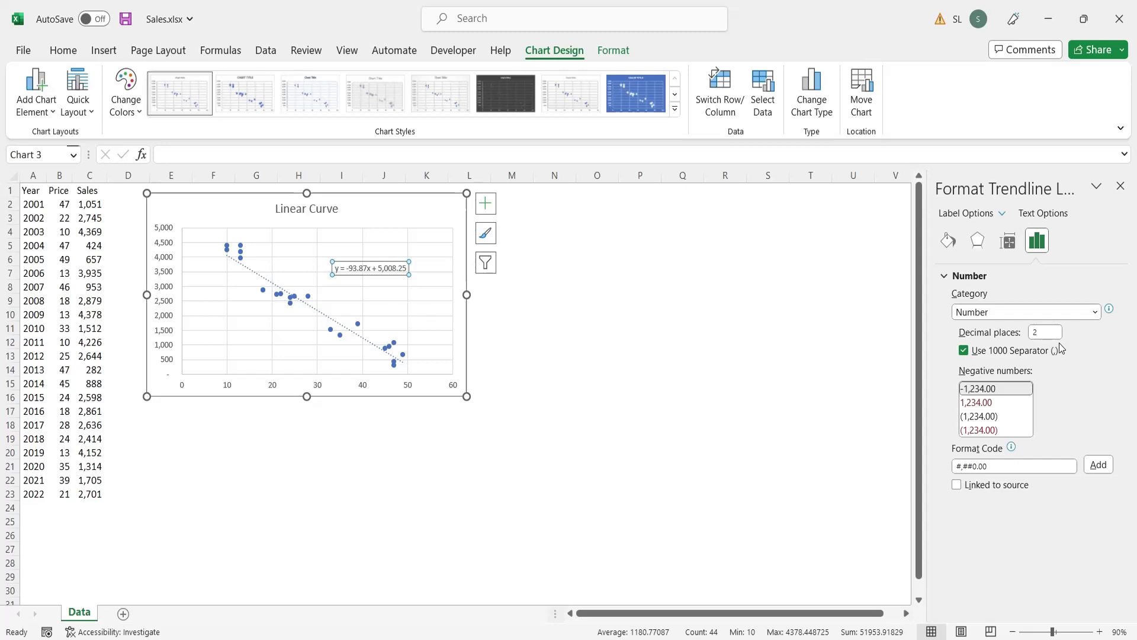
click(1058, 334)
double_click(1050, 334)
text(5)
key(Return)
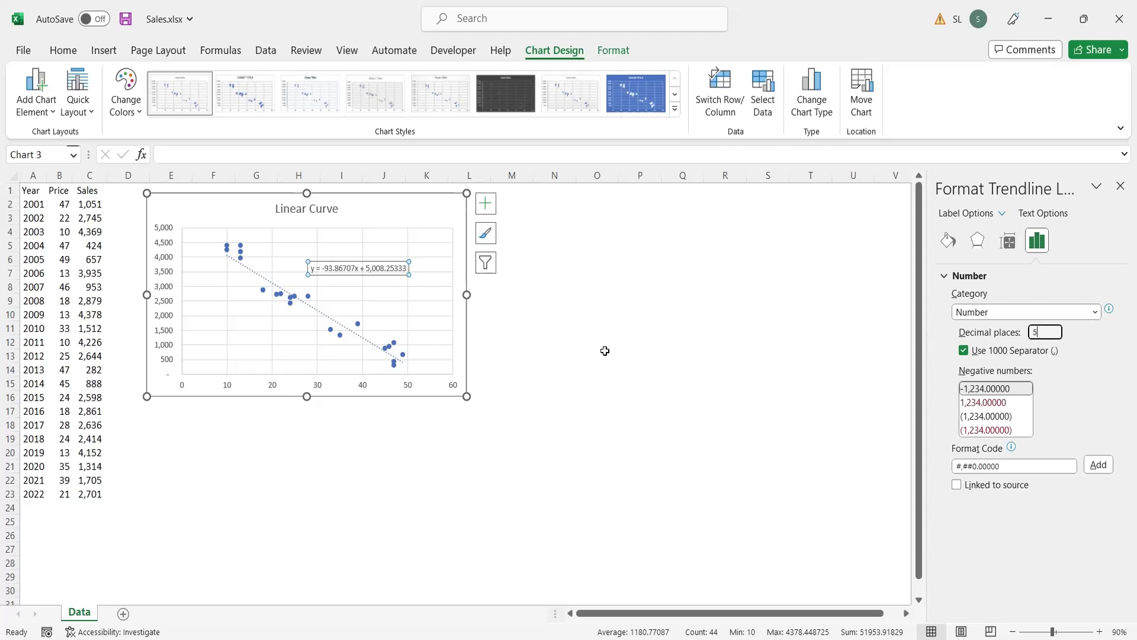
- Duplicate the Linear Curve chart and place the copy beside the original, starting at column M
click(420, 394)
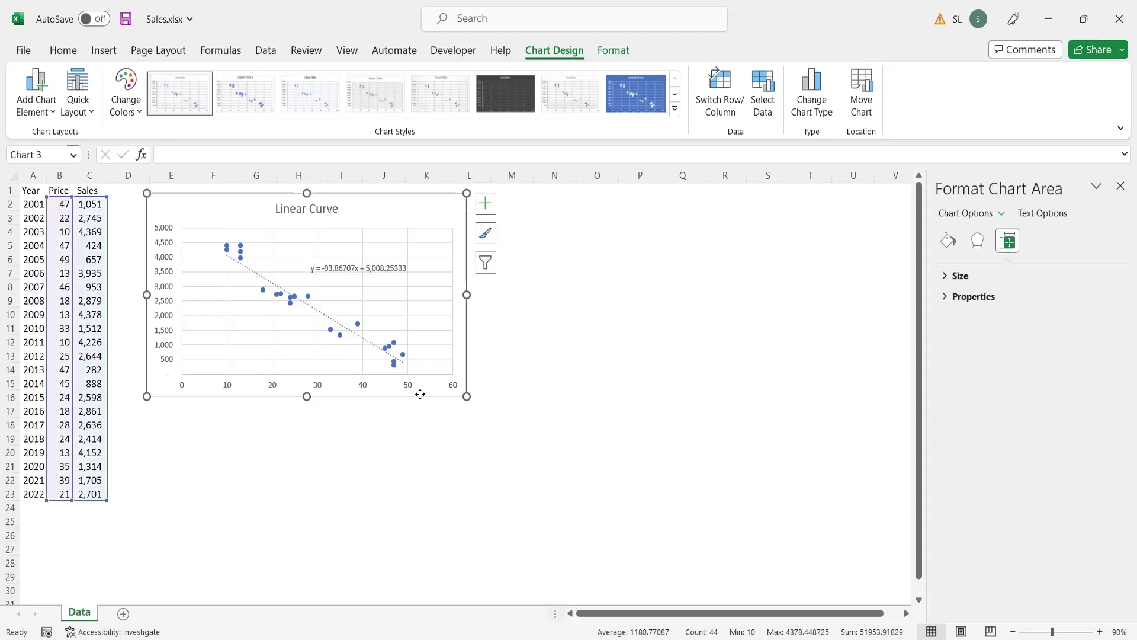
key(ctrl+c)
click(513, 193)
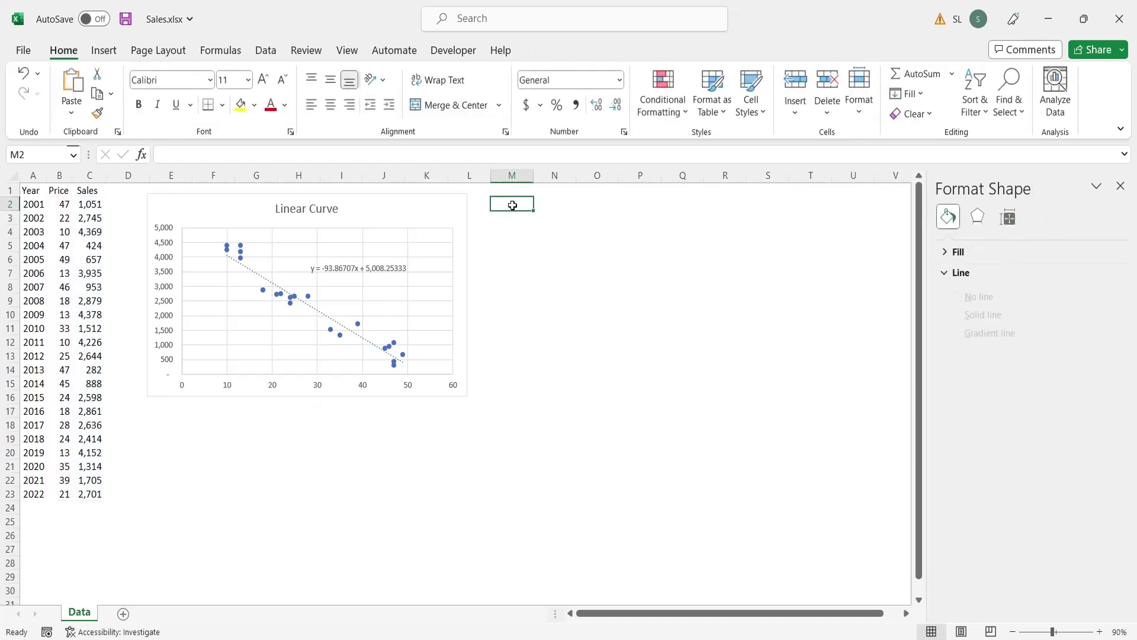
key(ctrl+v)
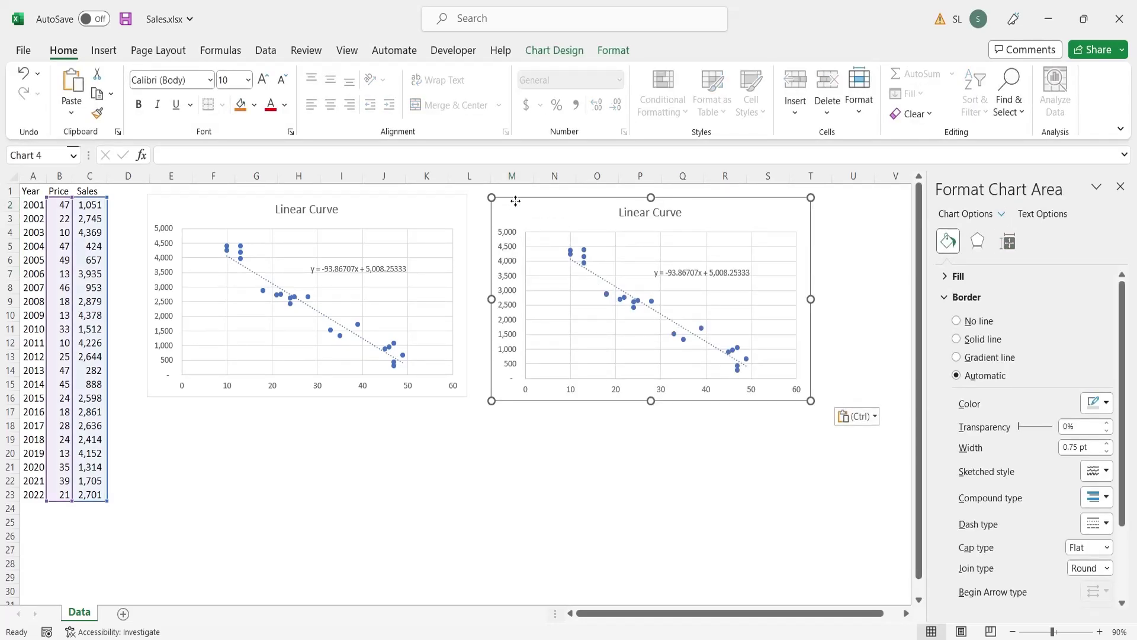
drag(518, 203, 515, 201)
- Change the copied chart's title to "Non-Linear Curve"
click(616, 208)
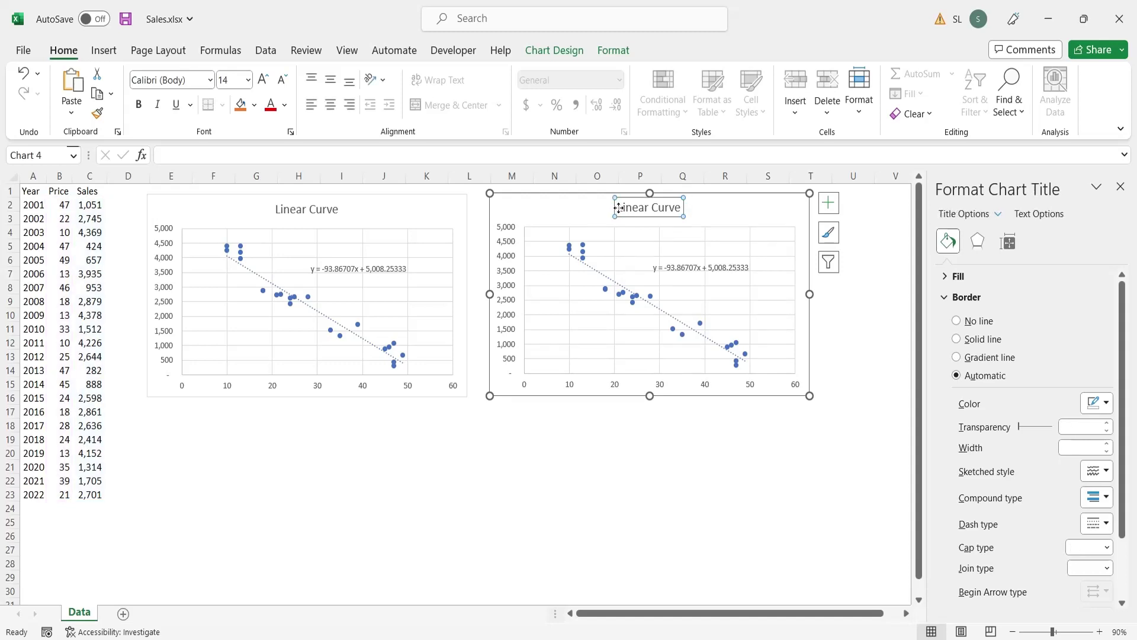
click(618, 207)
text(Non)
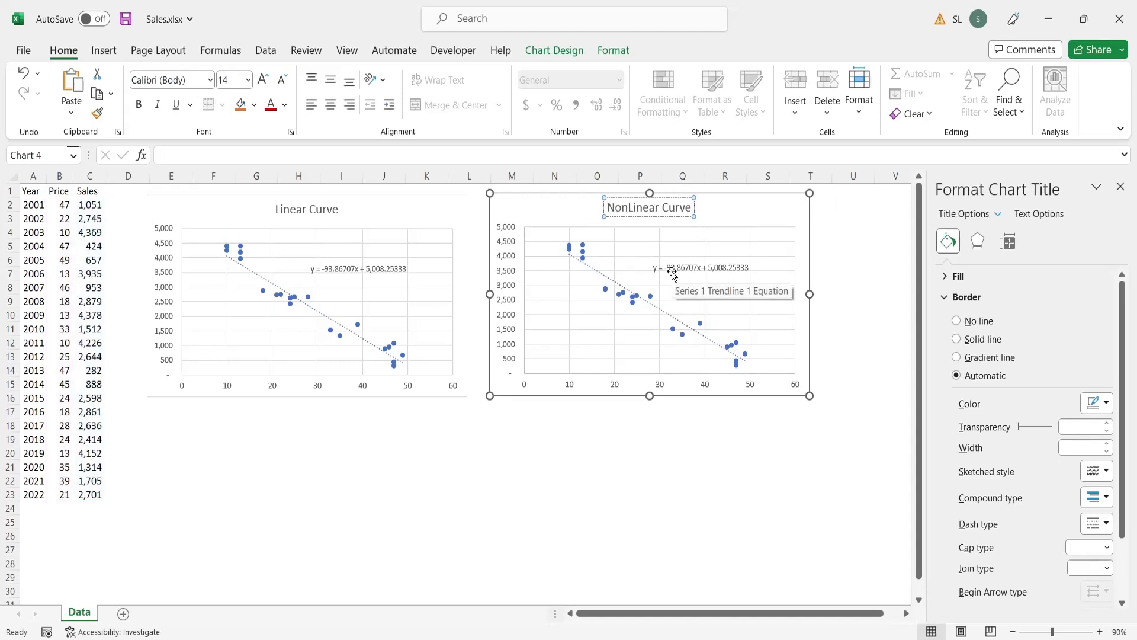
text(-)
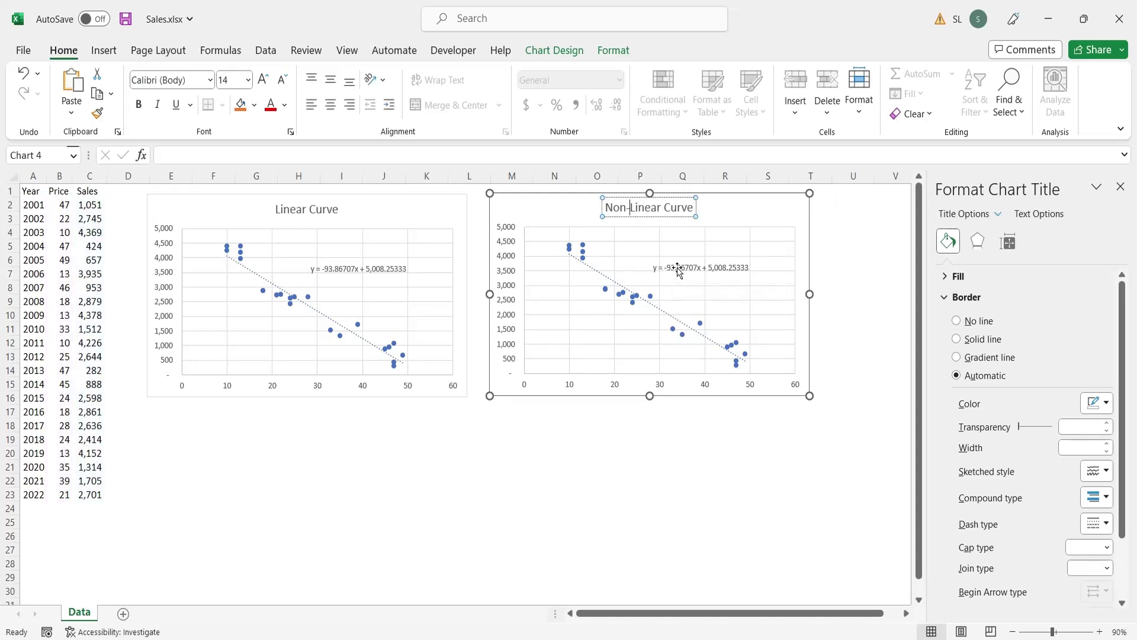
- Change the Non-Linear Curve chart's trendline type to Power and save the workbook
click(660, 308)
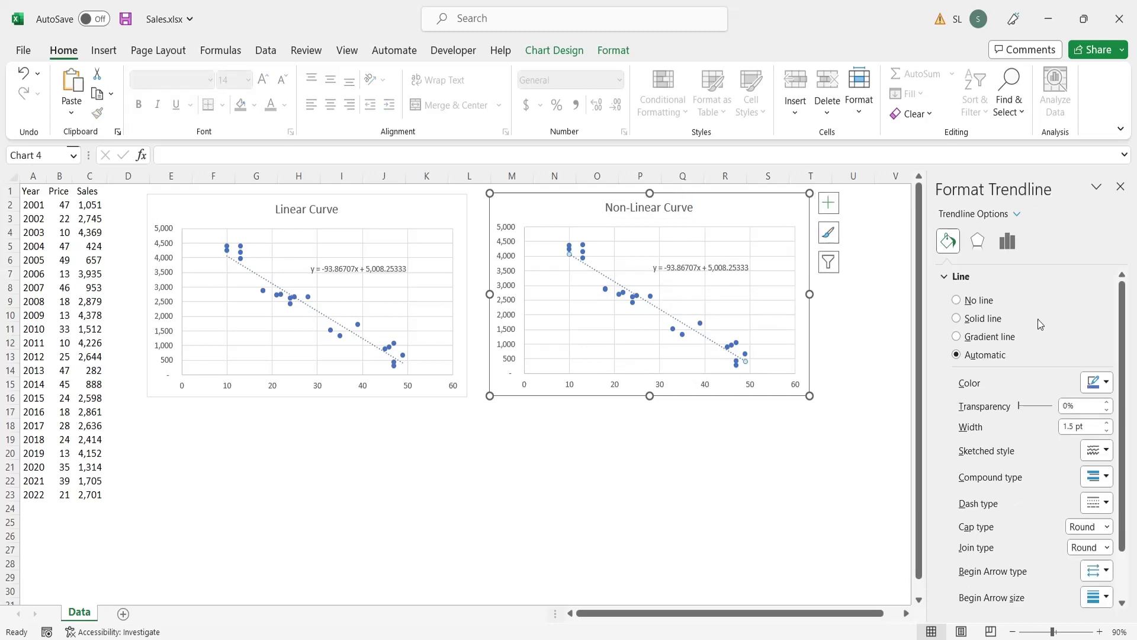
click(1009, 250)
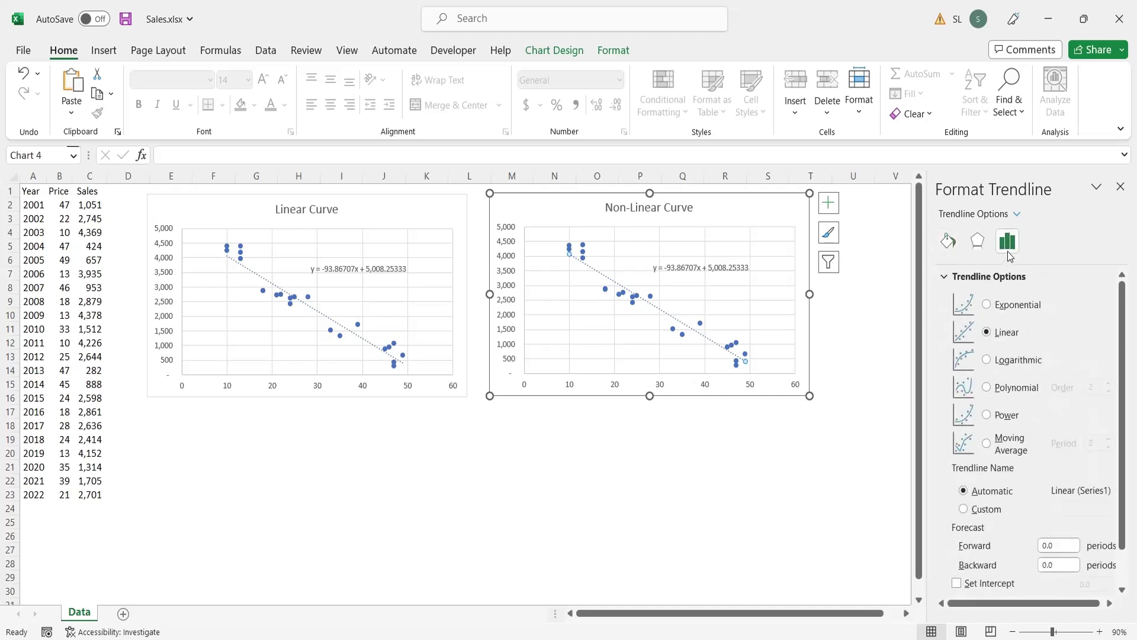
click(987, 416)
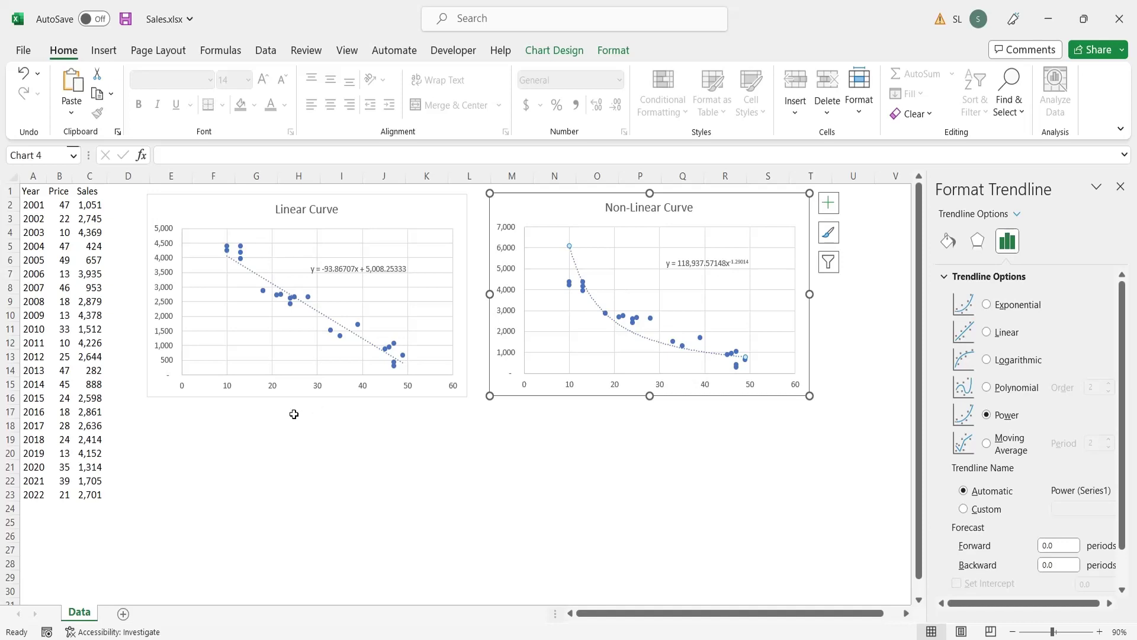
key(ctrl+s)
- Add a new worksheet after Data, with its zoom set to 90% and gridlines hidden
click(123, 613)
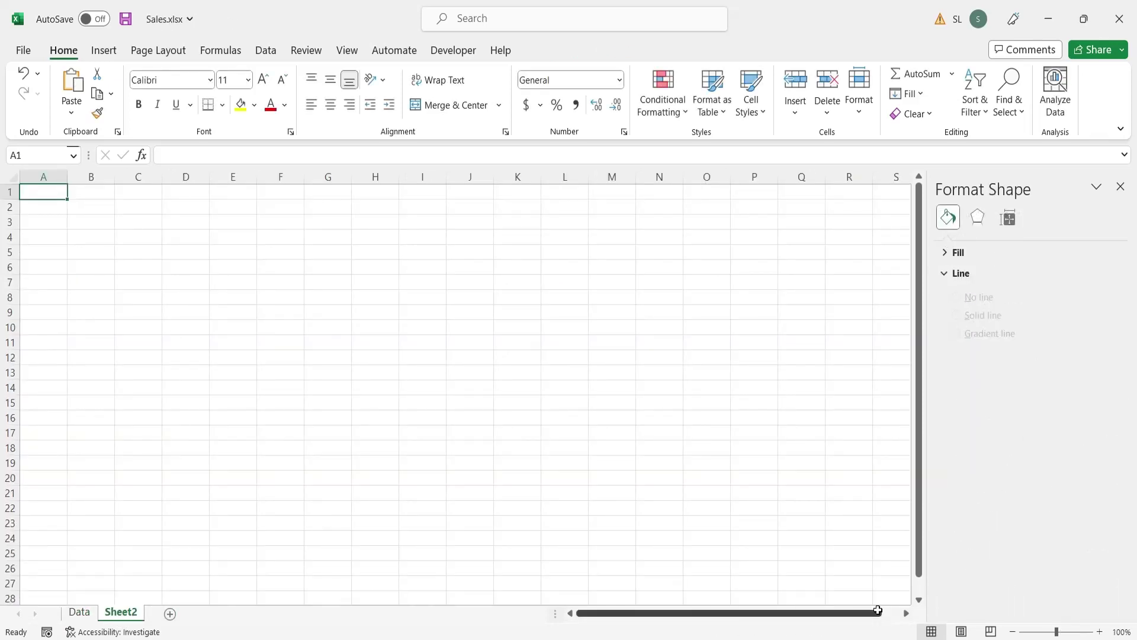
click(1013, 632)
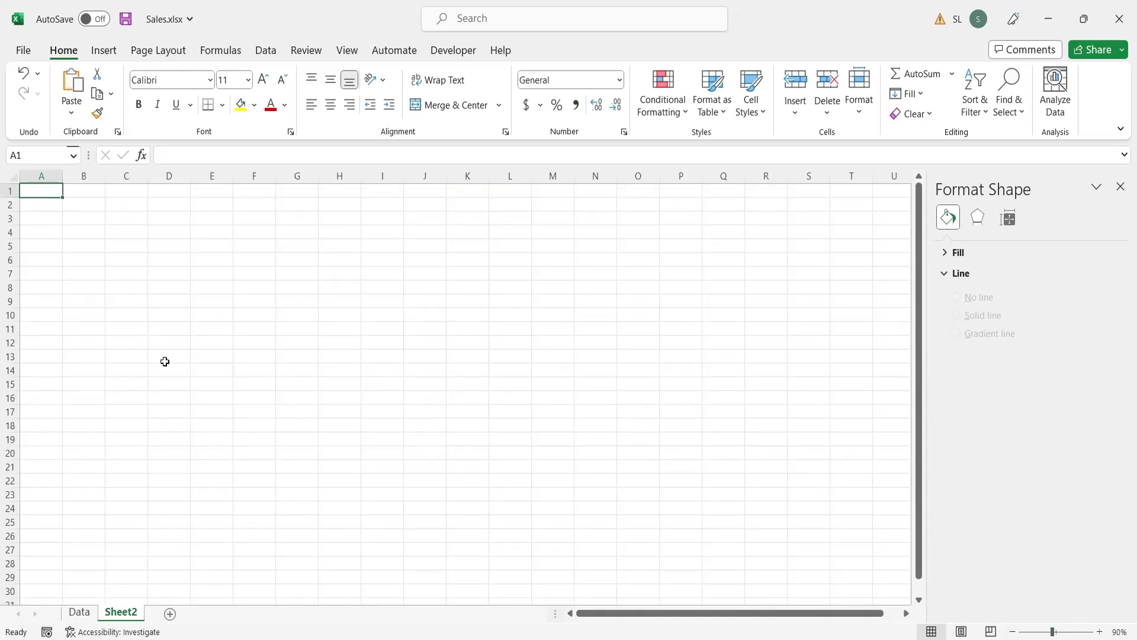
click(345, 52)
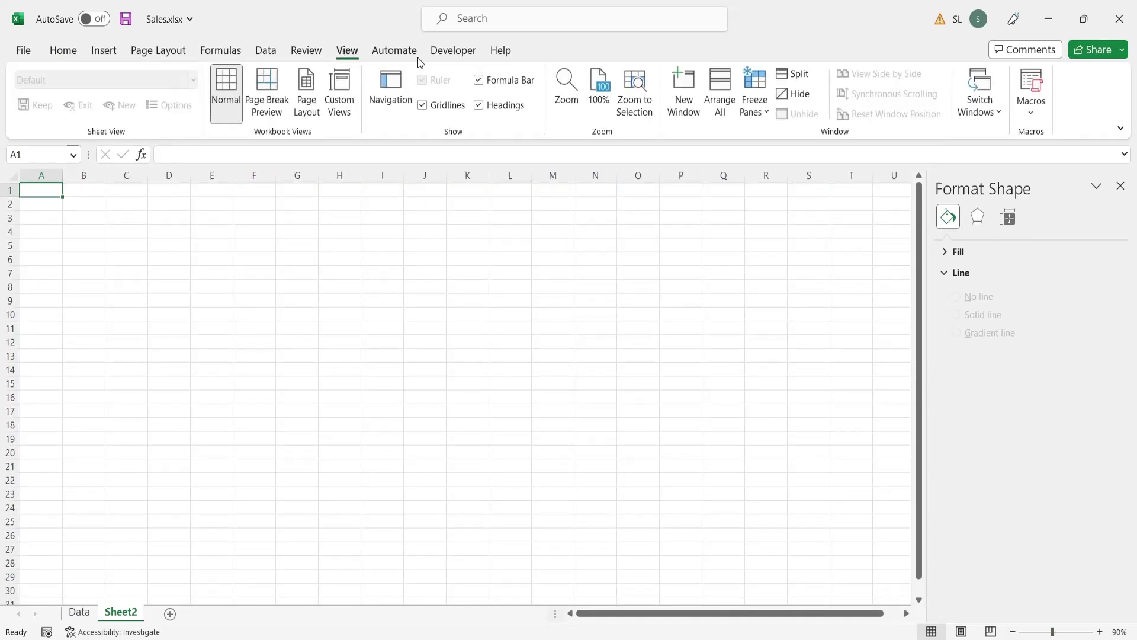
click(422, 105)
- Rename the new worksheet as "Demand Curve"
double_click(128, 607)
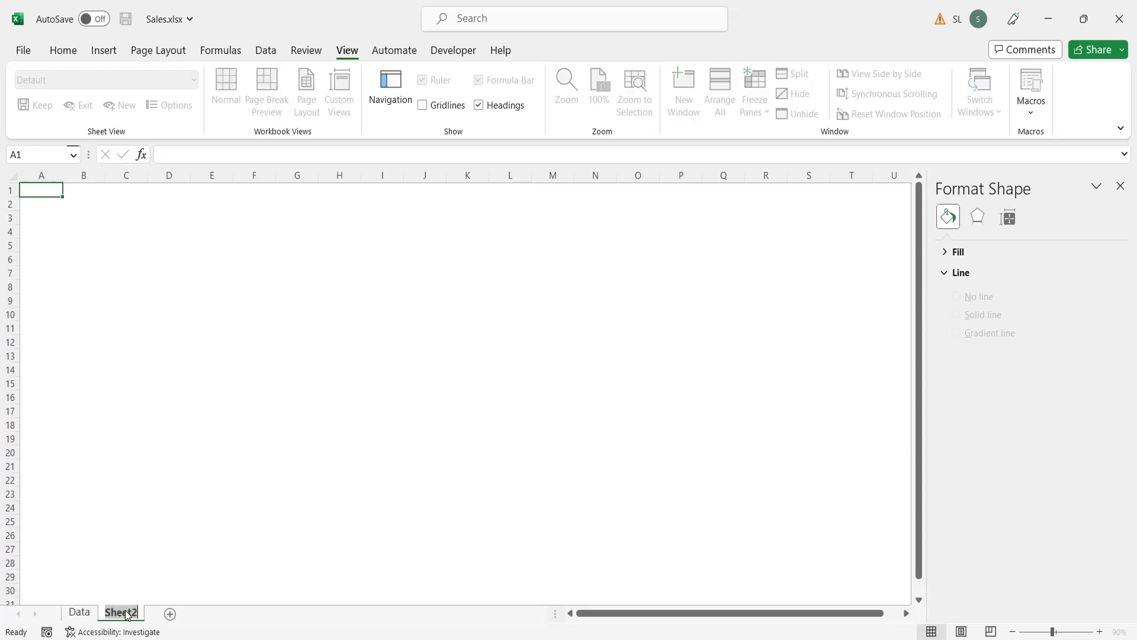
text(Dem)
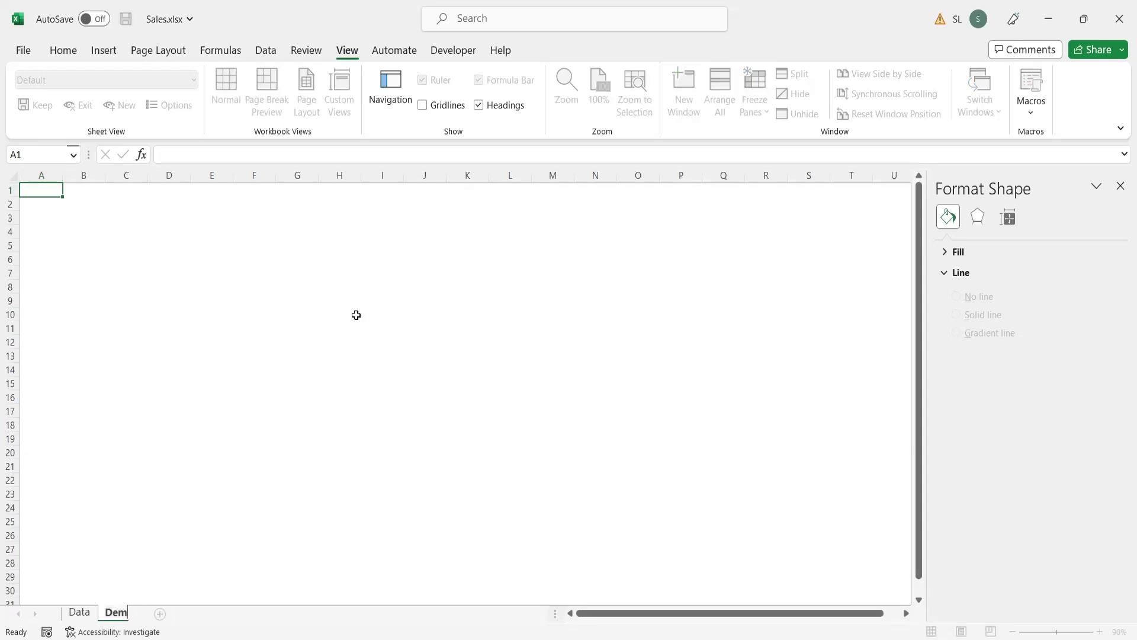
text(and Curve)
key(Return)
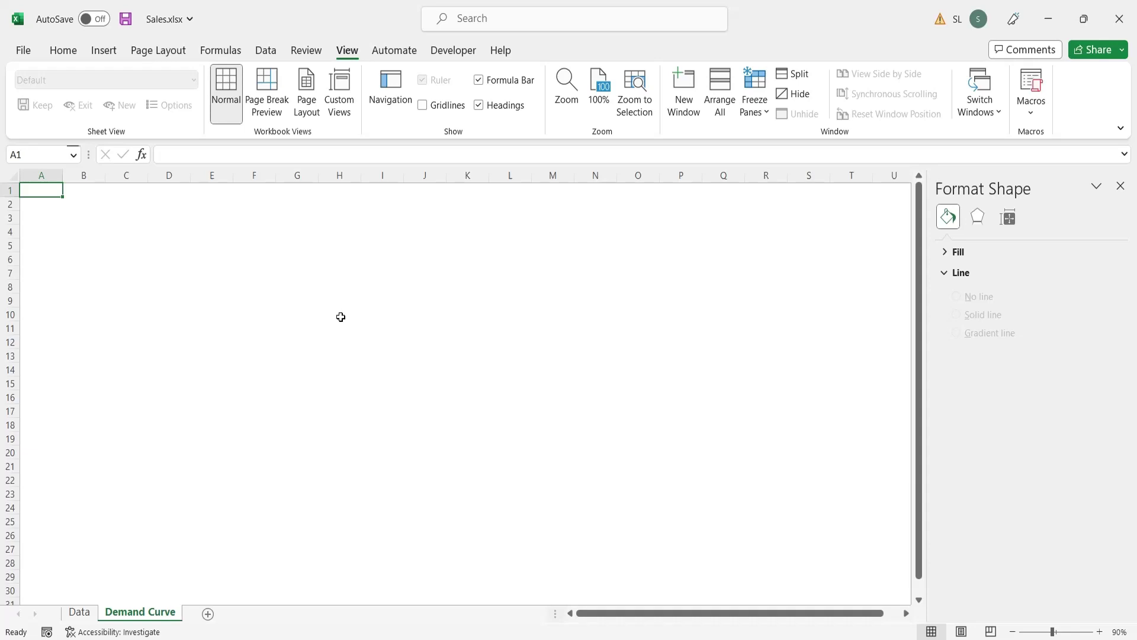
- Enter the labels "Demand, when price is zero" in A2 and "Slope of demand curve" in A3, and widen column A to fit them
key(Down)
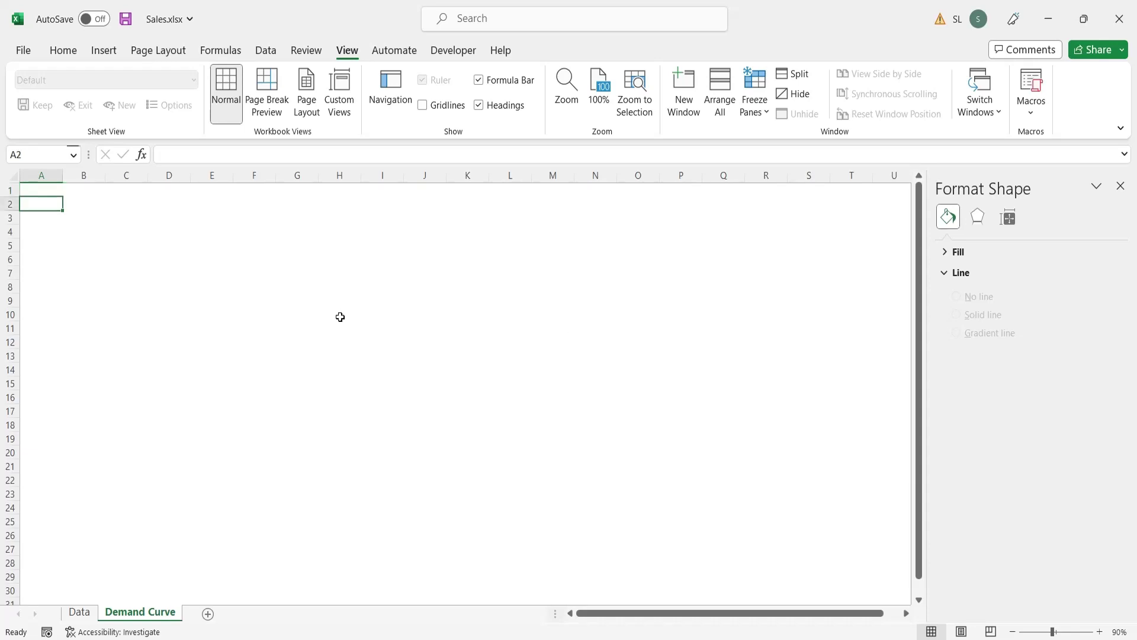
text(Demand)
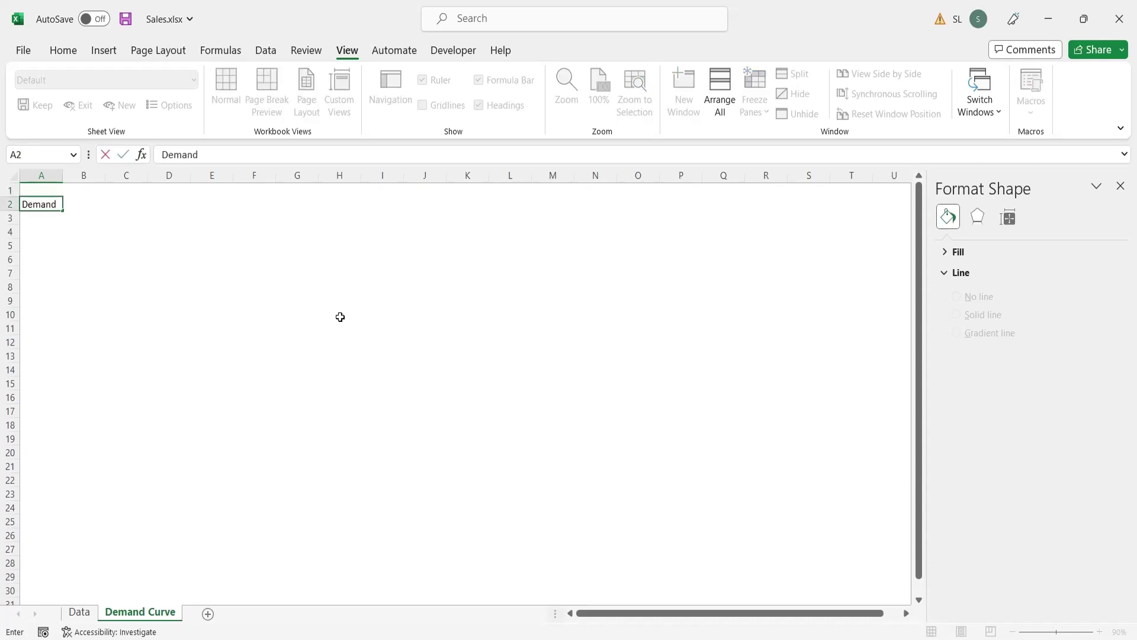
text(, when price is zero)
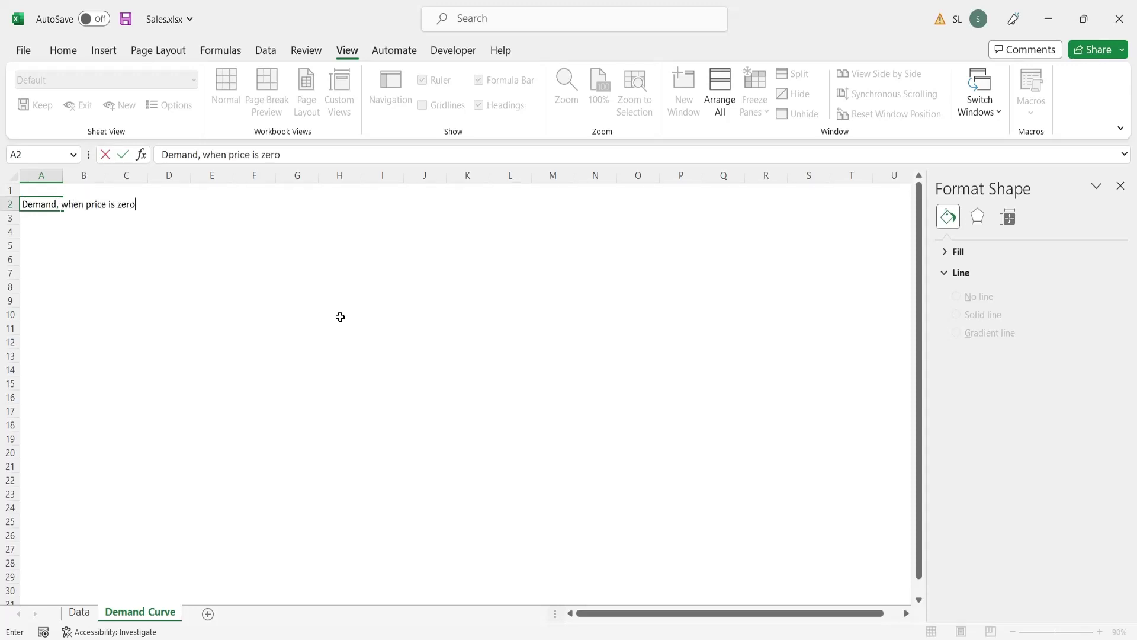
key(Return)
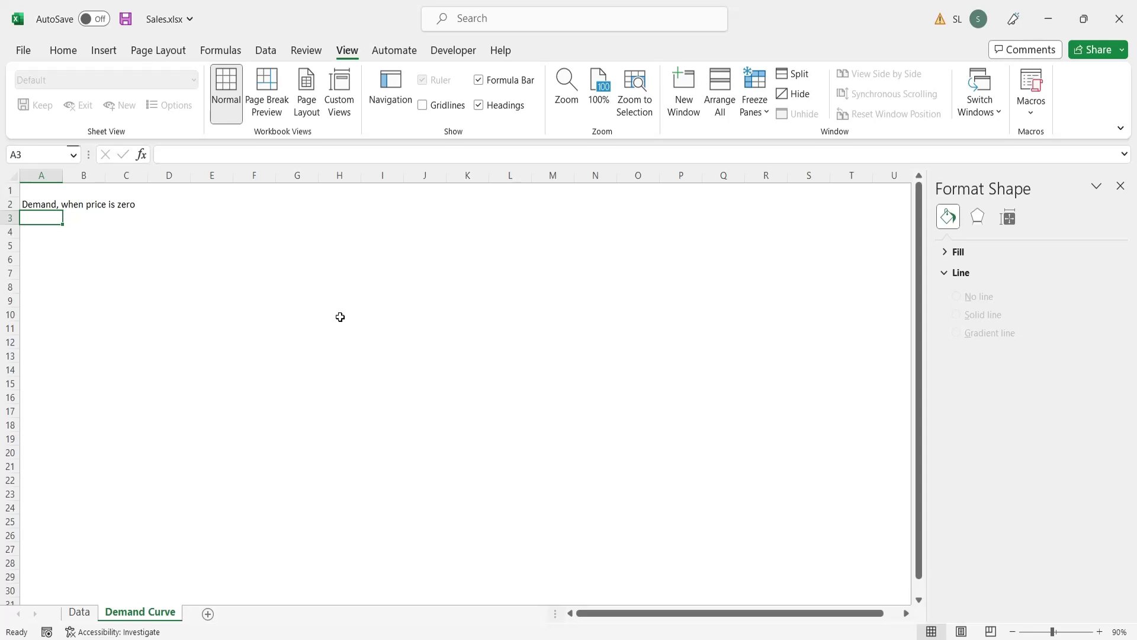
text(Slope of d)
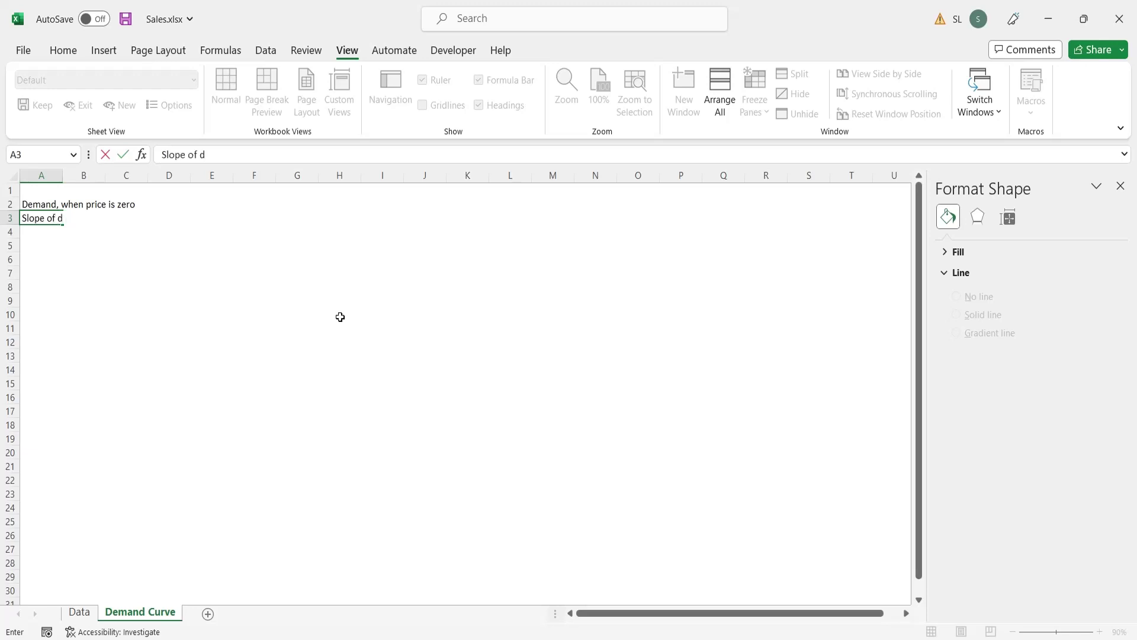
text(emand curve)
key(Return)
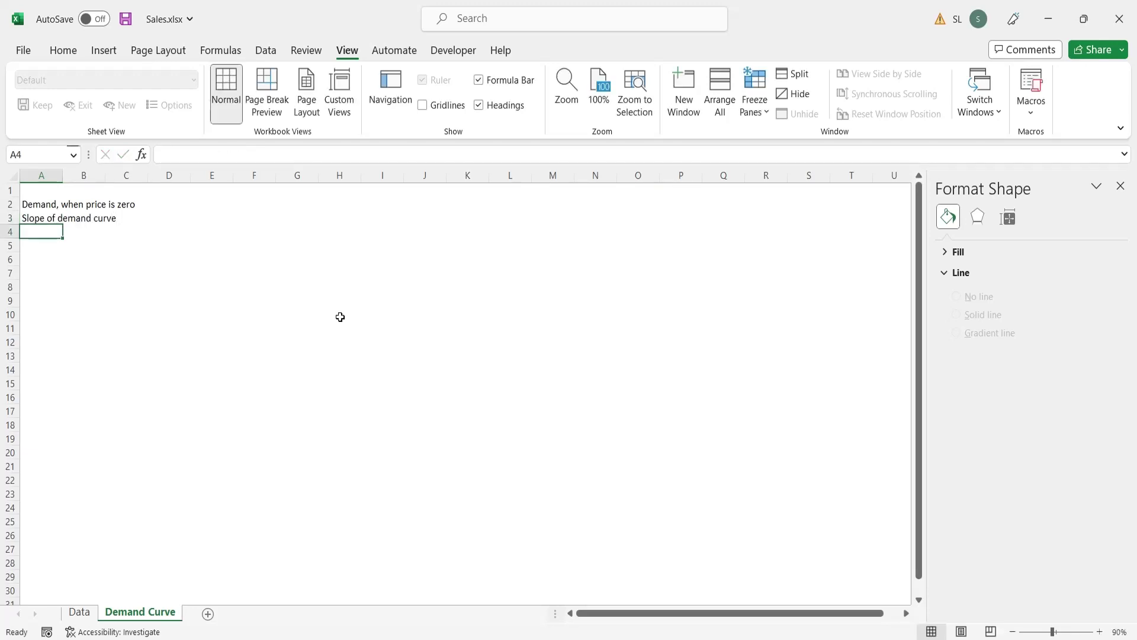
drag(63, 173, 140, 174)
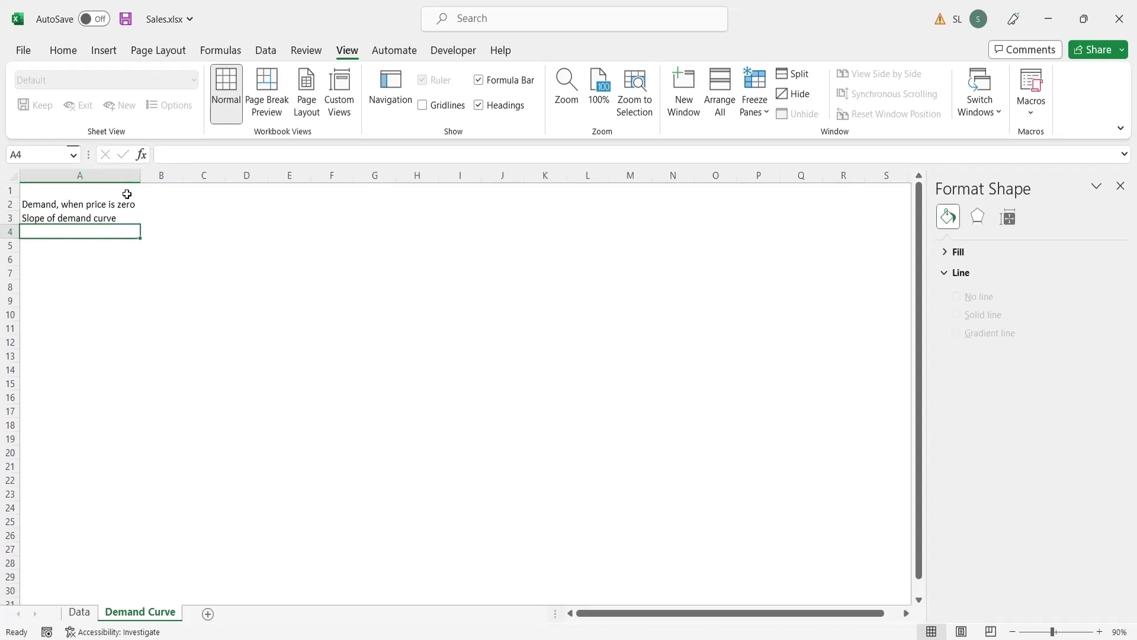
- Fill the headers Scenario 1 to Scenario 3 across B1:D1 and autofit columns B to D
click(158, 195)
text(Scenario 1)
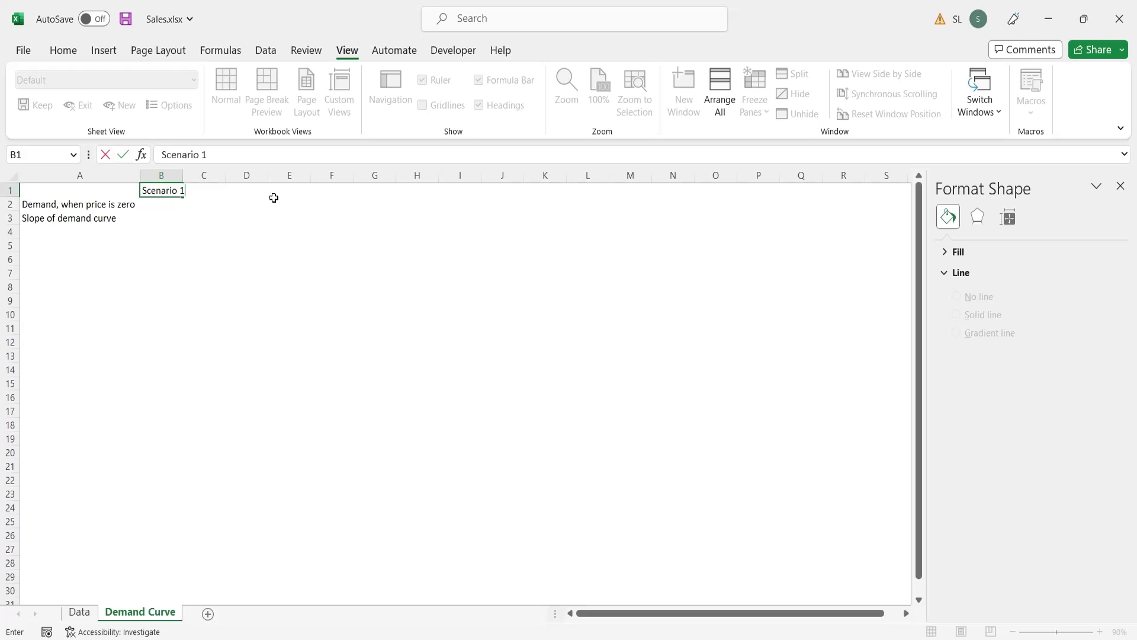
key(ctrl+Return)
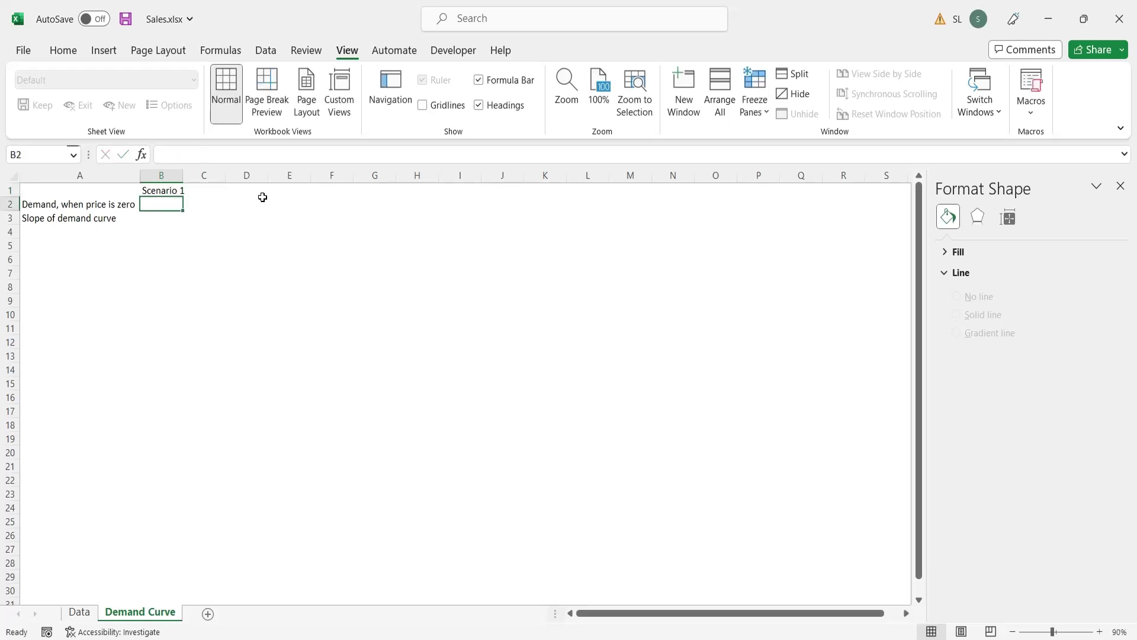
drag(181, 196, 261, 196)
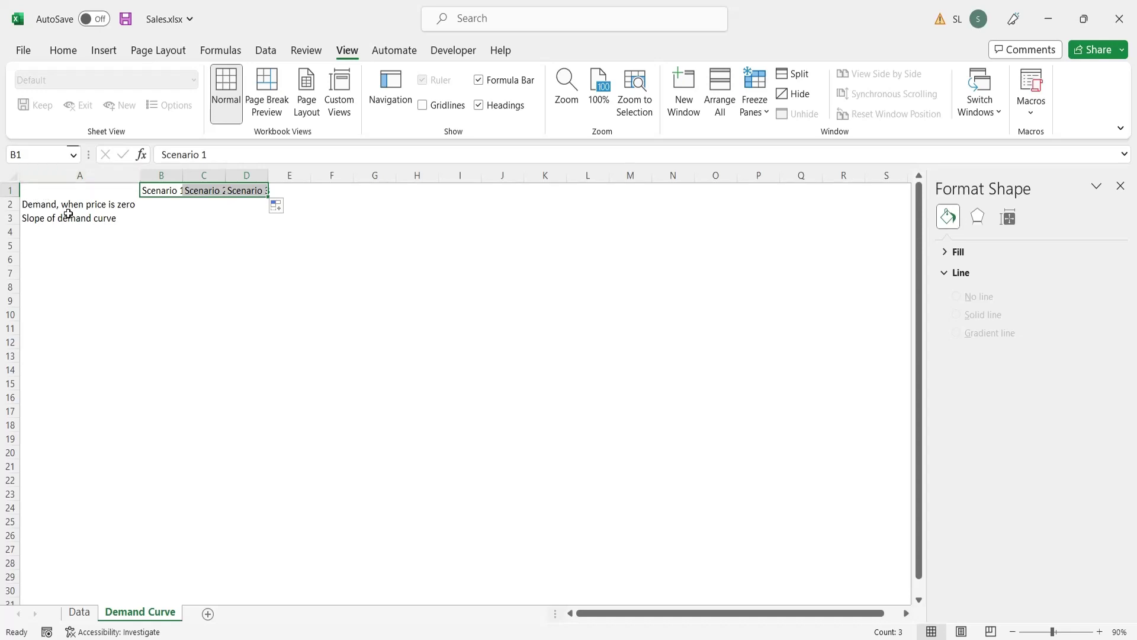
double_click(183, 177)
double_click(231, 175)
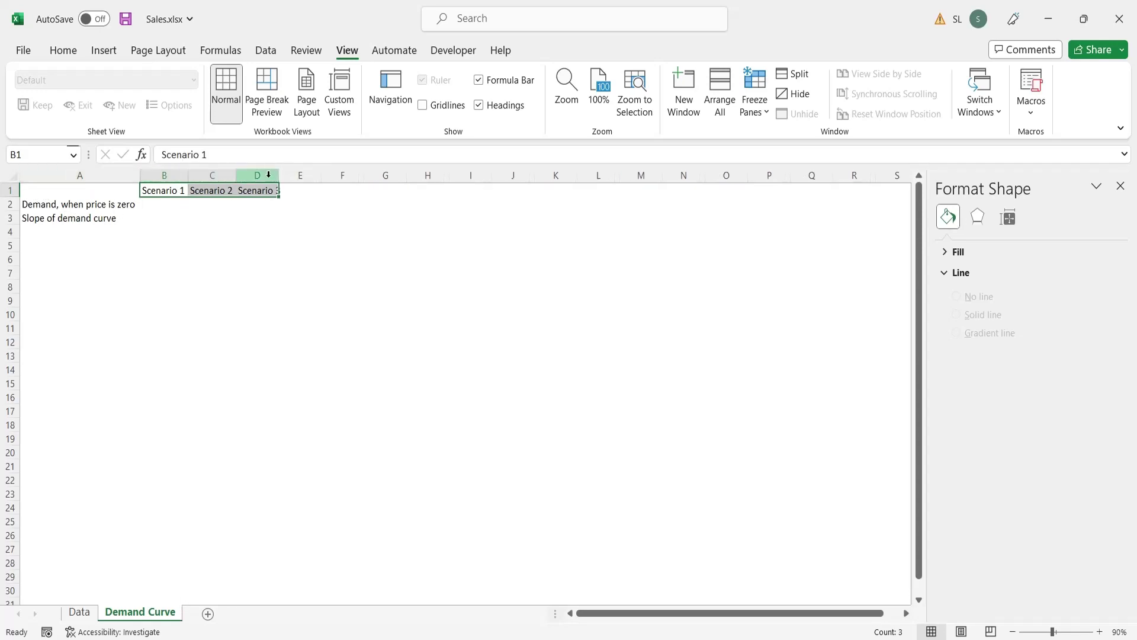
double_click(279, 176)
- Copy the intercept 5,008.25333 from the Linear Curve chart's trendline equation on the Data sheet into Demand Curve cell B2
click(168, 207)
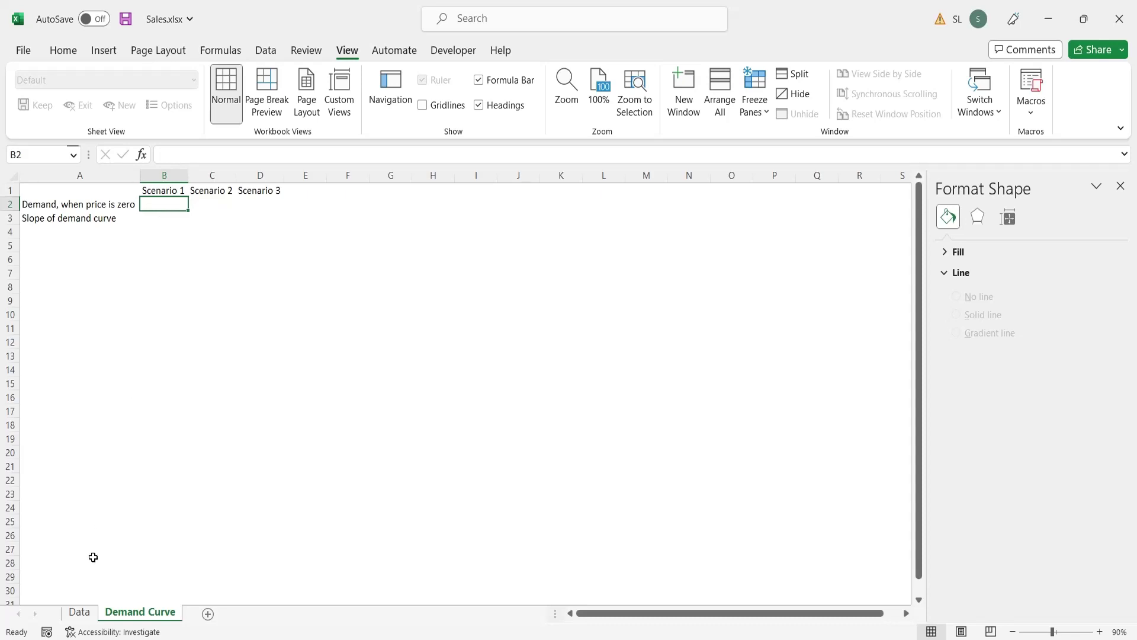
click(79, 612)
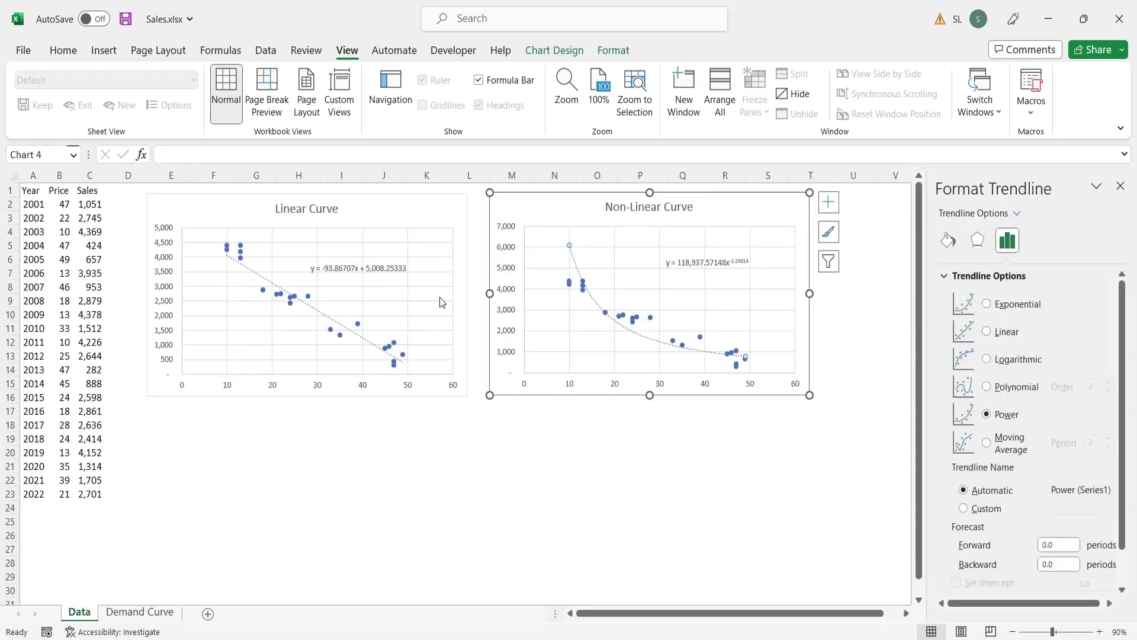
click(380, 269)
drag(367, 269, 407, 266)
key(ctrl+c)
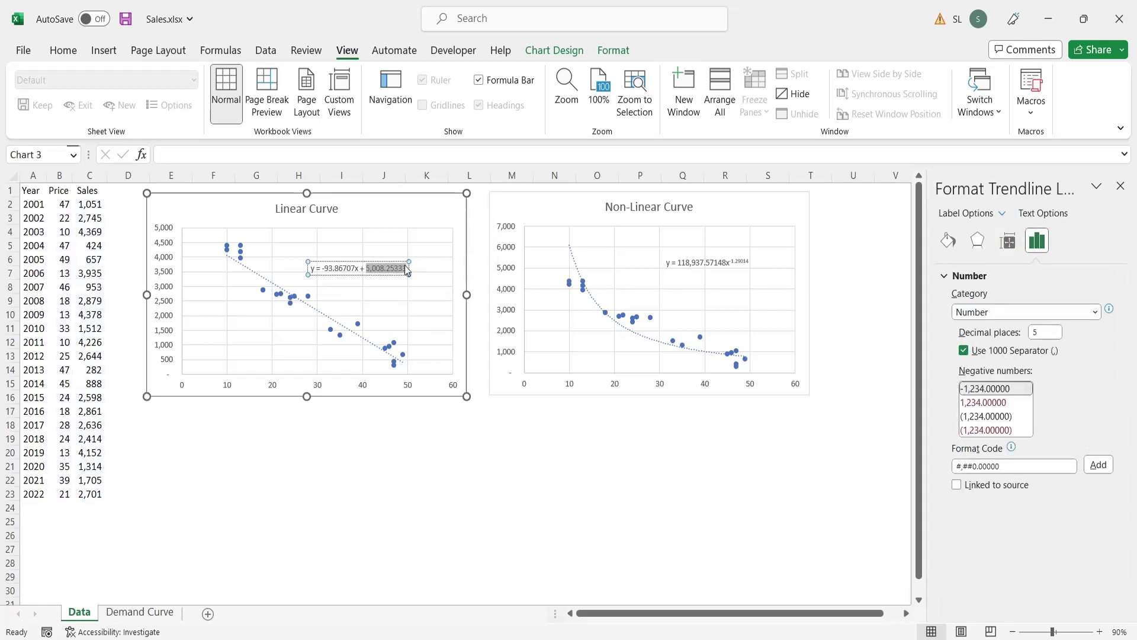
click(140, 612)
click(166, 204)
key(ctrl+v)
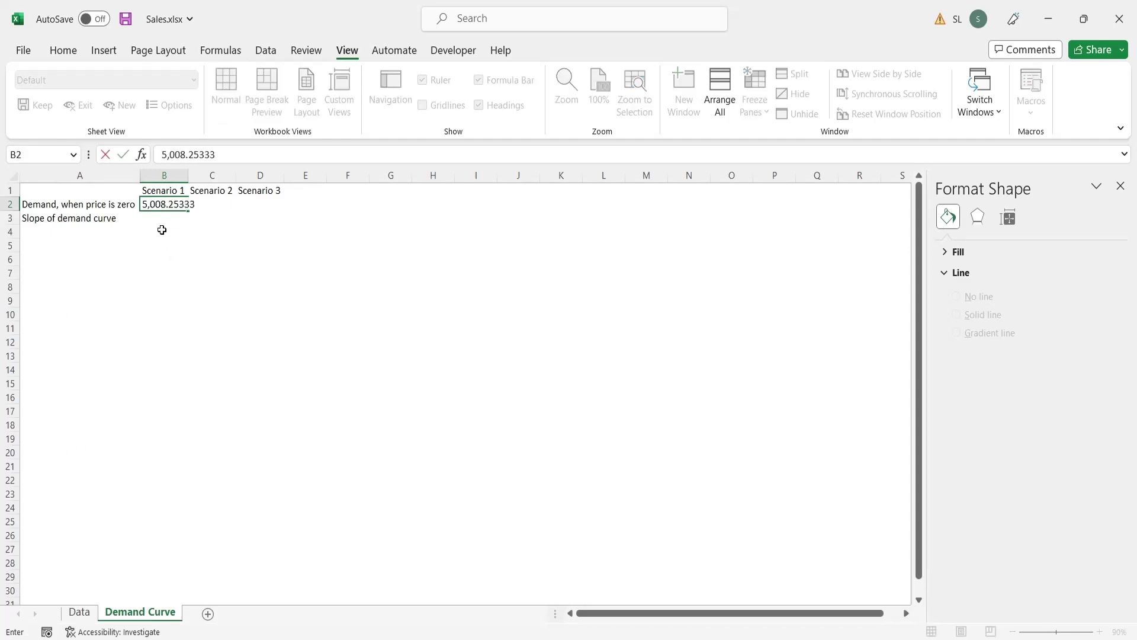
click(160, 230)
- Copy the slope 93.86707, without its minus sign, from the Linear Curve chart's trendline equation into Demand Curve cell B3
click(79, 612)
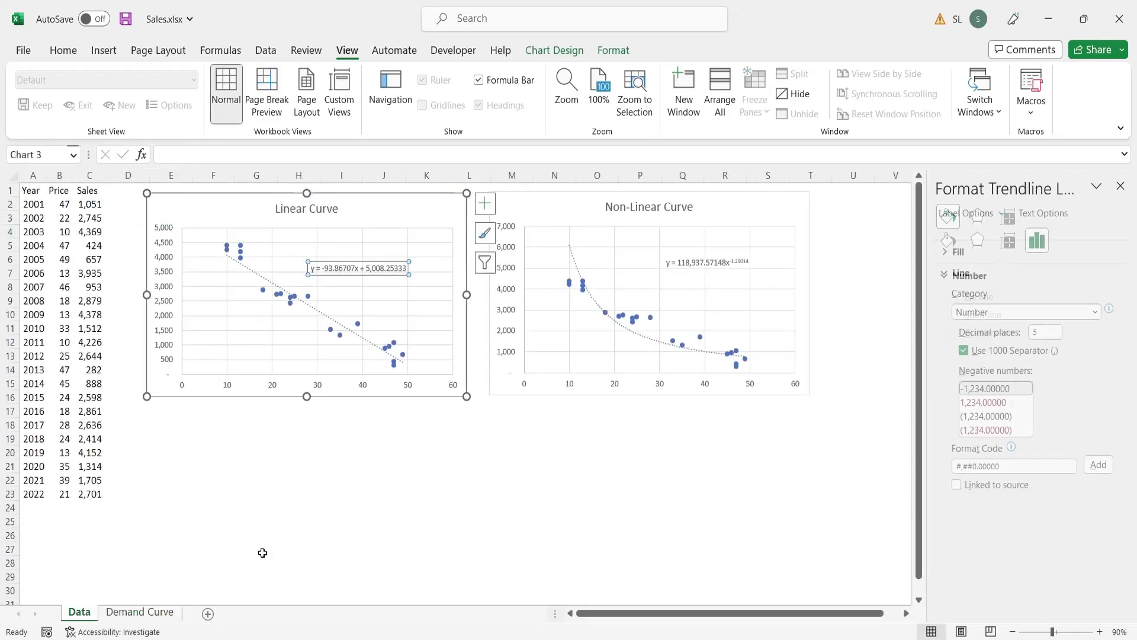
click(355, 270)
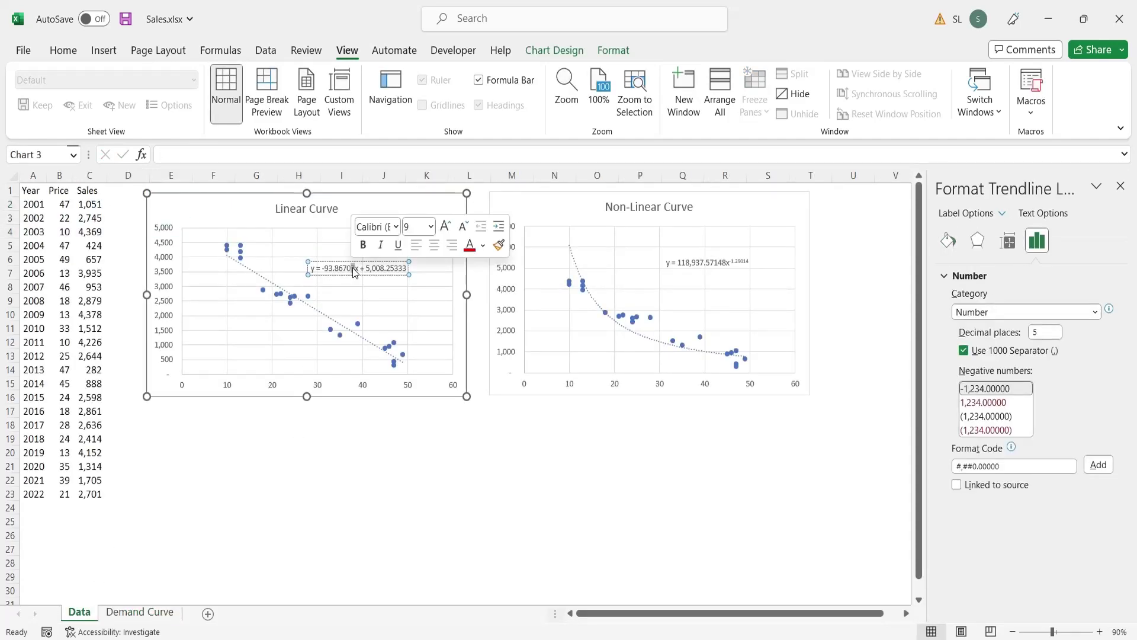
shift+click(325, 268)
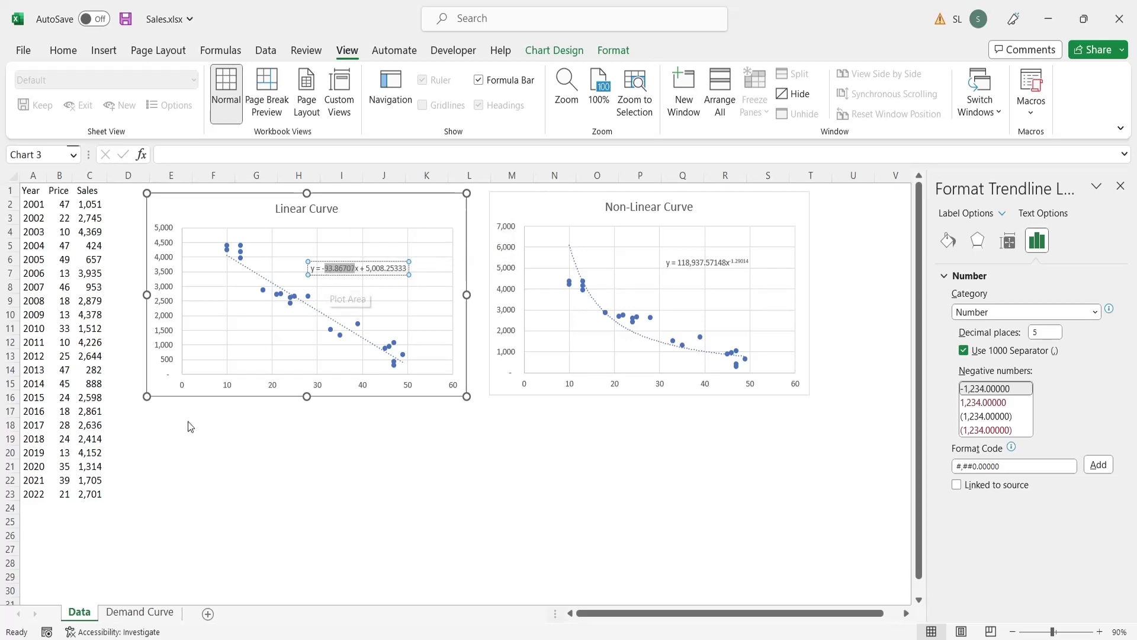
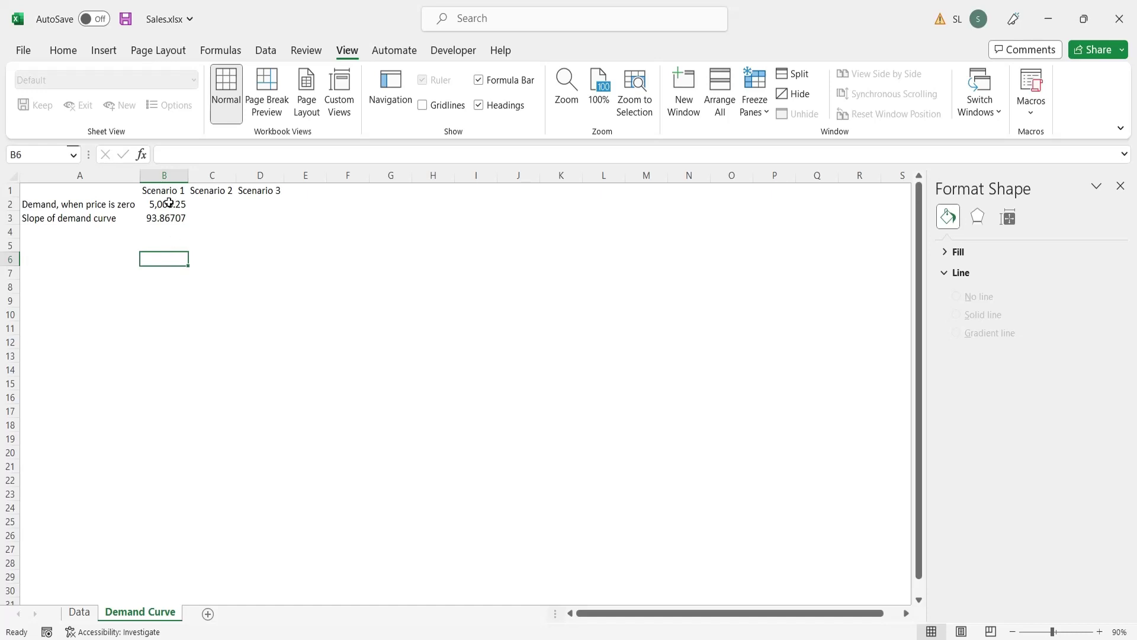
- Apply the comma number style to the range B2:D24
drag(169, 202, 269, 512)
click(65, 51)
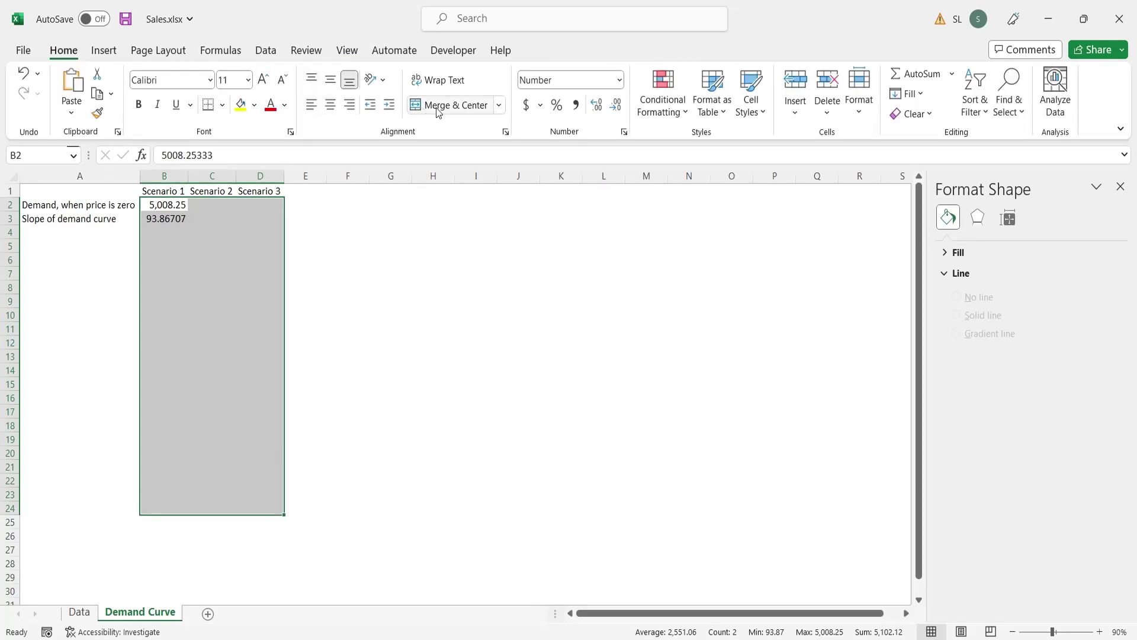
click(575, 105)
click(183, 261)
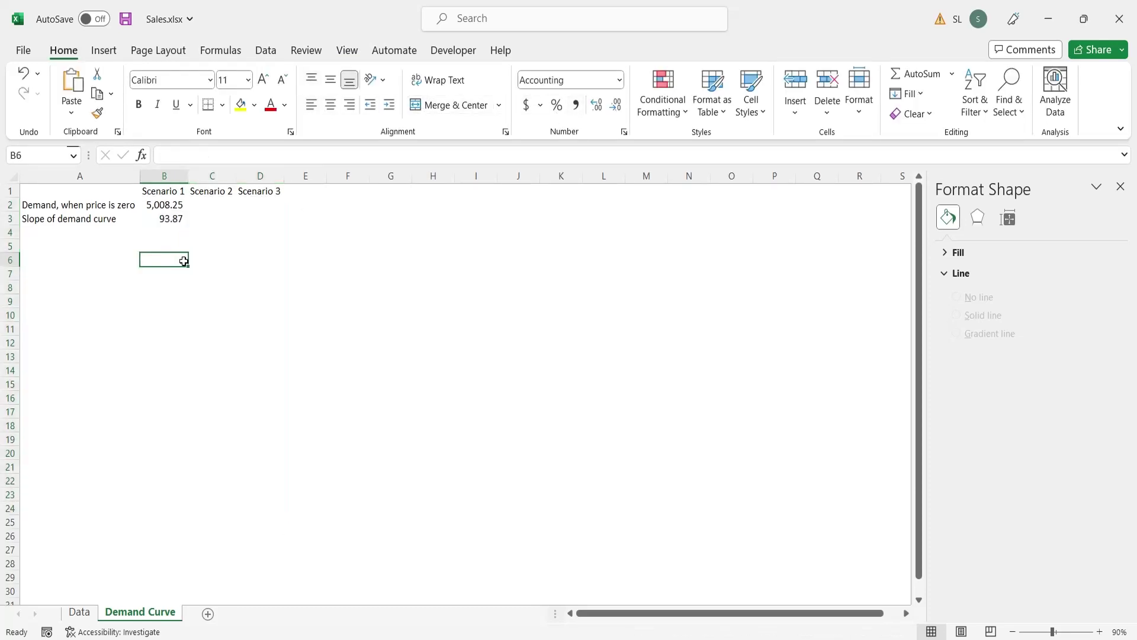
- Enter the header Price in A4 and fill Demand 1 to Demand 3 across B4:D4
click(92, 237)
text(Price)
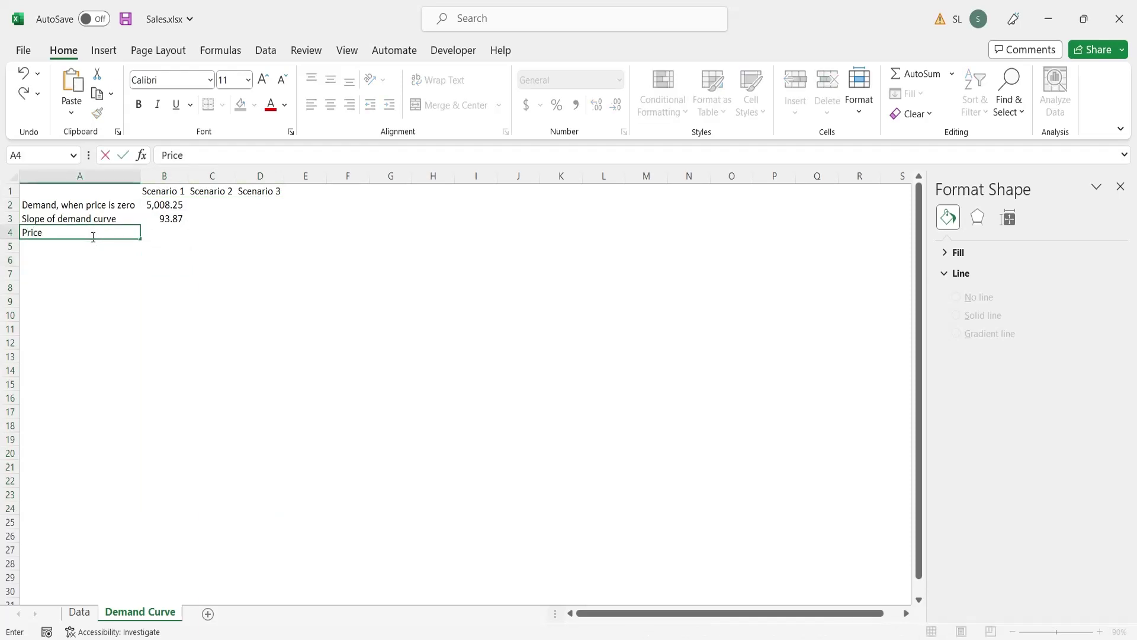
key(Tab)
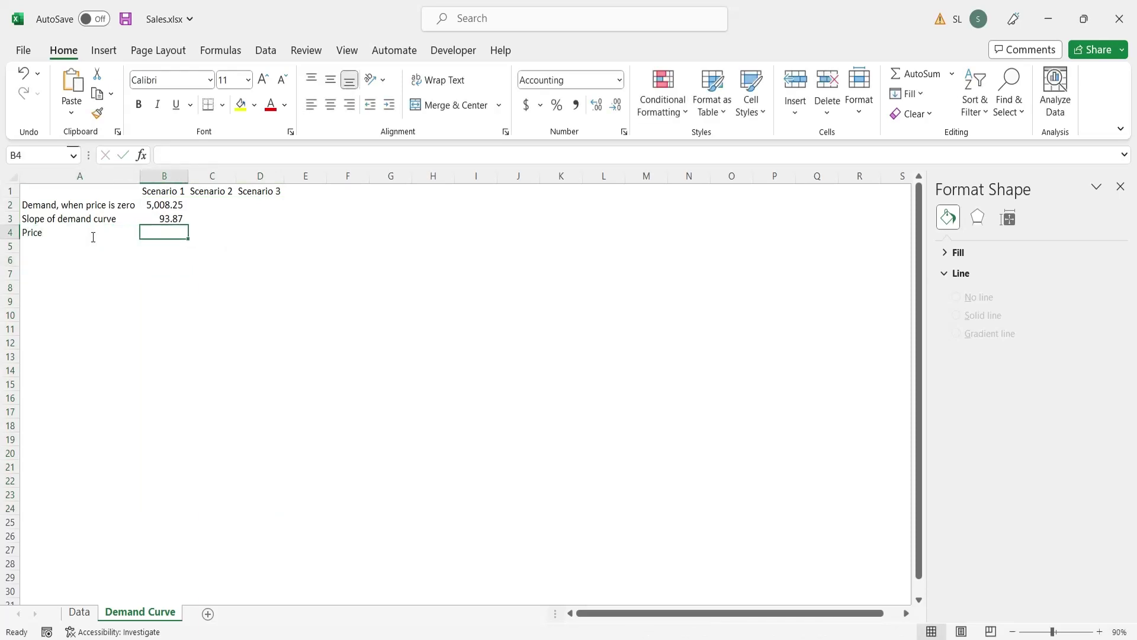
text(Demand1)
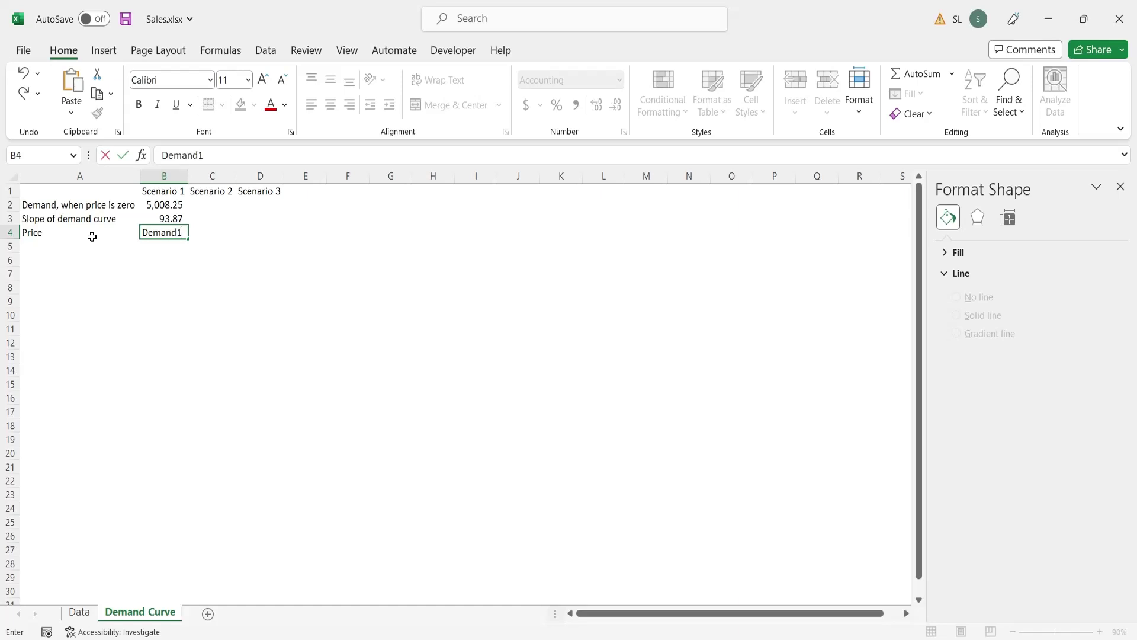
key(Tab)
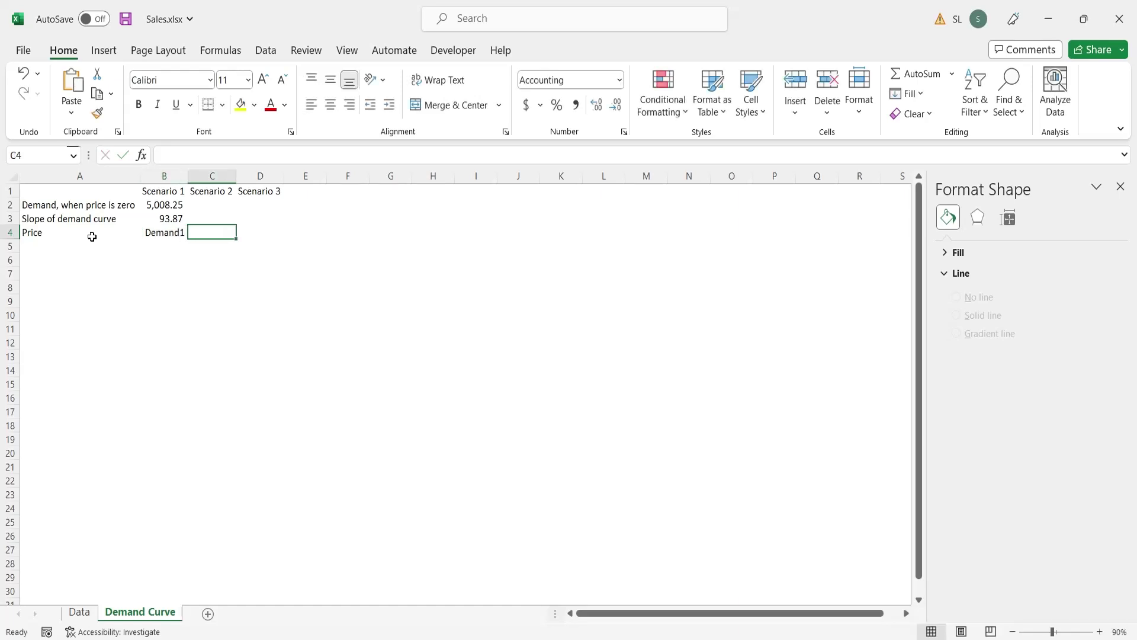
key(Left)
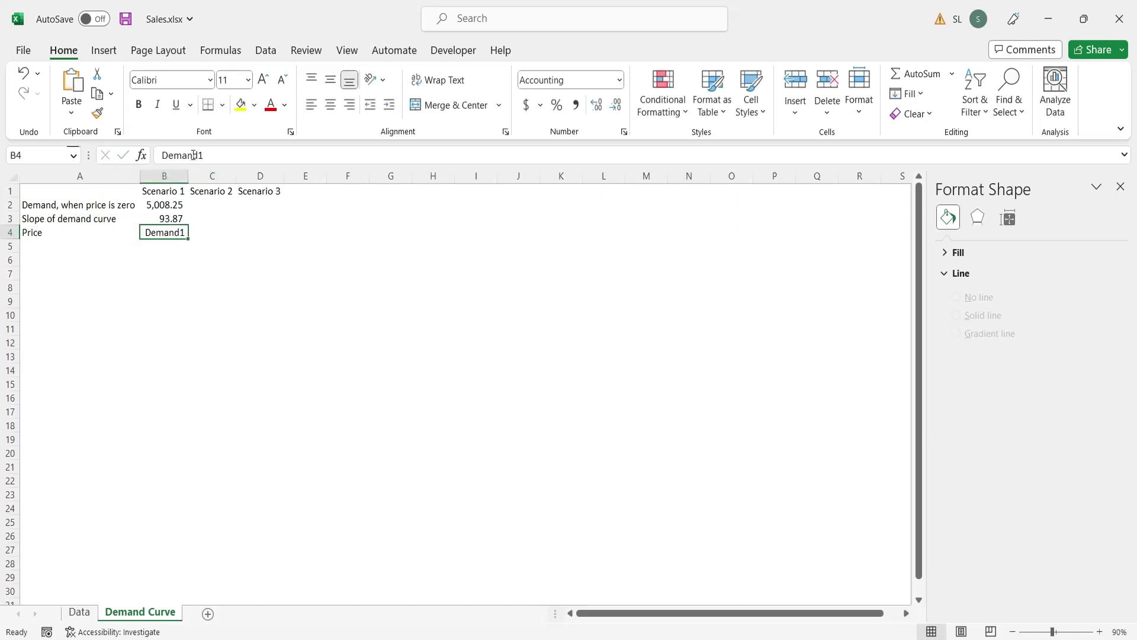
click(194, 155)
key(Tab)
click(176, 235)
drag(187, 240, 281, 236)
click(241, 284)
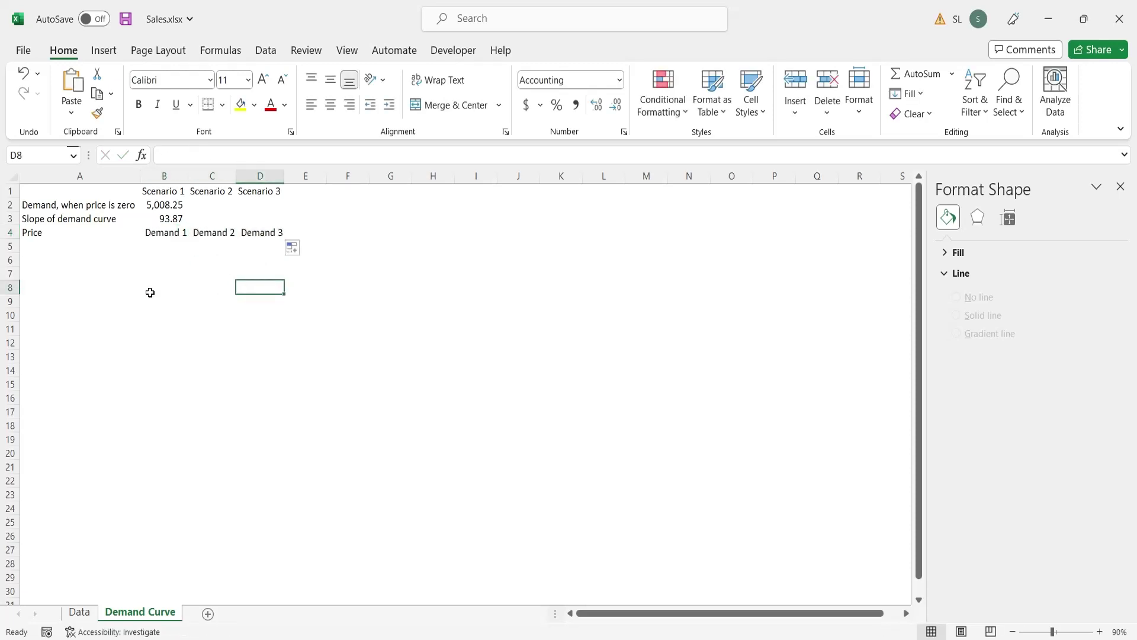
- Fill A5:A14 with a price series from 5 to 50 in increments of 5
click(179, 247)
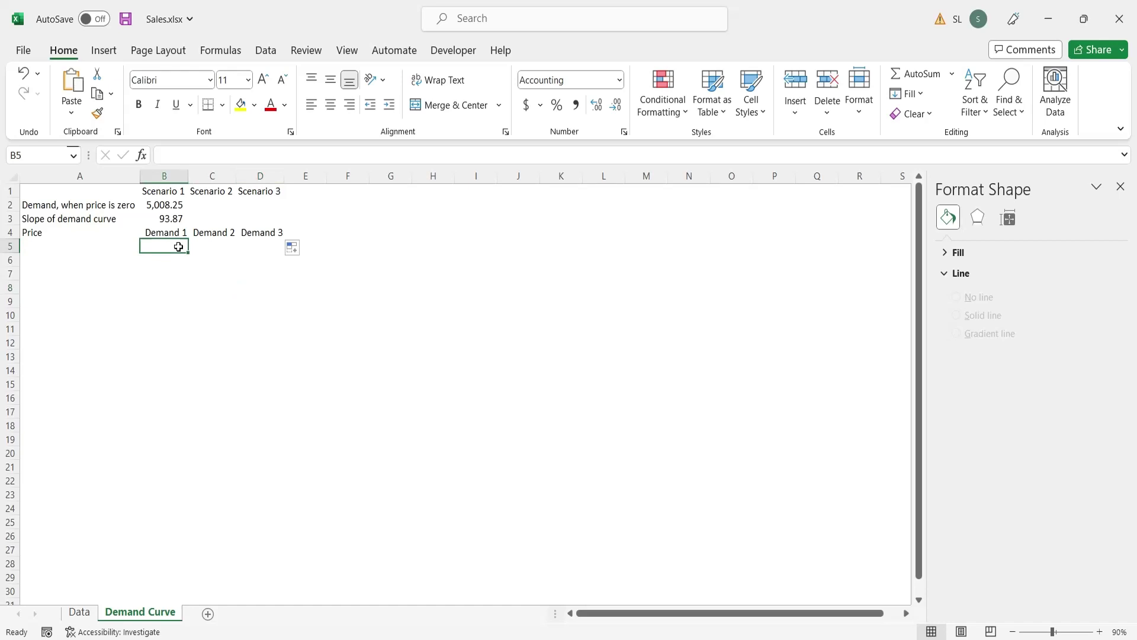
click(86, 246)
text(5)
key(Return)
text(10)
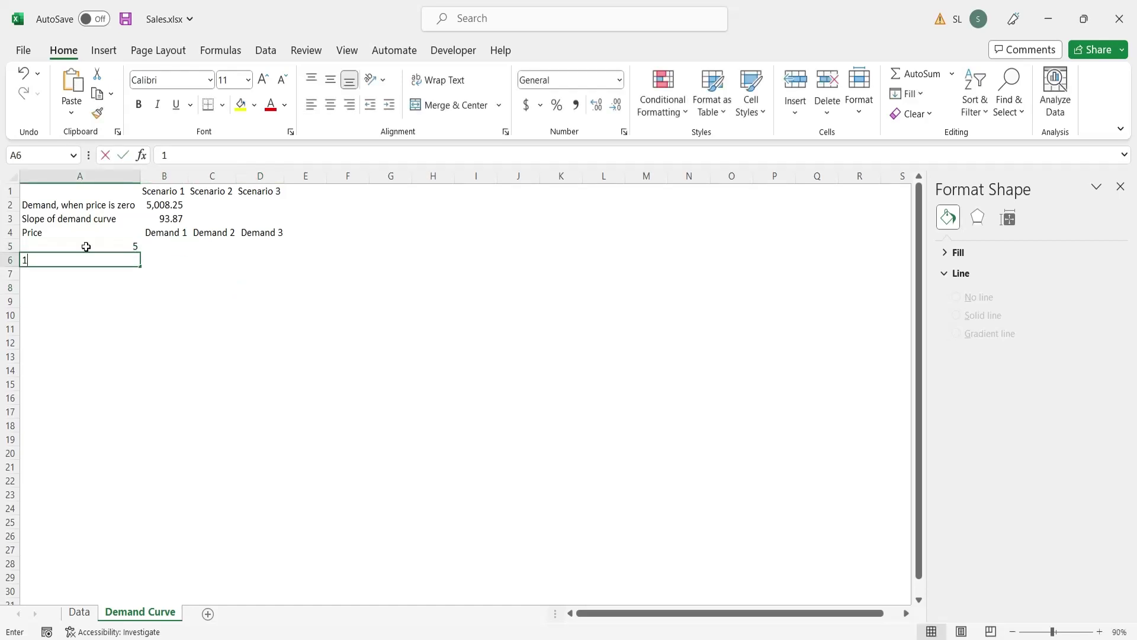
key(Return)
drag(85, 246, 138, 381)
click(191, 311)
- Enter the demand formula +B$2-B$3*$A5 in cell B5 for the first price under Demand 1
click(159, 246)
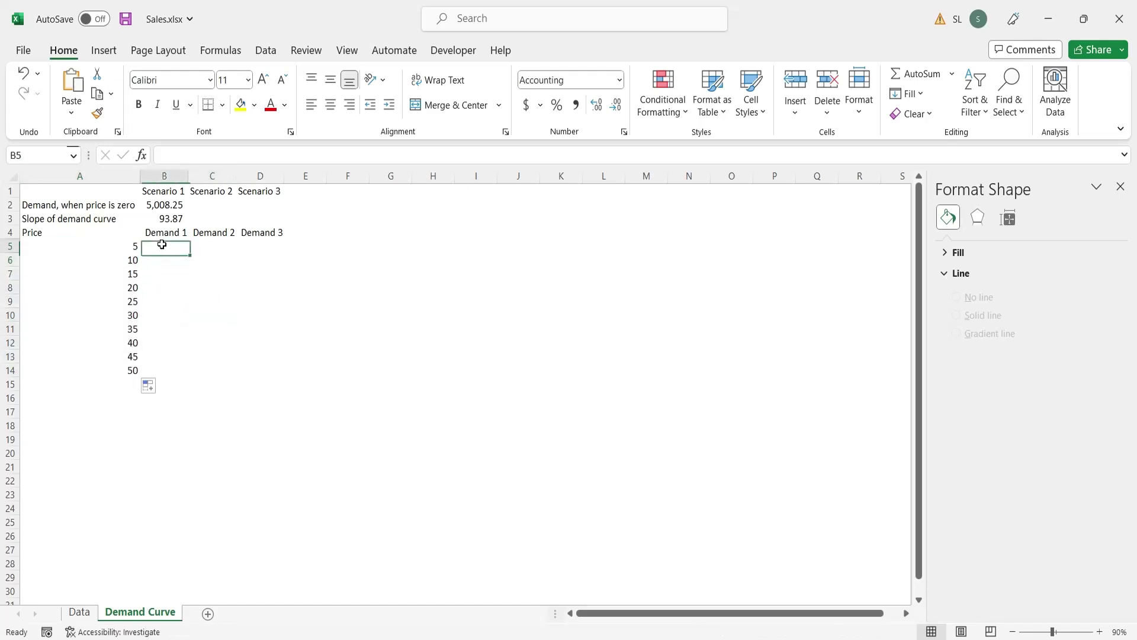
text(+)
key(Up)
key(Up)
key(Up)
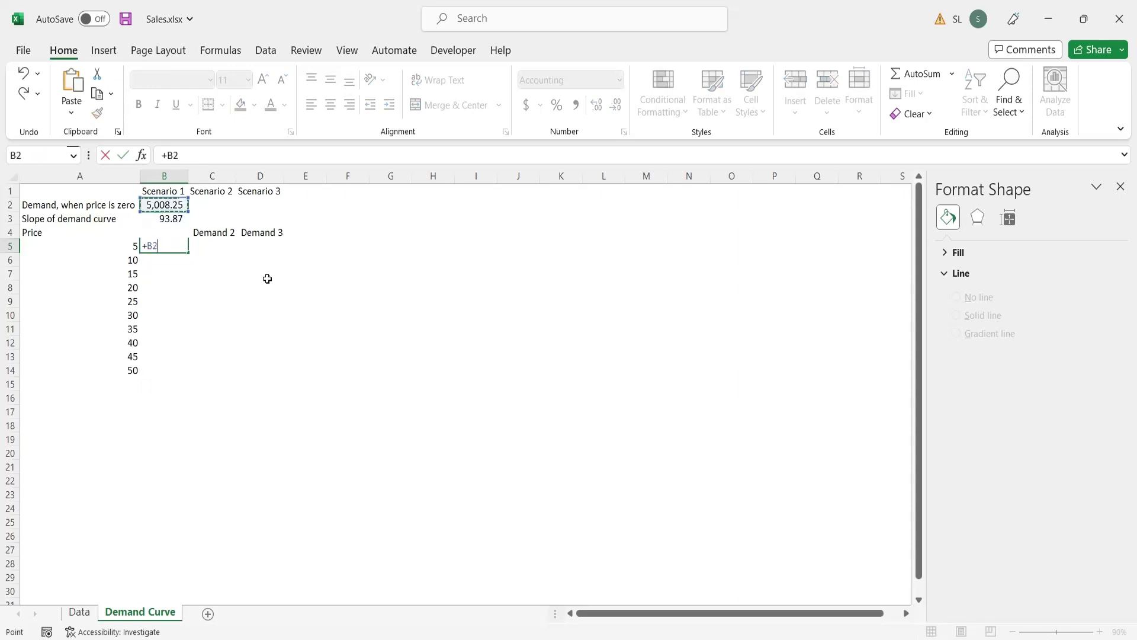
click(173, 155)
text($2-)
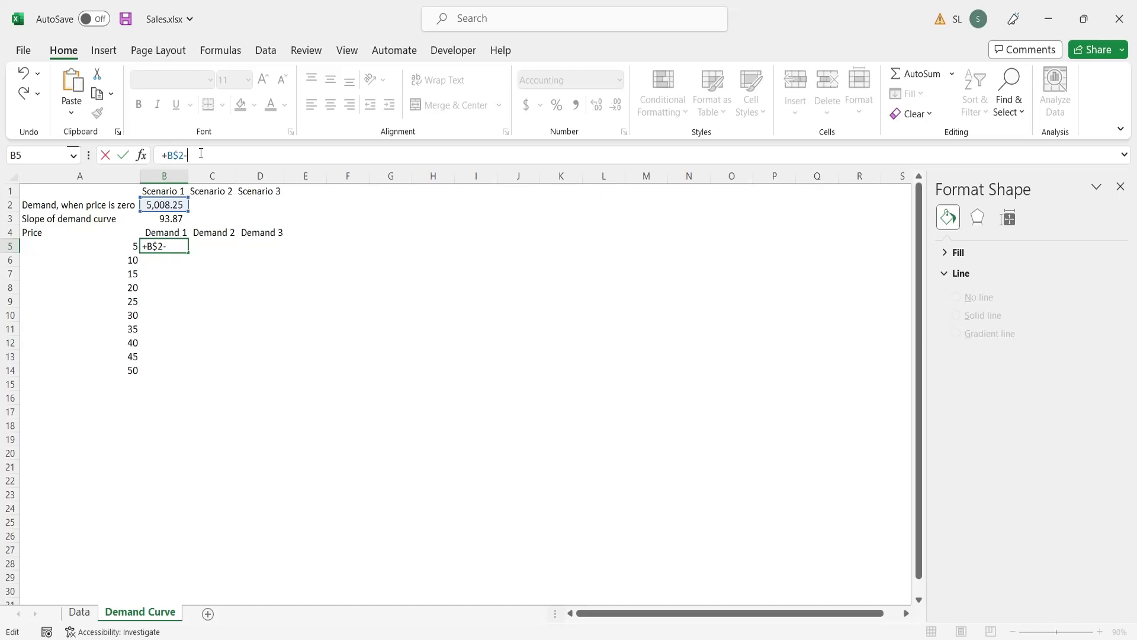
click(171, 219)
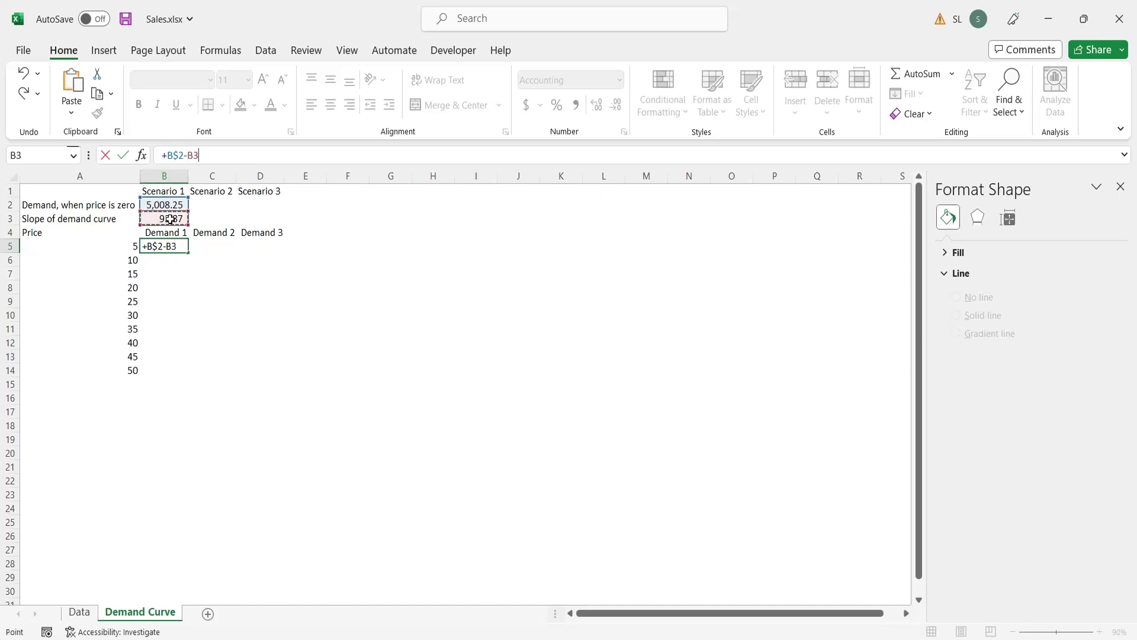
click(196, 155)
click(132, 247)
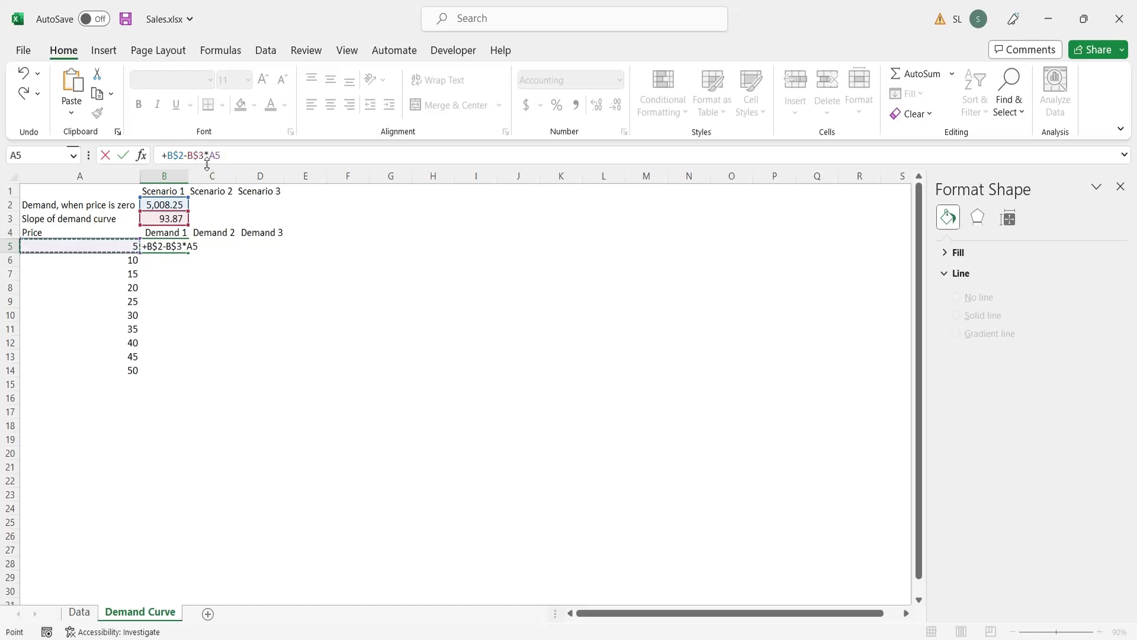
click(214, 156)
text($)
key(Return)
click(184, 246)
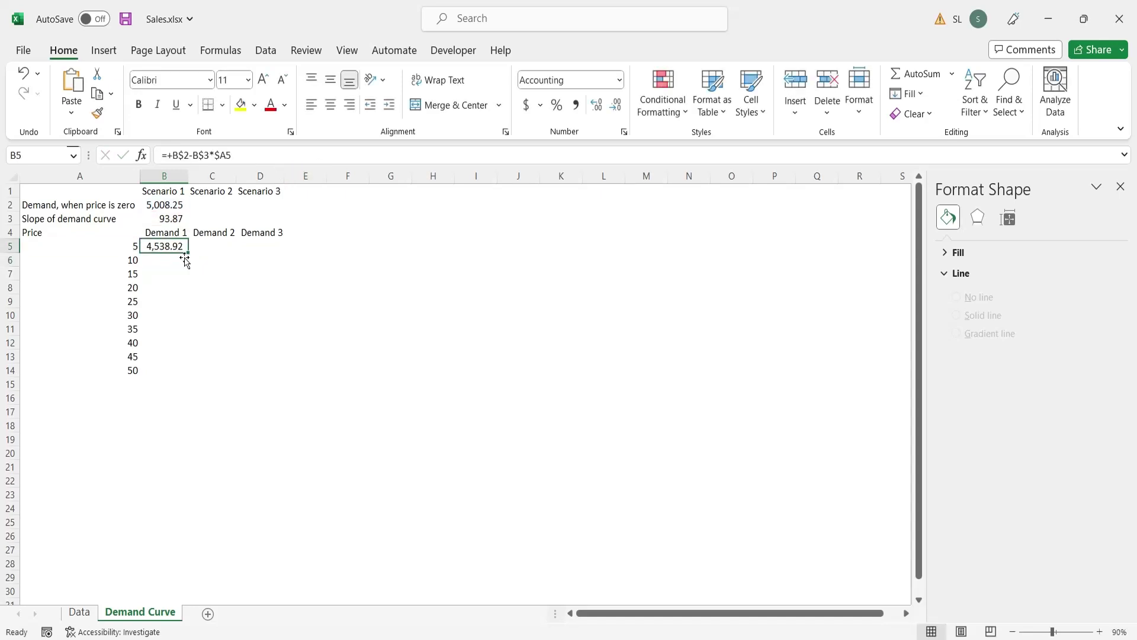
- Fill the B5 demand formula across B5:D14 and copy the Scenario 1 parameters in B2:B3 to C2:C3
drag(188, 254, 270, 378)
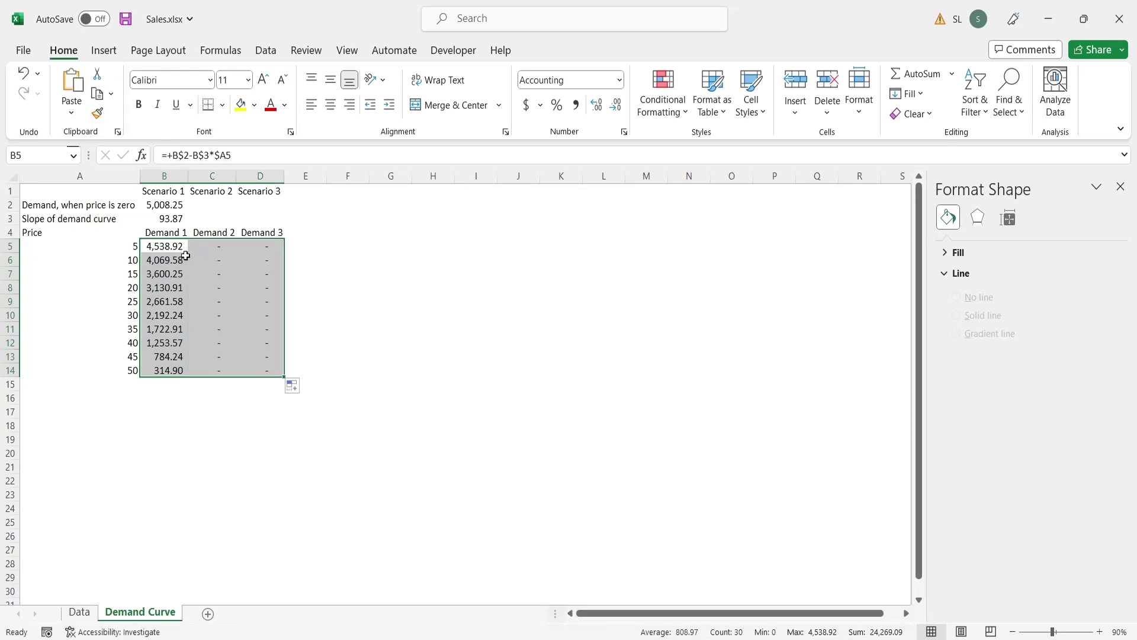
drag(178, 207, 176, 220)
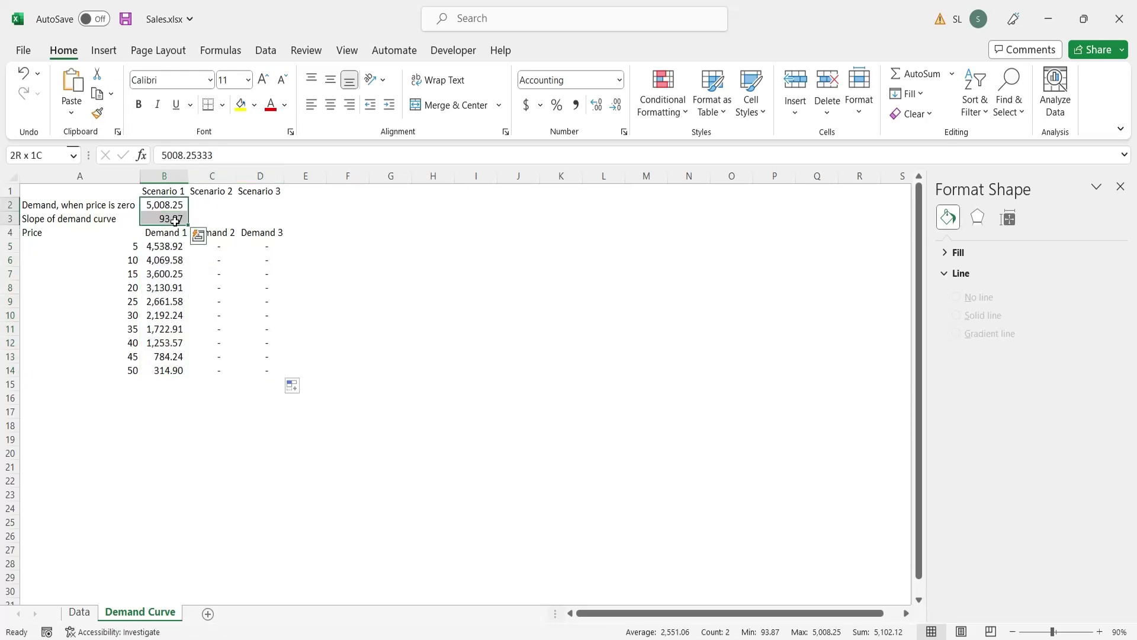
key(ctrl+c)
click(220, 205)
key(ctrl+v)
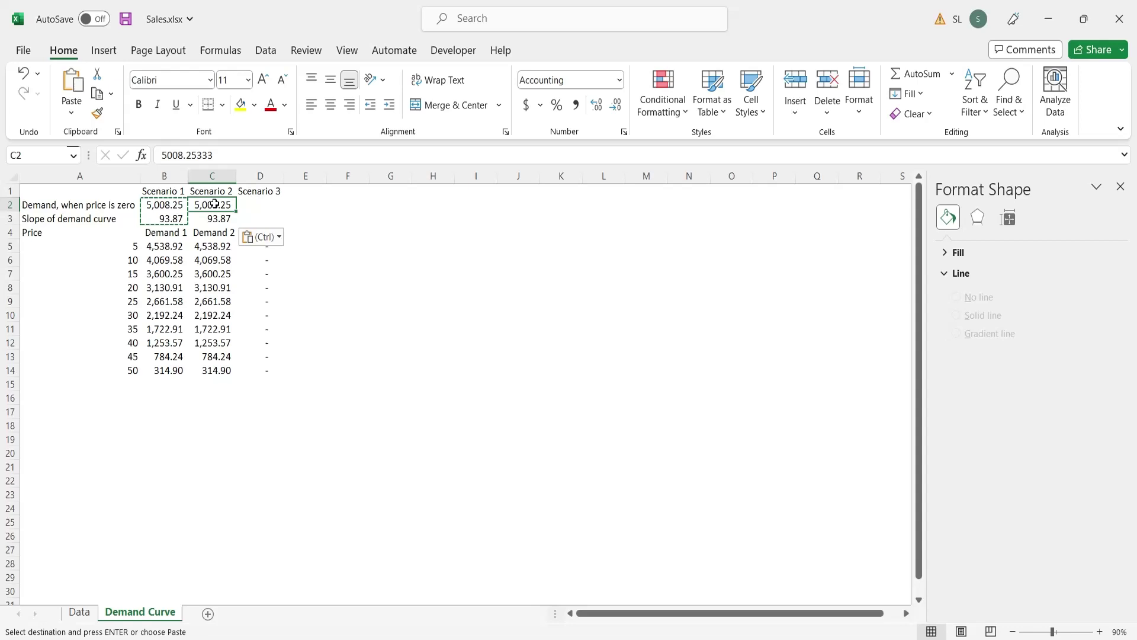
- Change the Scenario 2 demand at zero price in C2 to the formula =5008.25333+1000
click(220, 153)
text(+1000)
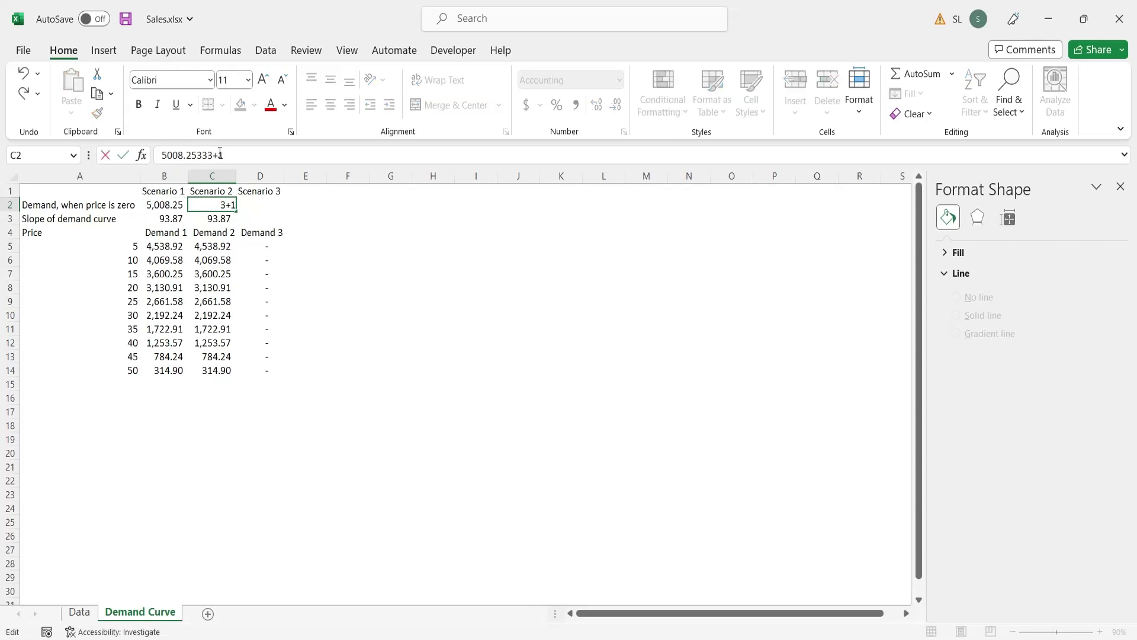
click(162, 155)
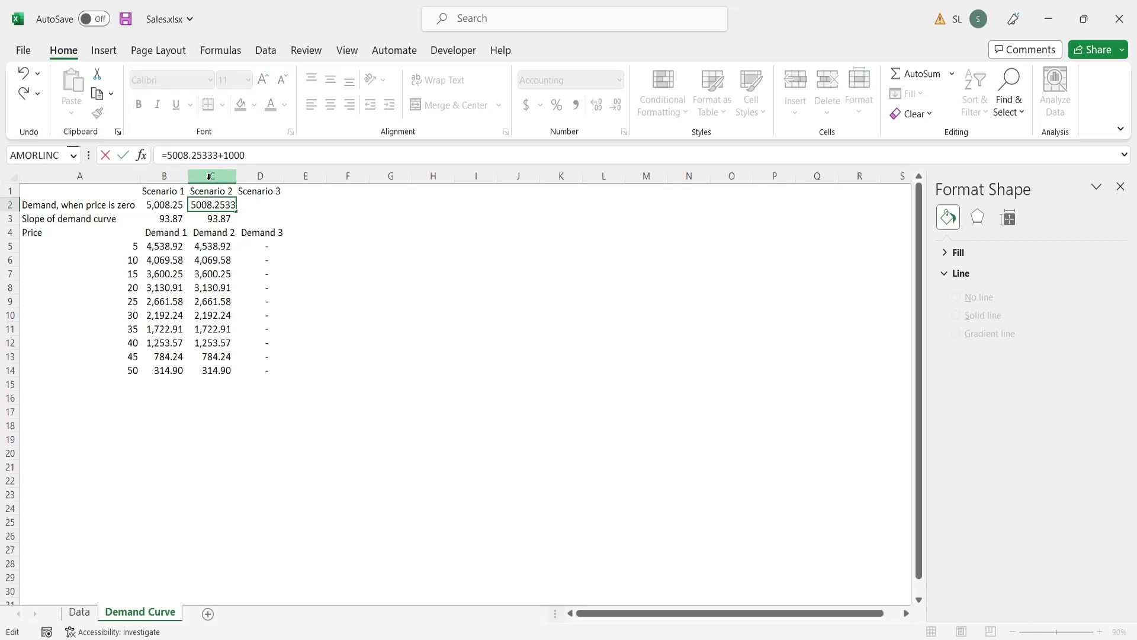
key(Return)
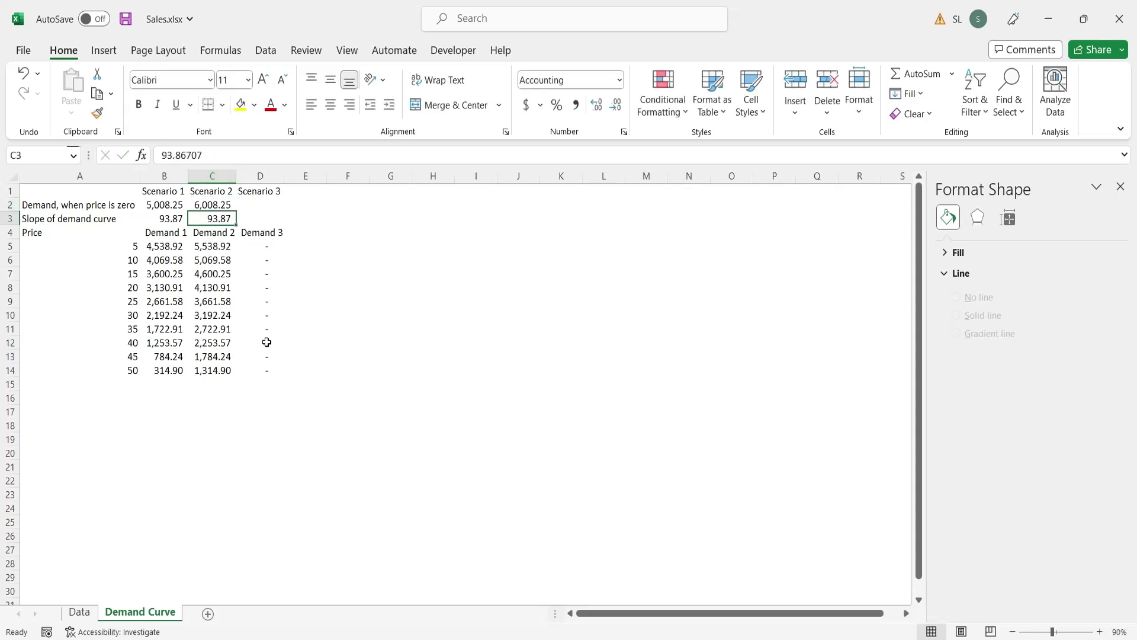
- Copy the Scenario 2 parameters in C2:C3 to D2:D3 for Scenario 3
drag(222, 208, 222, 219)
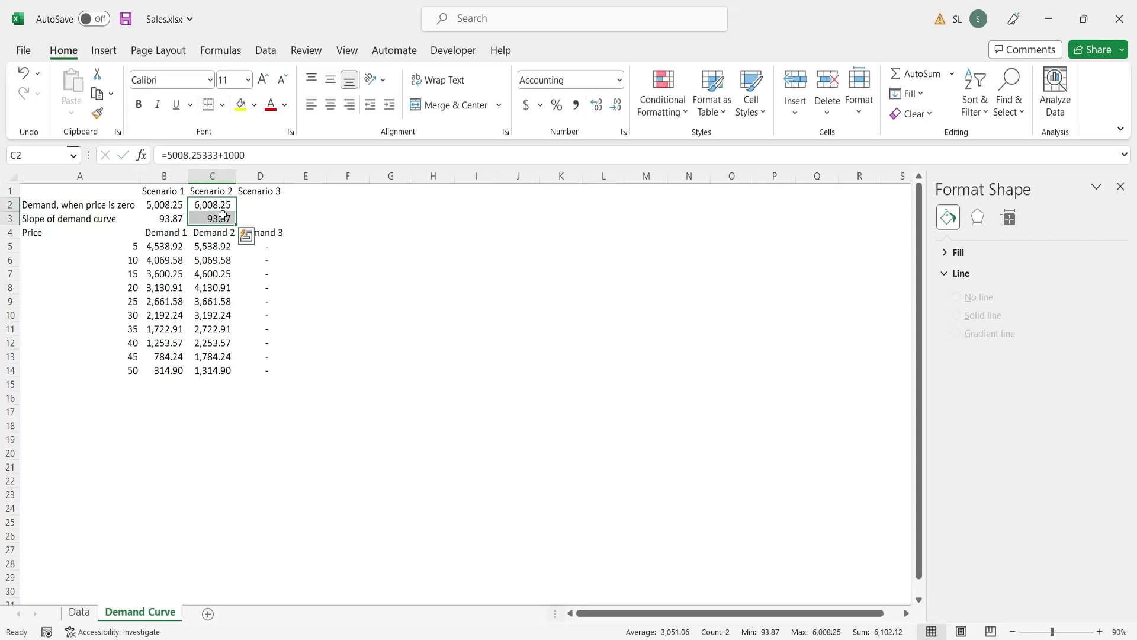
key(ctrl+c)
click(266, 205)
key(ctrl+v)
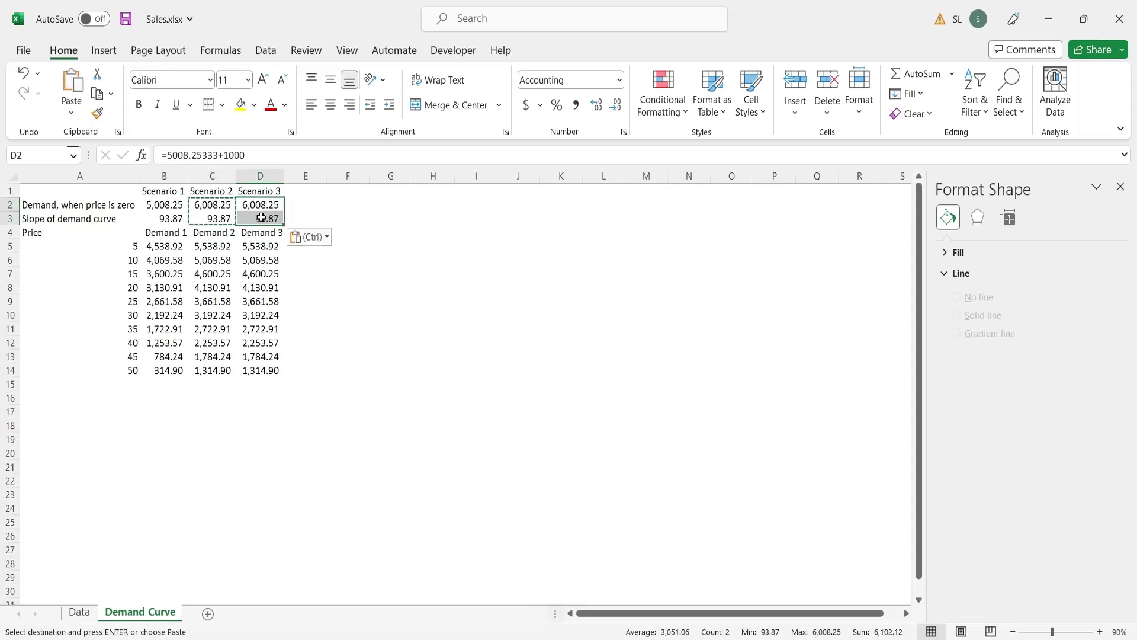
- Change the Scenario 3 slope of the demand curve in D3 to the formula =93.86707+5
key(Down)
click(165, 156)
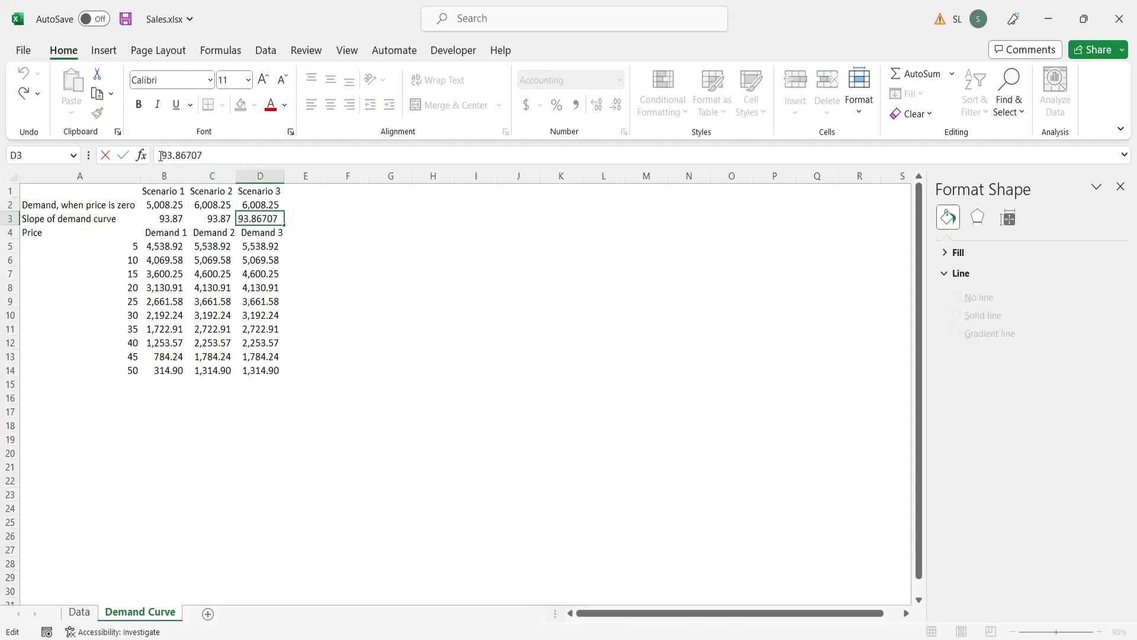
text(=)
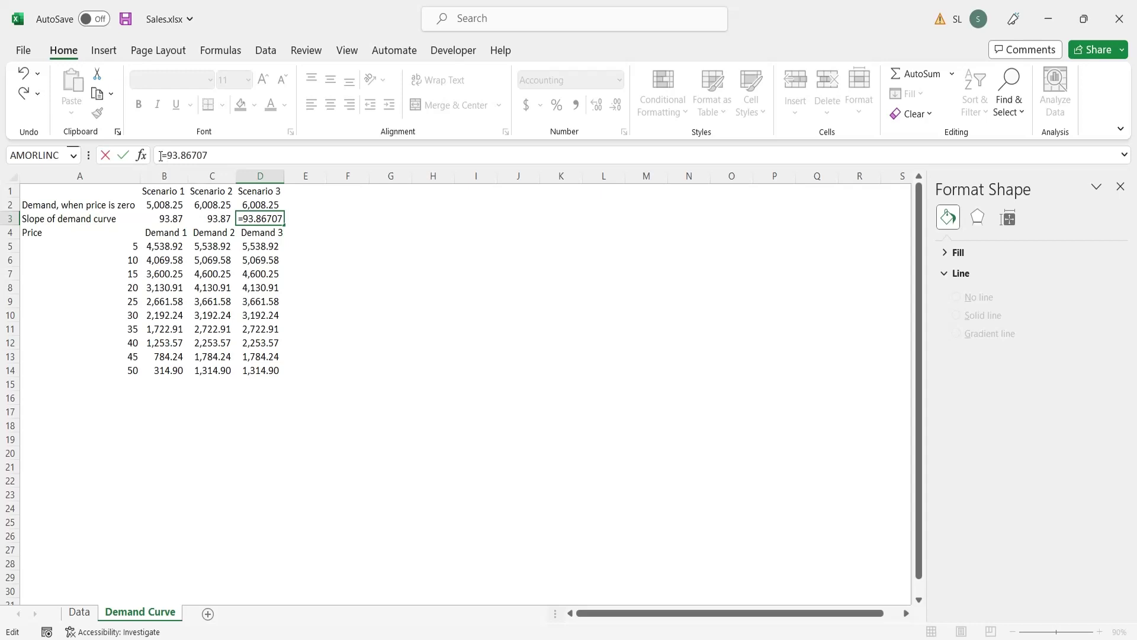
text(+5)
key(Return)
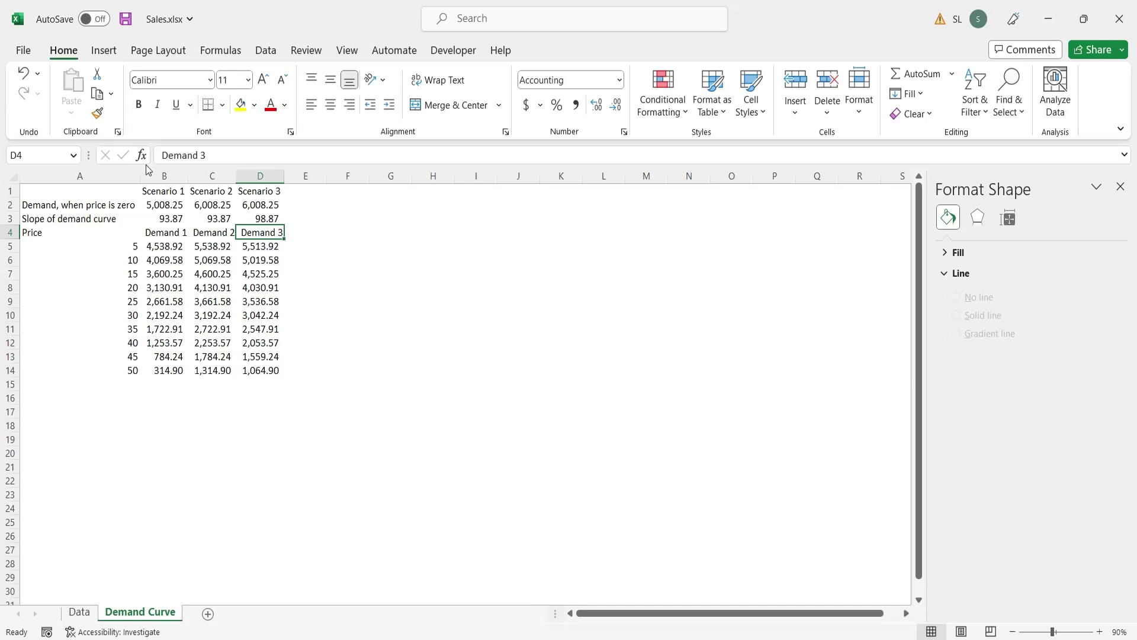
- Insert a scatter chart with smooth lines and markers from the price and demand table A4:D14
drag(112, 235, 245, 372)
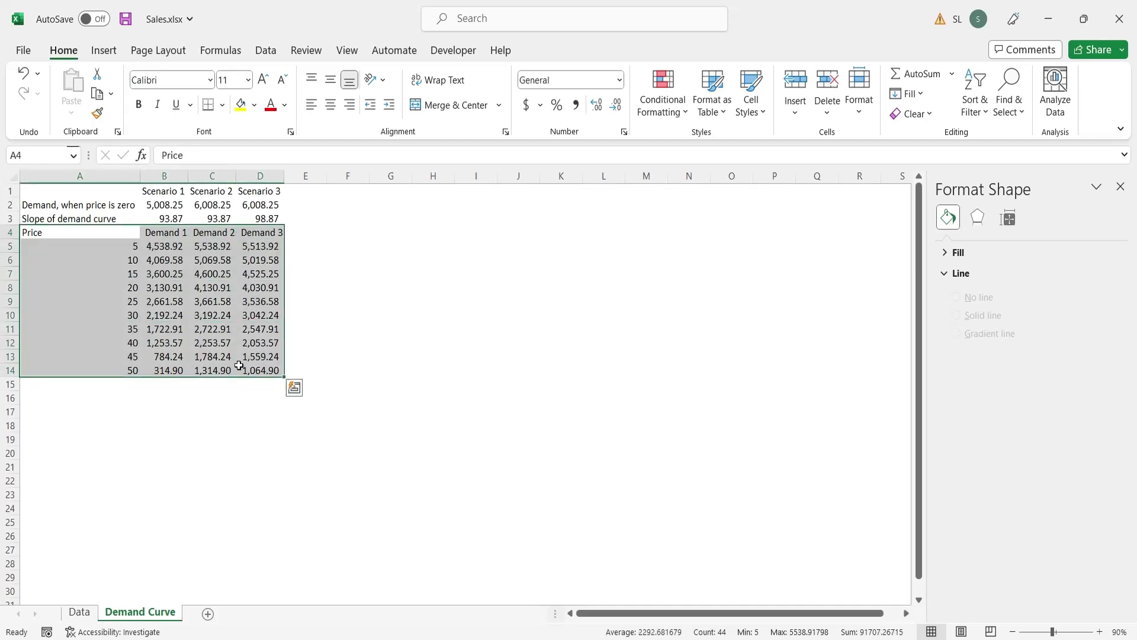
click(113, 58)
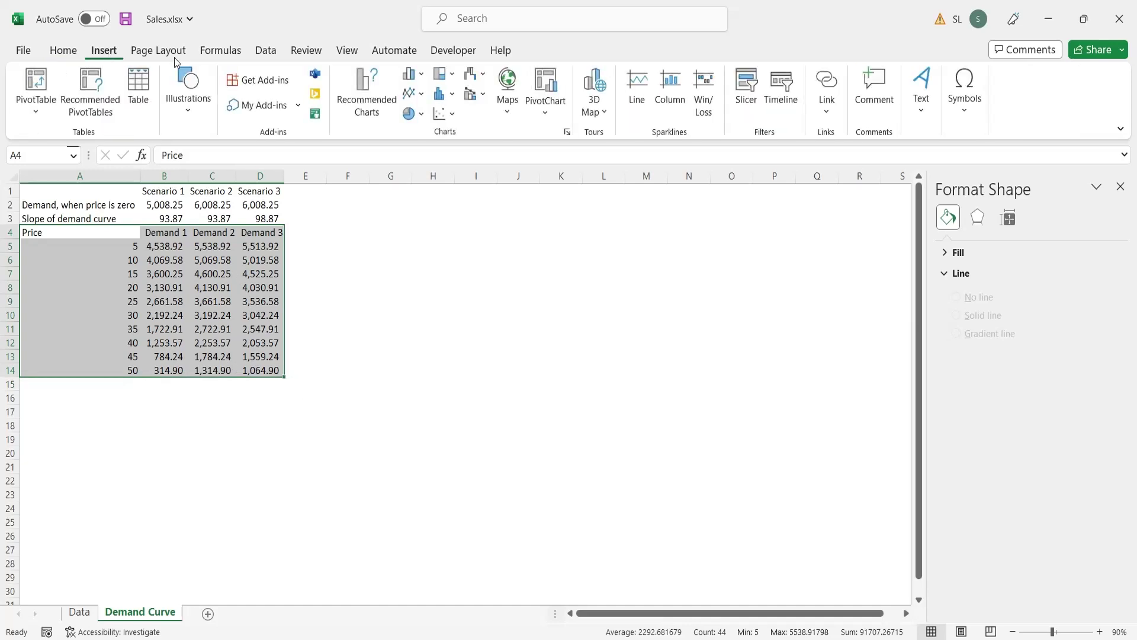
click(454, 114)
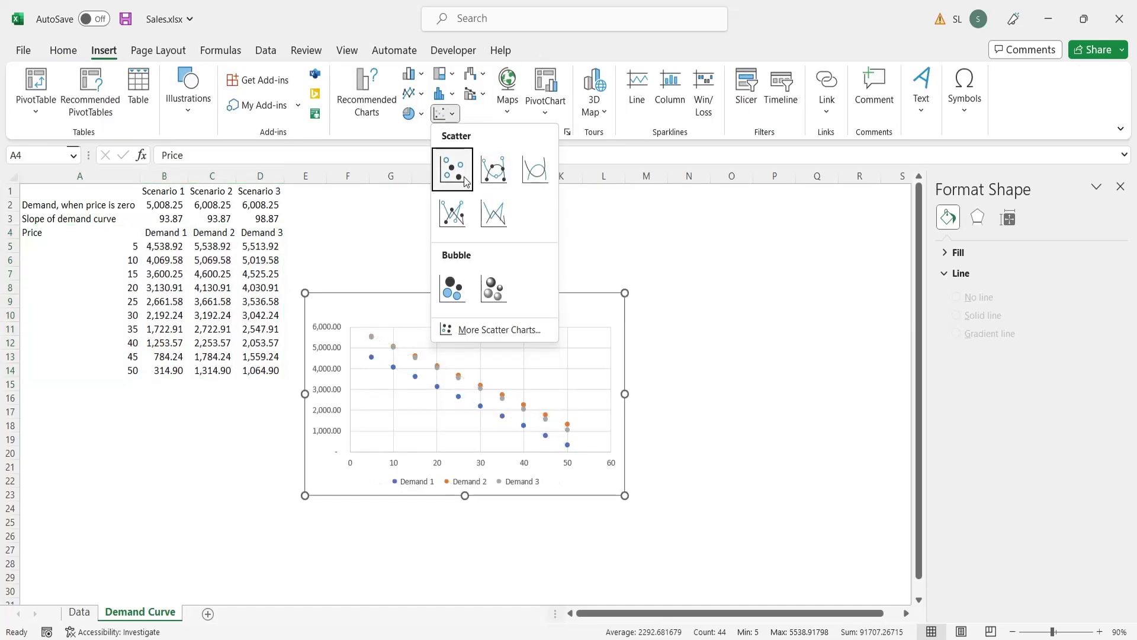
click(496, 177)
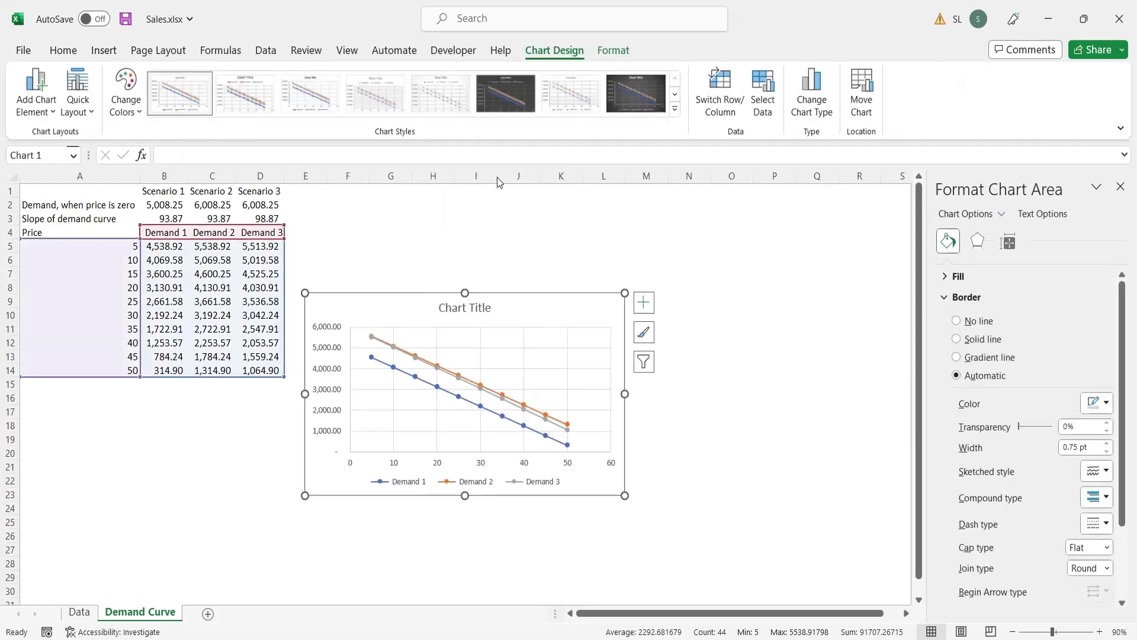
- Move the demand chart directly below the table and narrow it to fit within columns A to D
drag(384, 327, 110, 398)
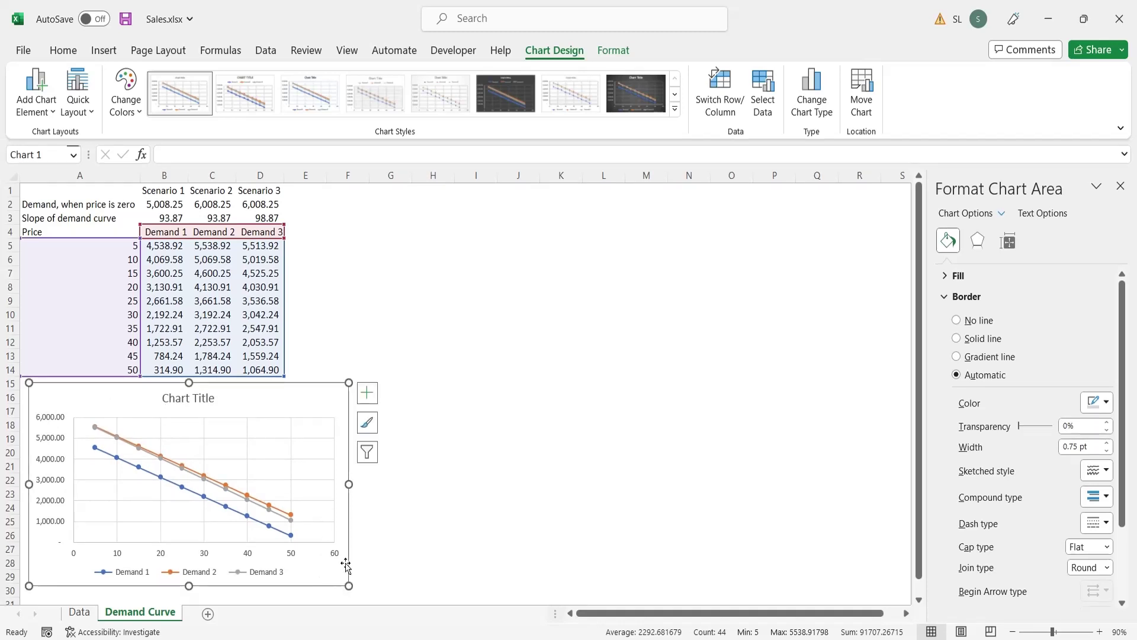
drag(349, 484, 283, 484)
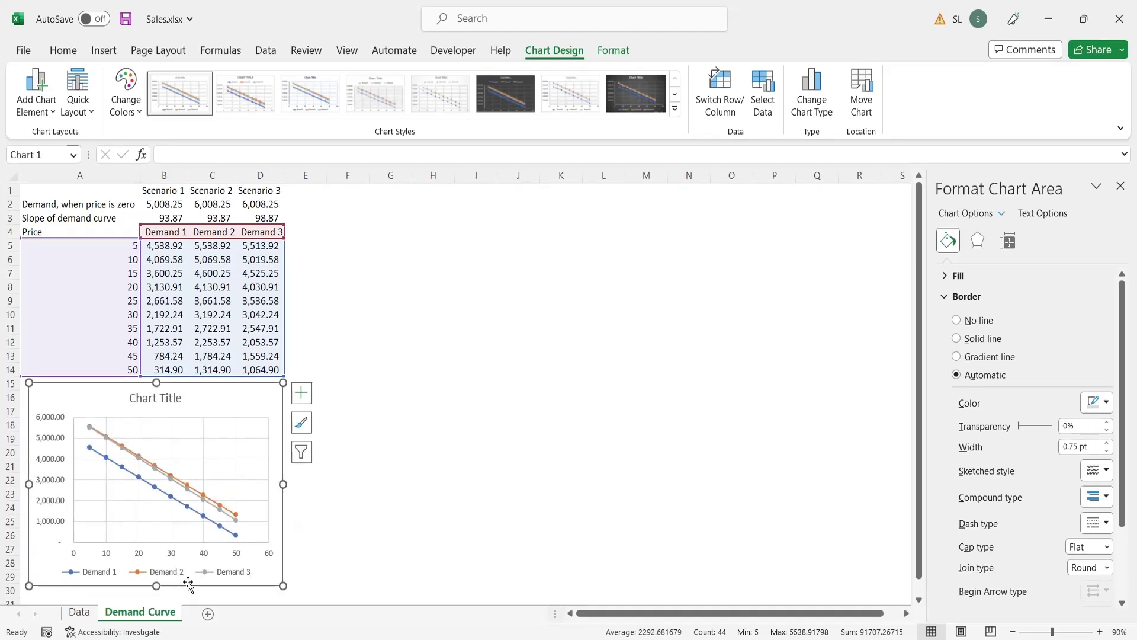
click(419, 494)
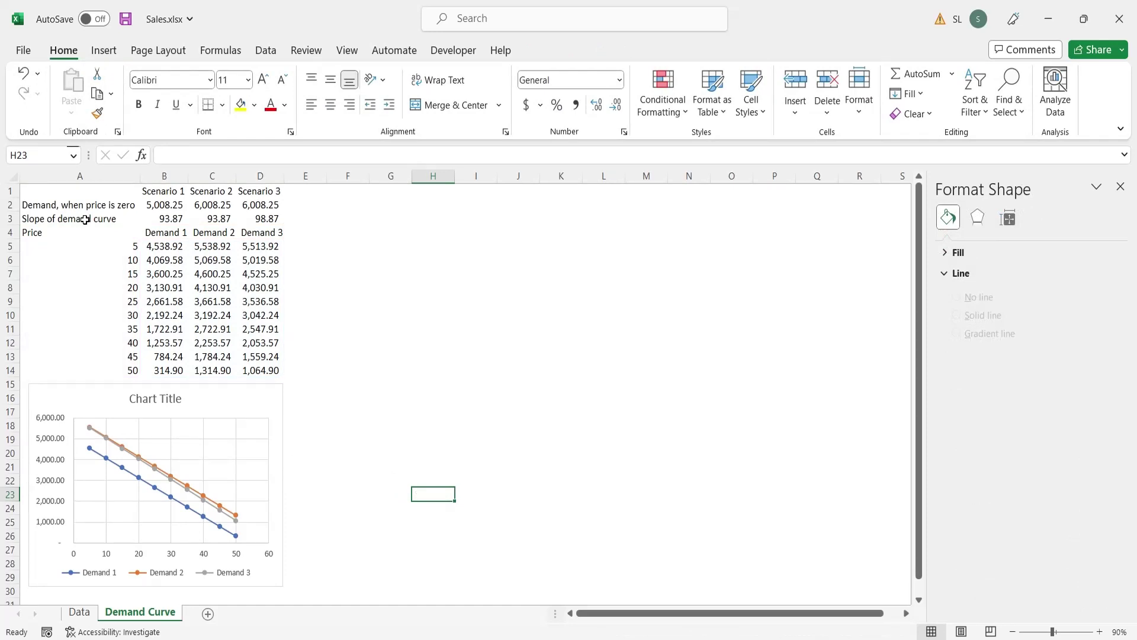
- Copy the row labels in A1:A4 to F1:F4 and autofit column F to the text
click(354, 207)
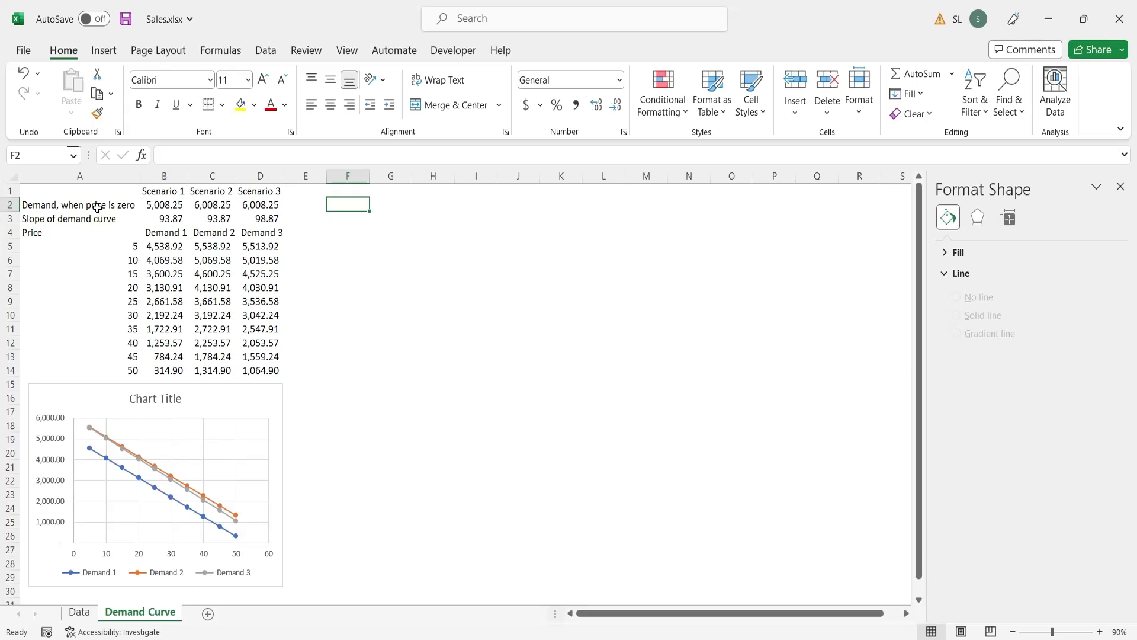
drag(98, 207, 91, 236)
key(ctrl+q)
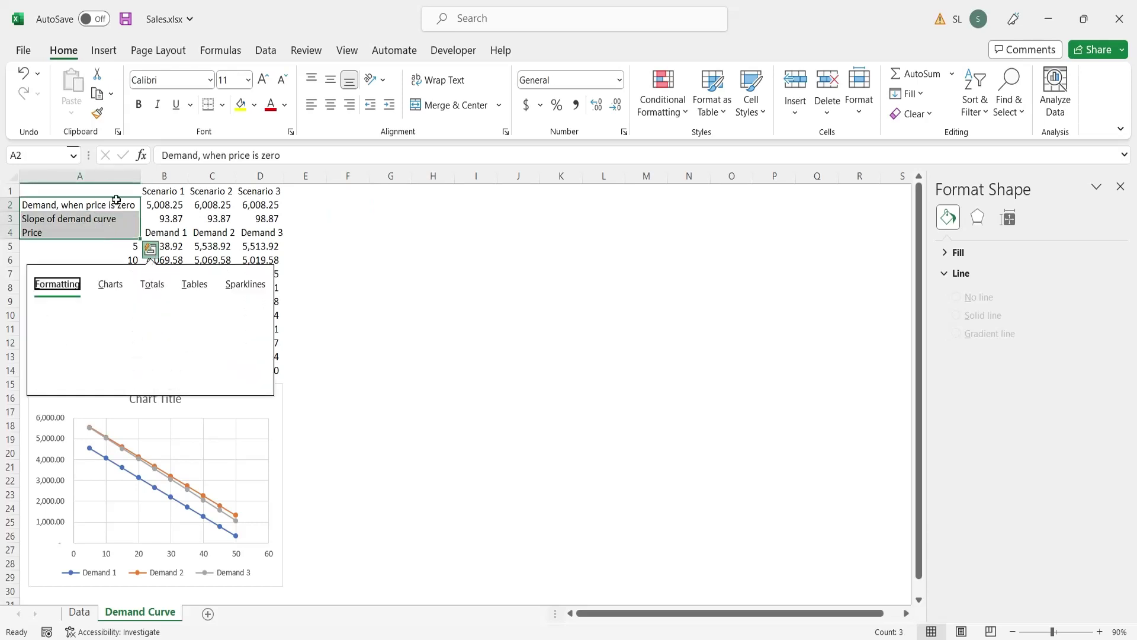
drag(115, 191, 109, 229)
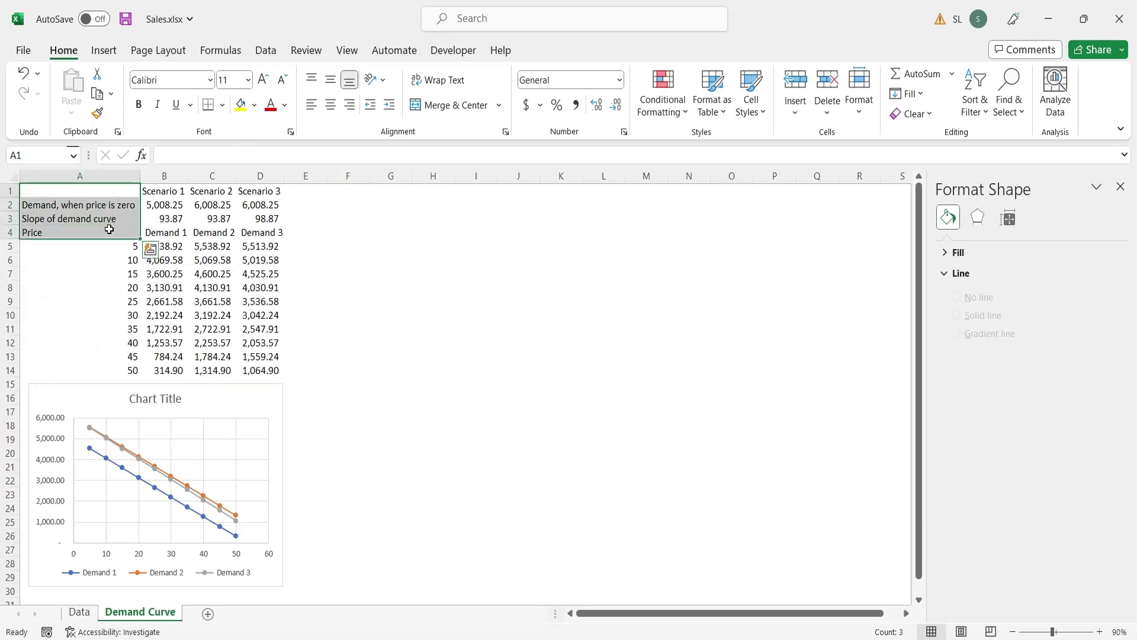
key(ctrl+c)
click(367, 191)
key(ctrl+v)
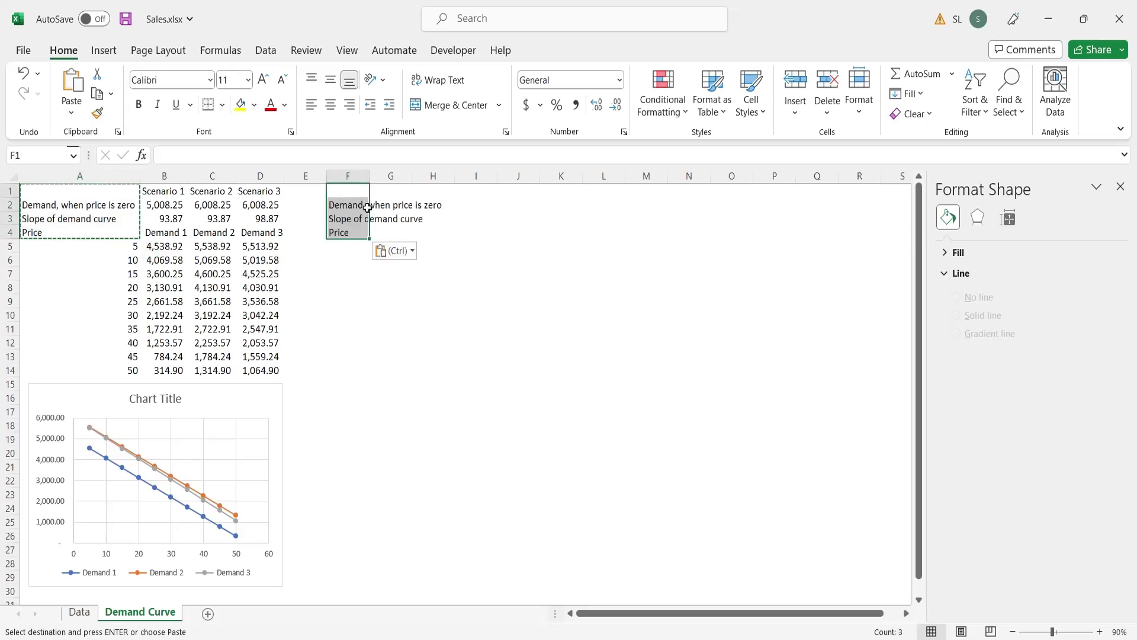
double_click(369, 176)
- Replace the slope label in F3 with Elasticity of demand
click(400, 226)
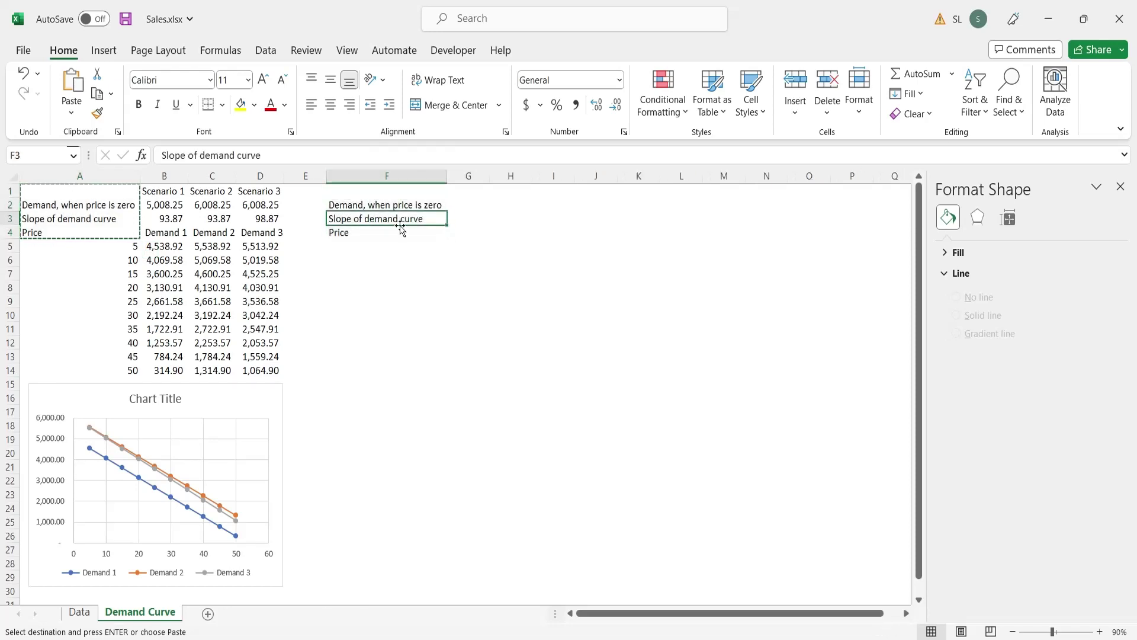
text(De)
key(BackSpace)
key(BackSpace)
key(BackSpace)
text(E)
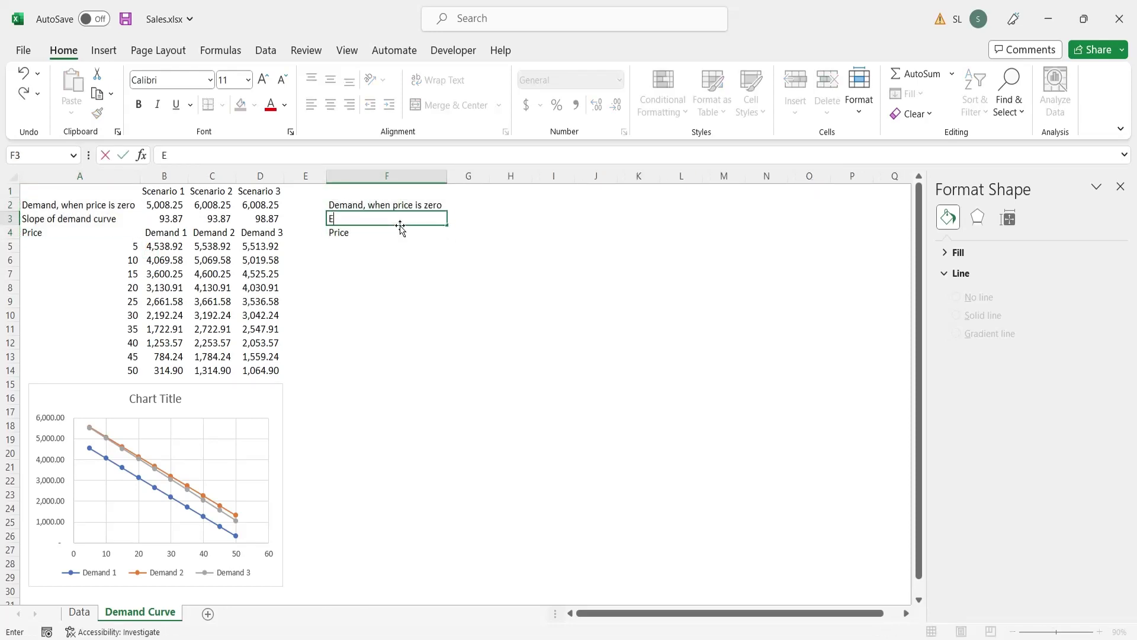
text(lasticity of dem)
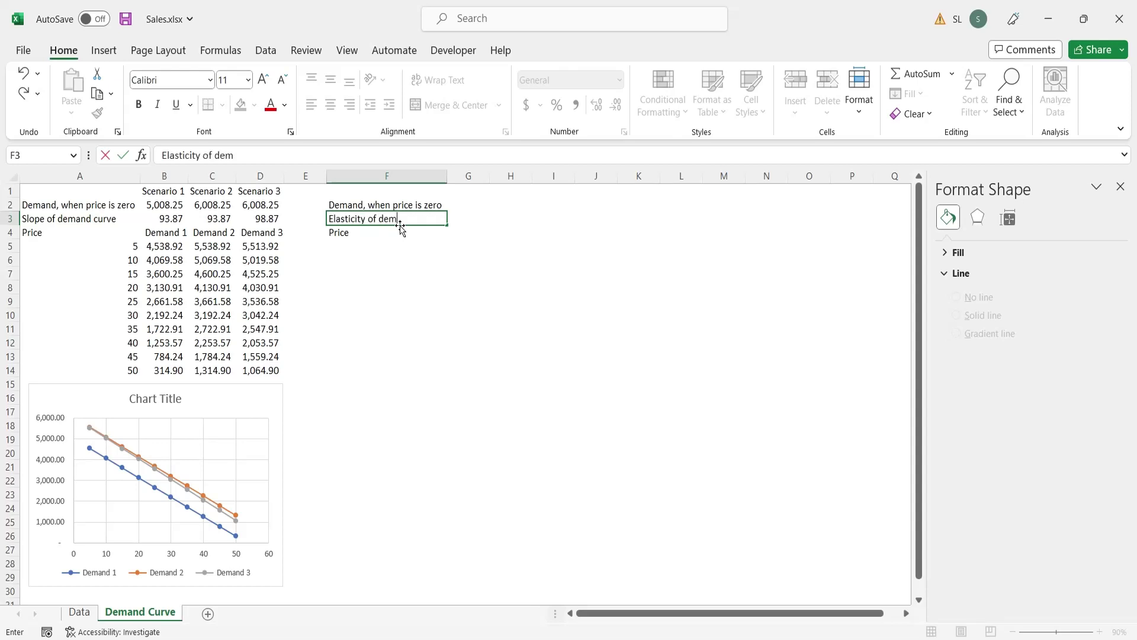
text(and)
key(Tab)
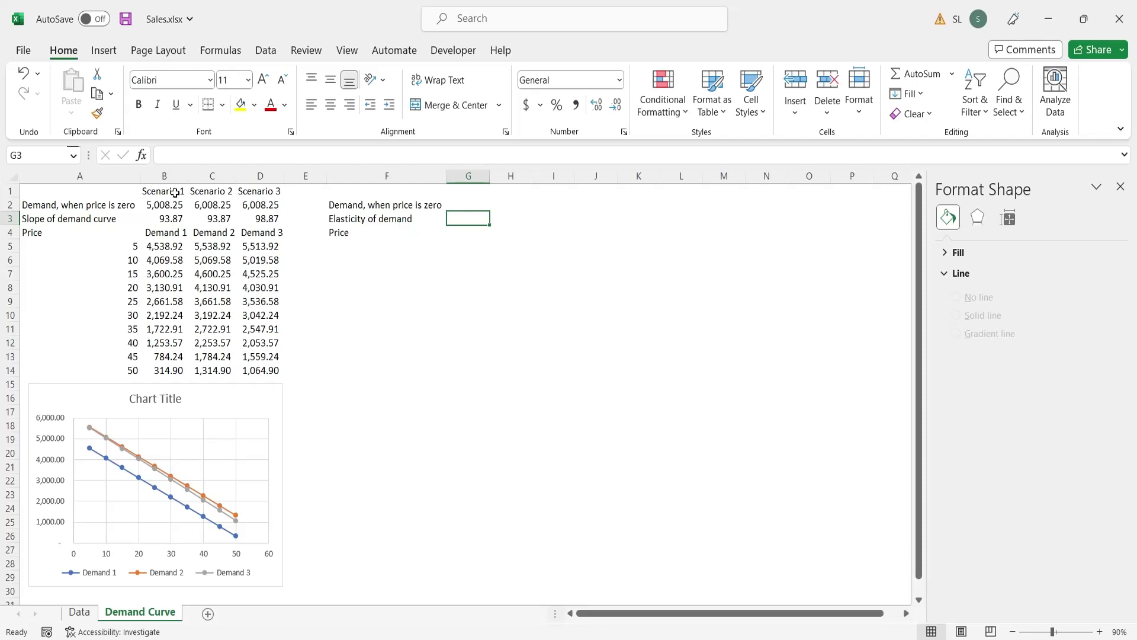
- Copy the scenario headers from B1:D1 to G1:I1 and widen columns G to I to fit them
drag(174, 193, 263, 191)
key(ctrl+c)
click(464, 193)
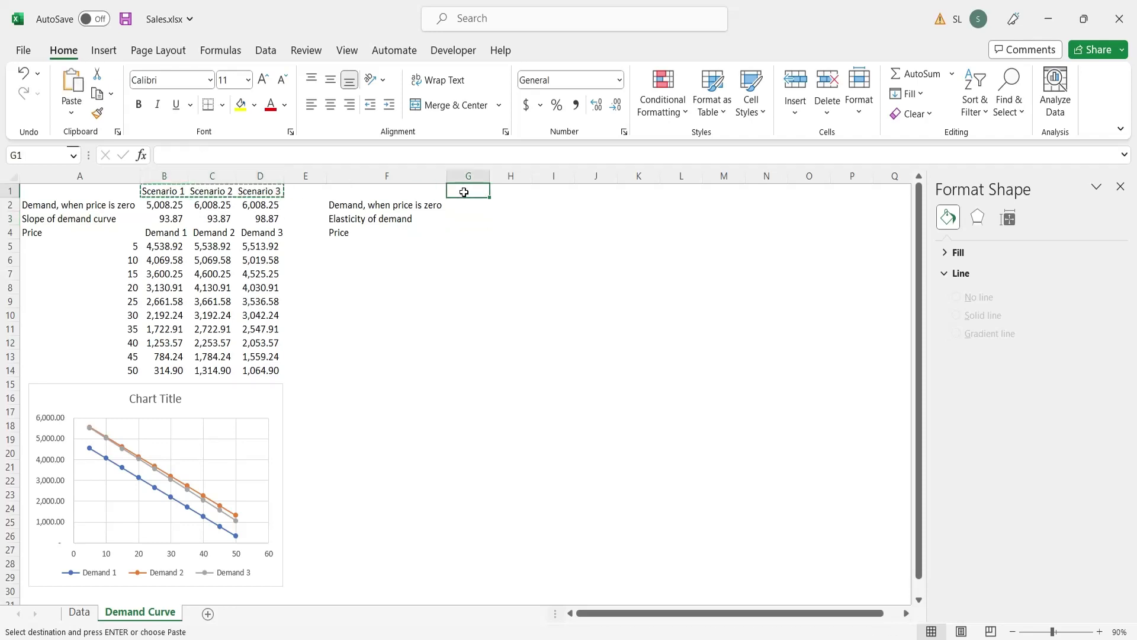
key(ctrl+v)
drag(490, 176, 543, 177)
- Copy the coefficient 118,937.57148 from the Non-Linear Curve trendline equation on the Data sheet into Demand Curve cell G2, and autofit column G
click(477, 204)
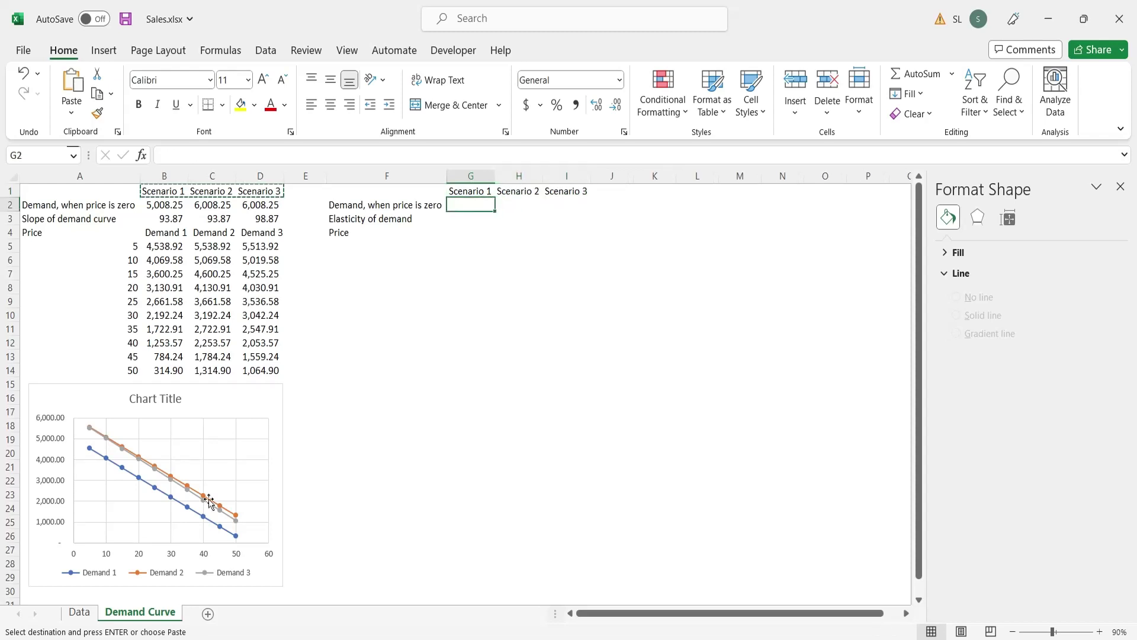
click(79, 612)
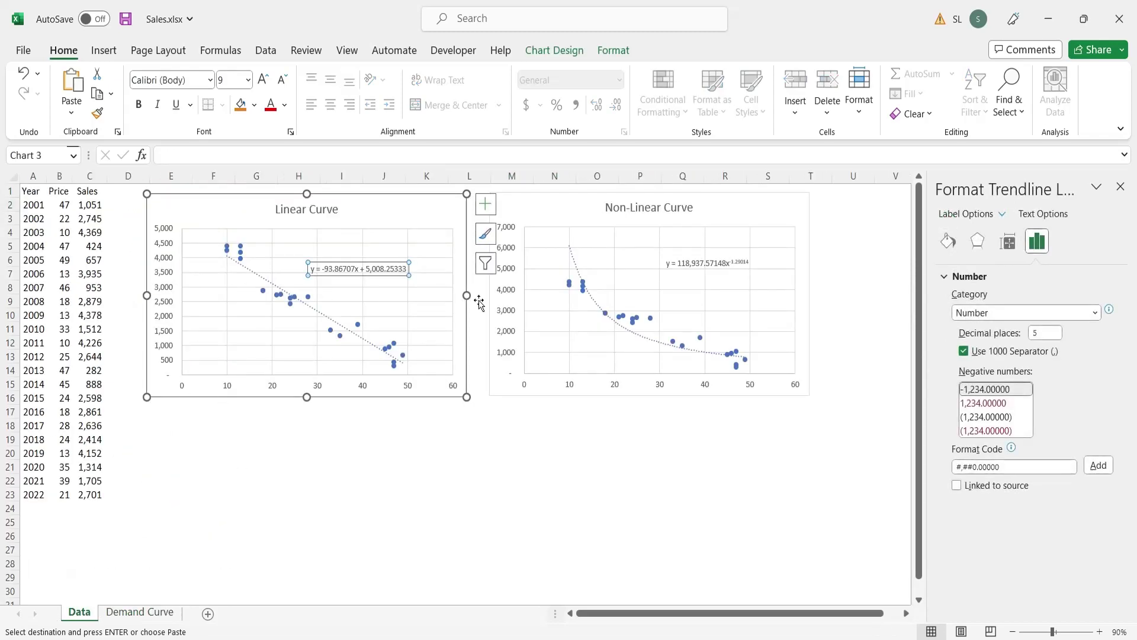
click(711, 263)
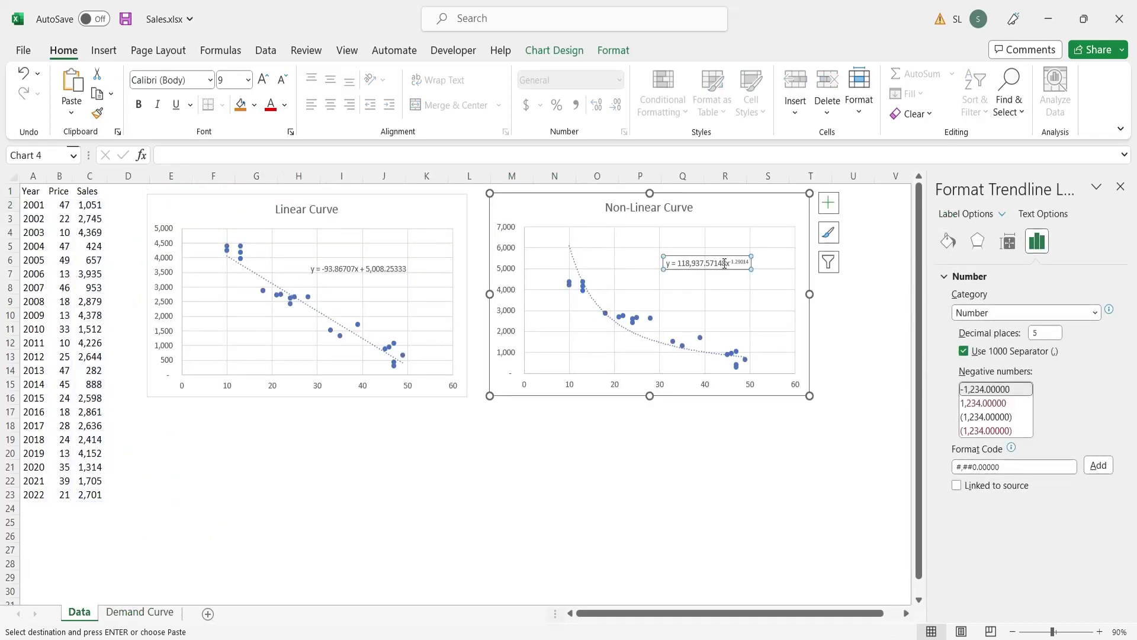
drag(725, 263, 677, 263)
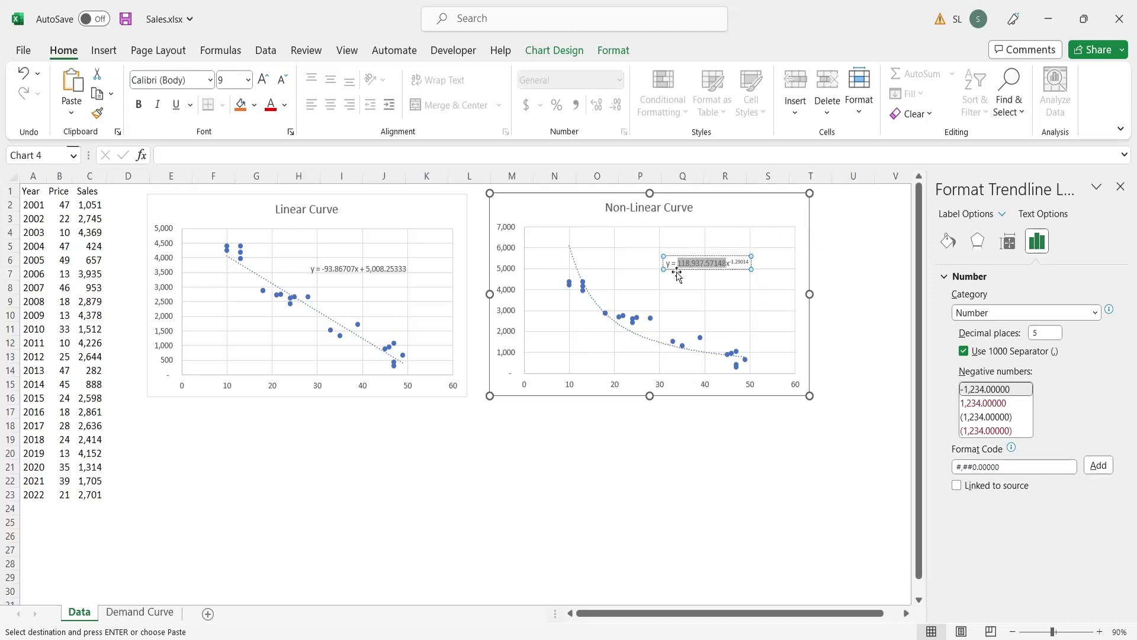
click(145, 612)
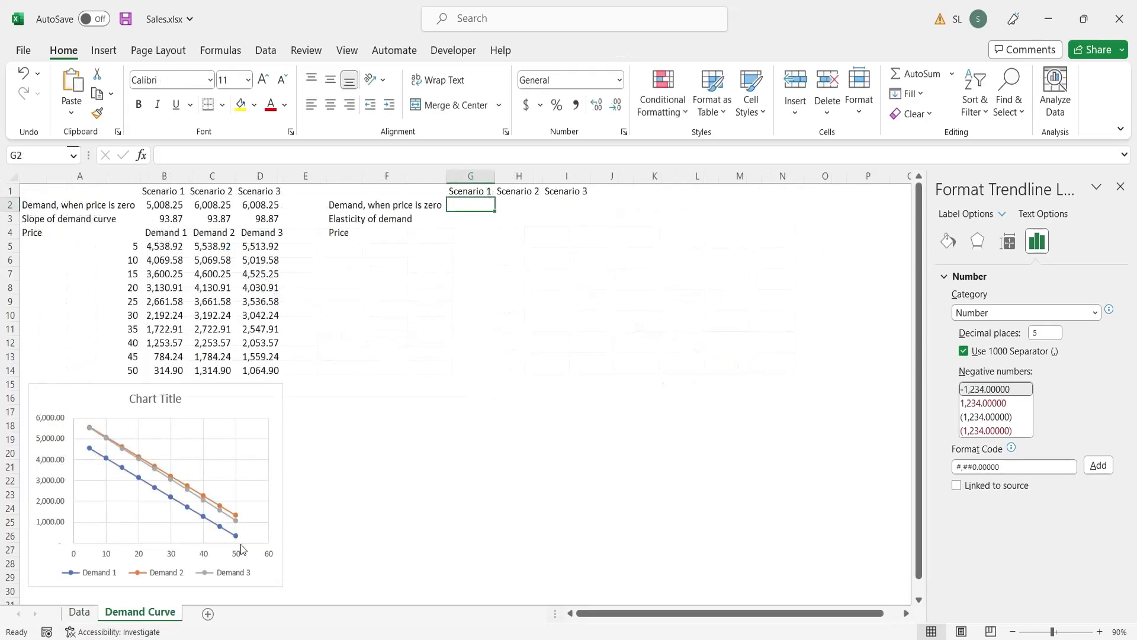
key(ctrl+v)
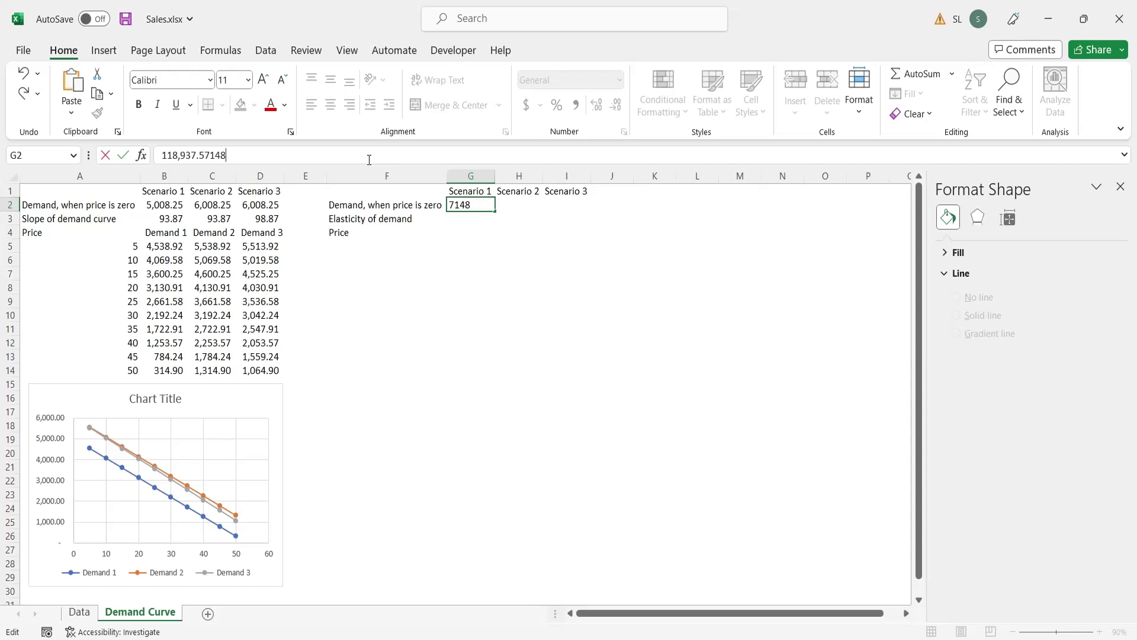
key(Return)
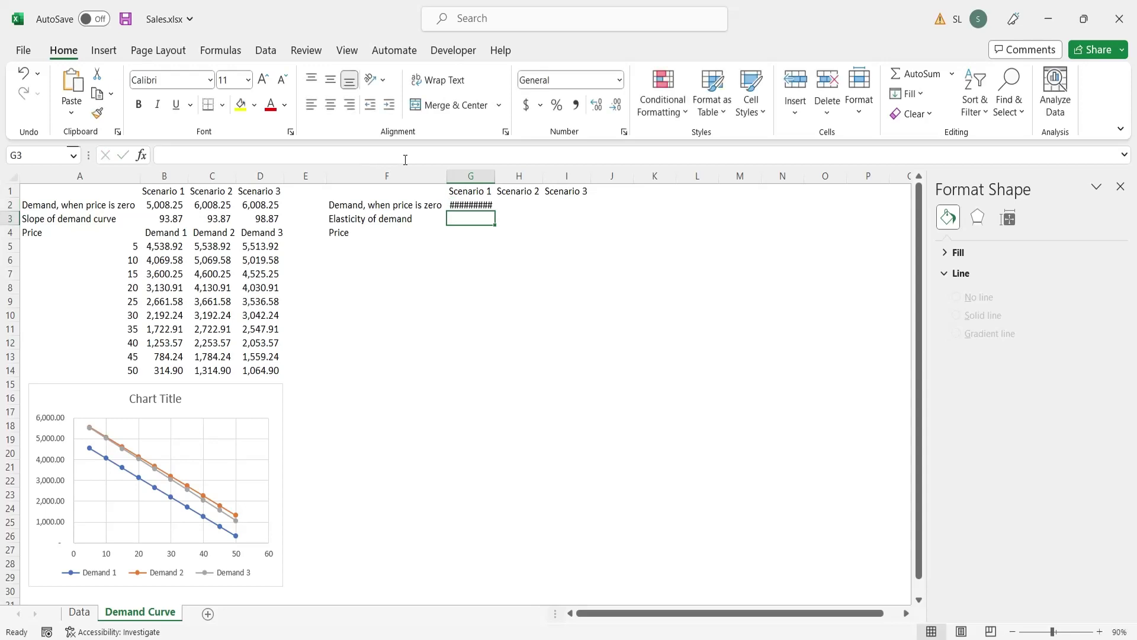
double_click(495, 176)
- Apply the comma number style to G2:I27 and autofit column G to its contents
mouse_move(483, 205)
mouse_down()
mouse_move(513, 203)
mouse_move(563, 496)
mouse_move(576, 548)
mouse_move(592, 554)
mouse_up()
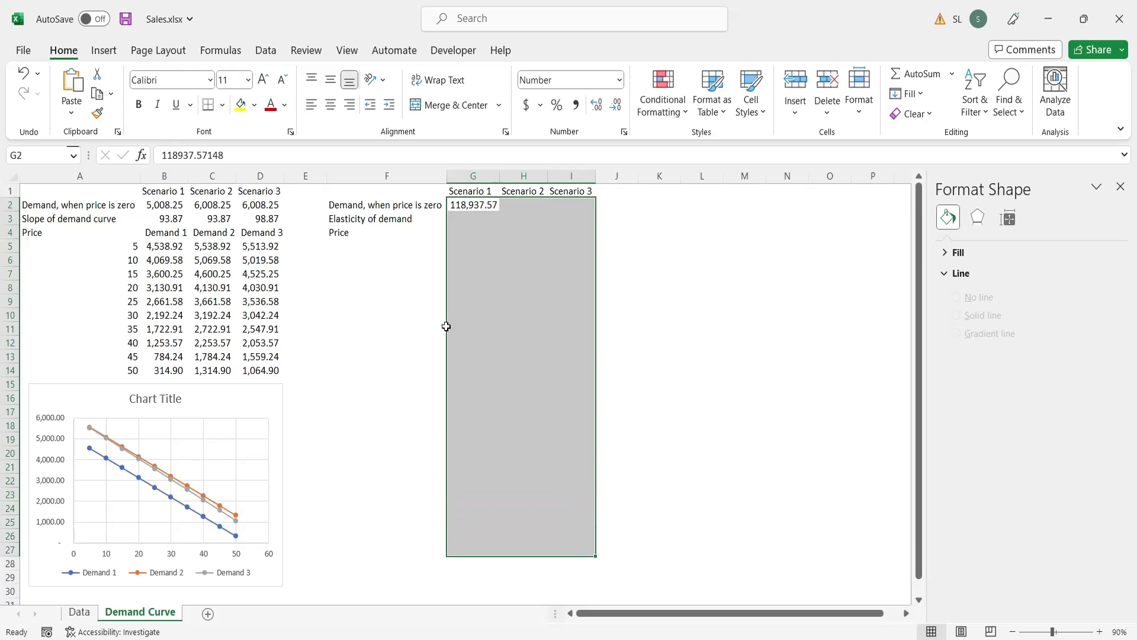
click(575, 105)
double_click(502, 171)
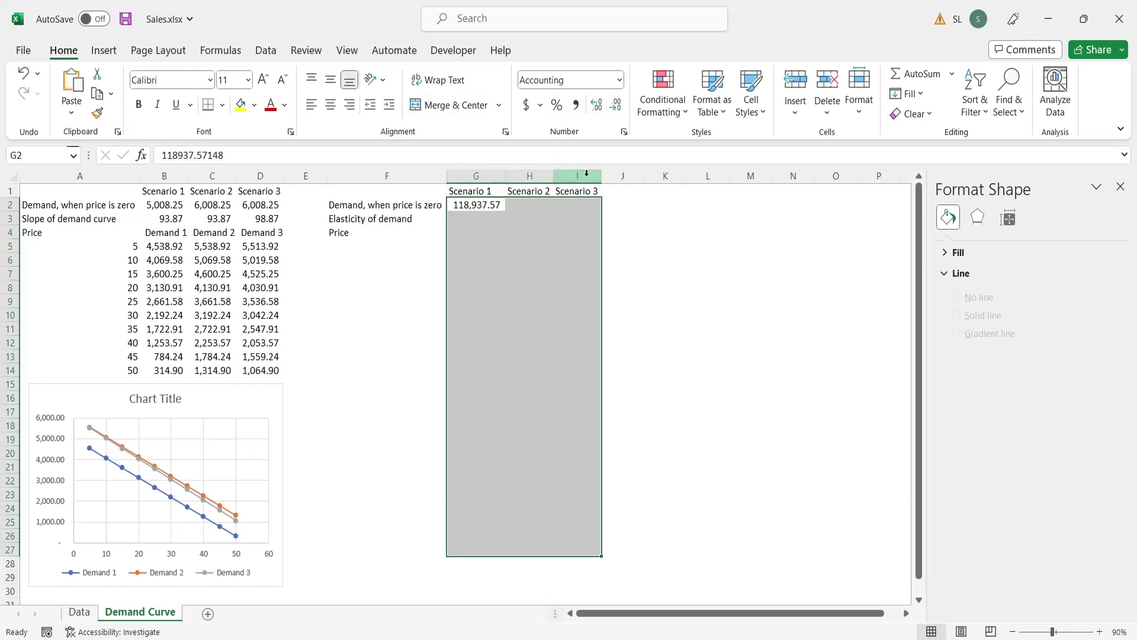
click(533, 205)
- Copy the exponent 1.29014 from the Non-Linear Curve trendline equation on the Data sheet into Demand Curve cell G3 as a positive value
click(470, 222)
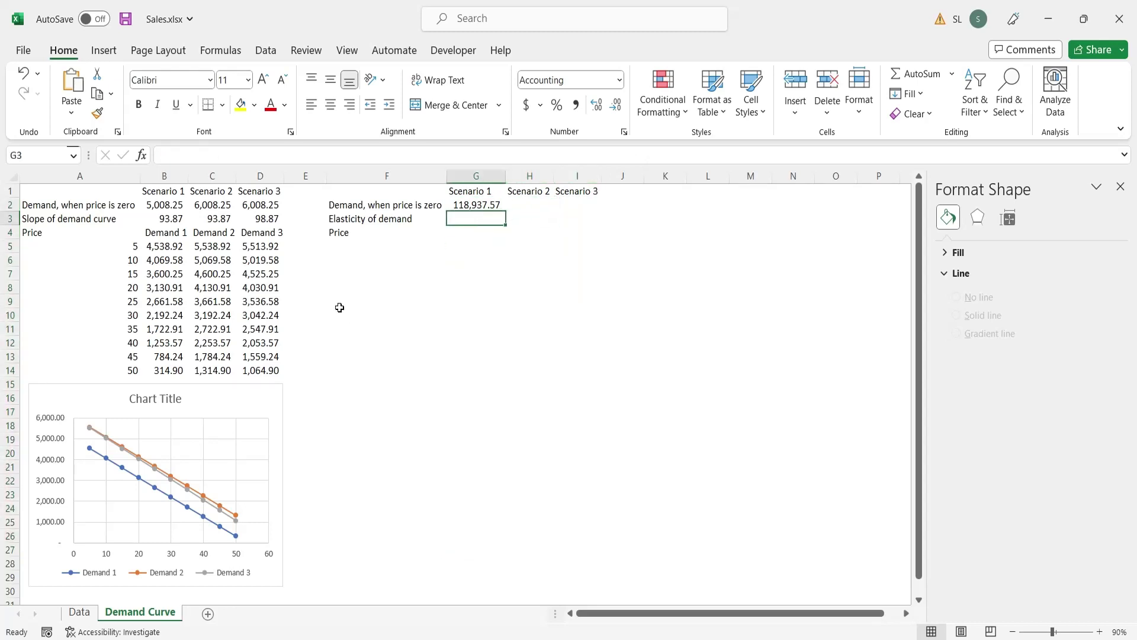
click(79, 611)
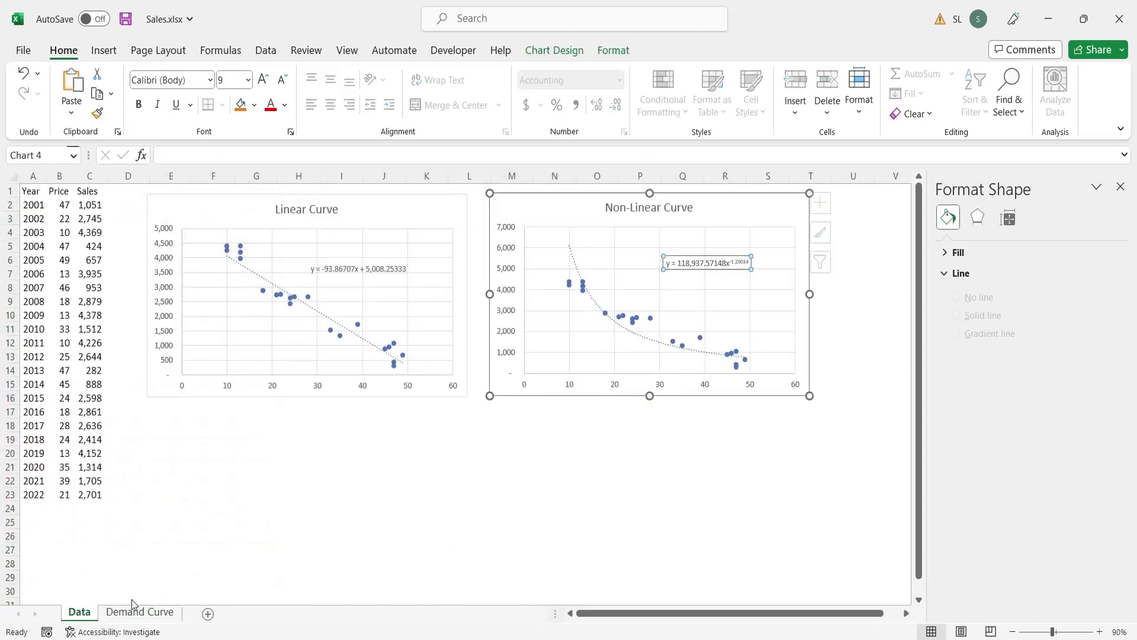
click(732, 263)
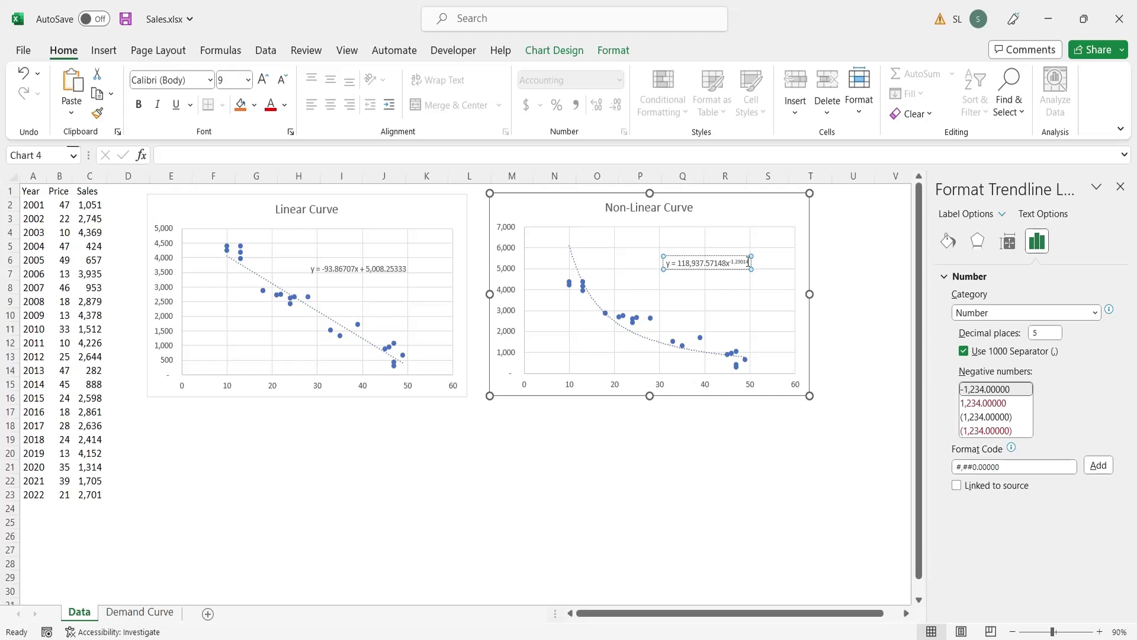
double_click(749, 261)
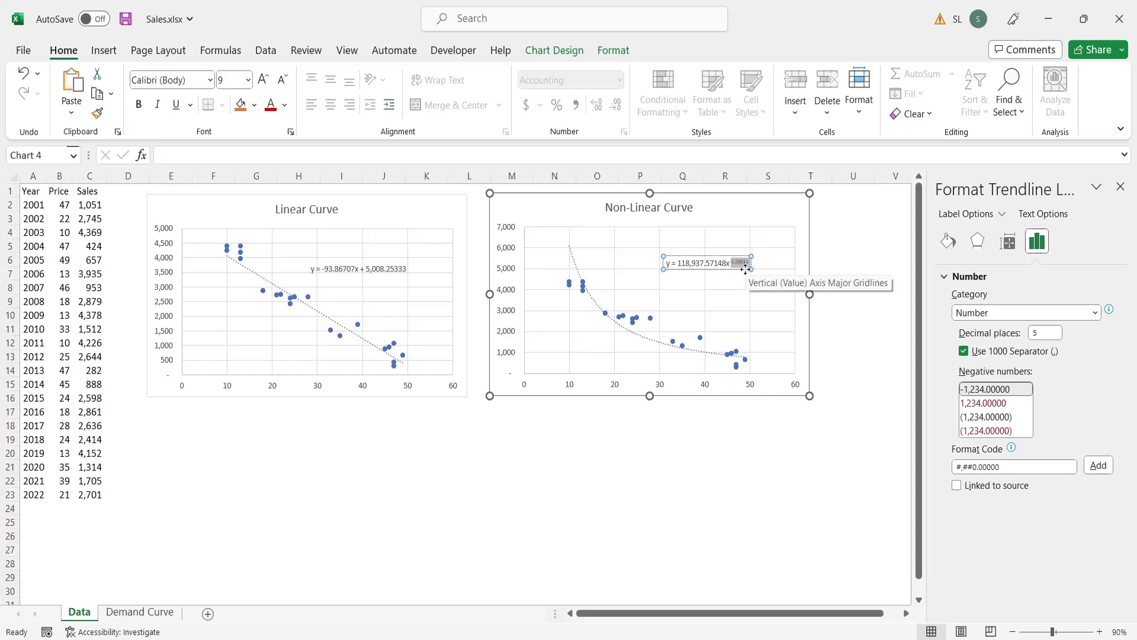
click(140, 612)
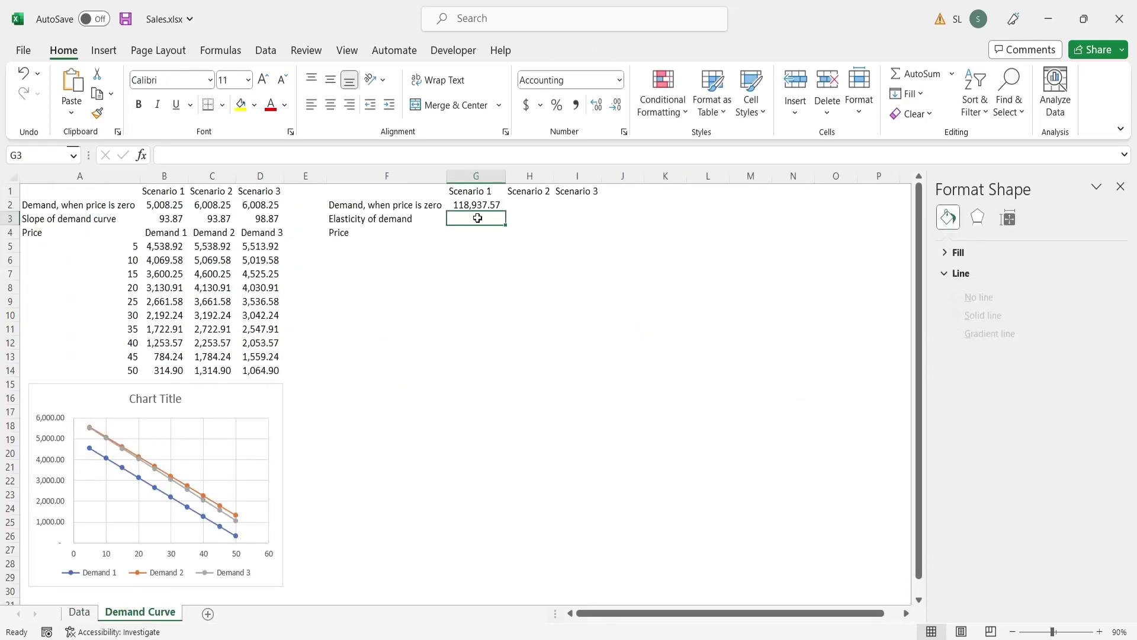
text(1.28614)
click(466, 246)
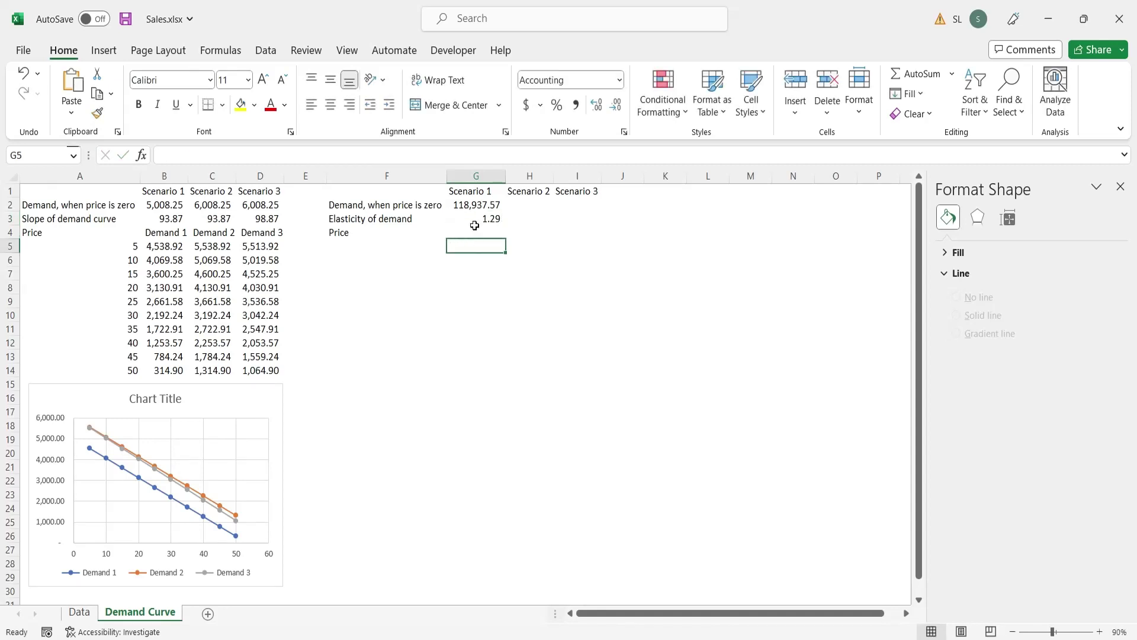
- Bold the Price and Demand headers in A4:D4 and copy them to F4:I4
click(473, 233)
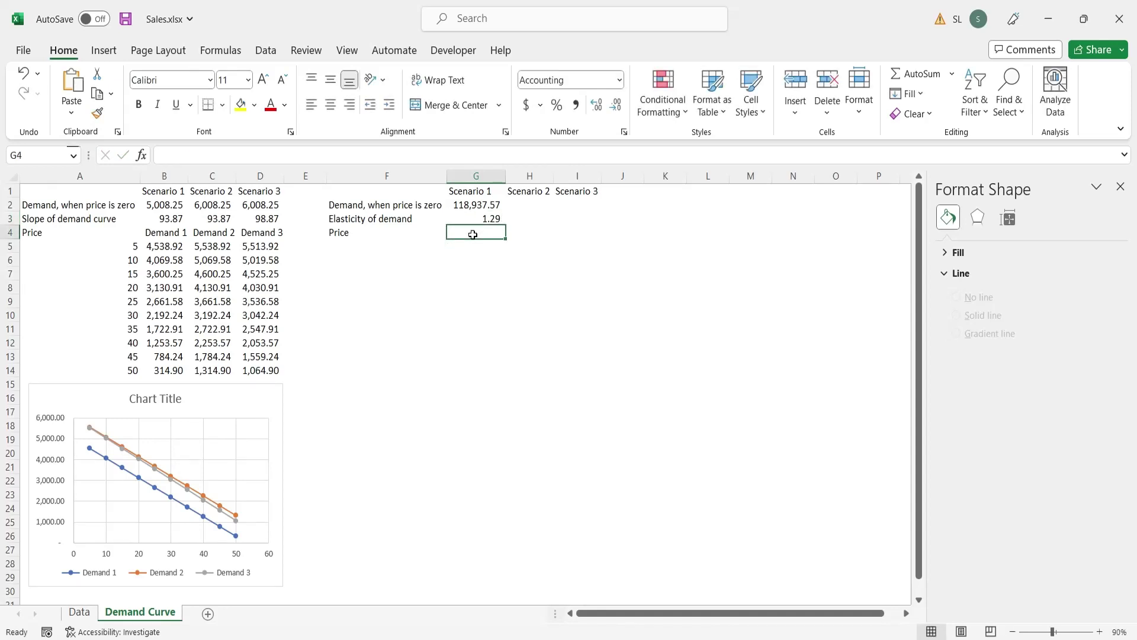
drag(161, 234, 244, 234)
drag(86, 234, 252, 234)
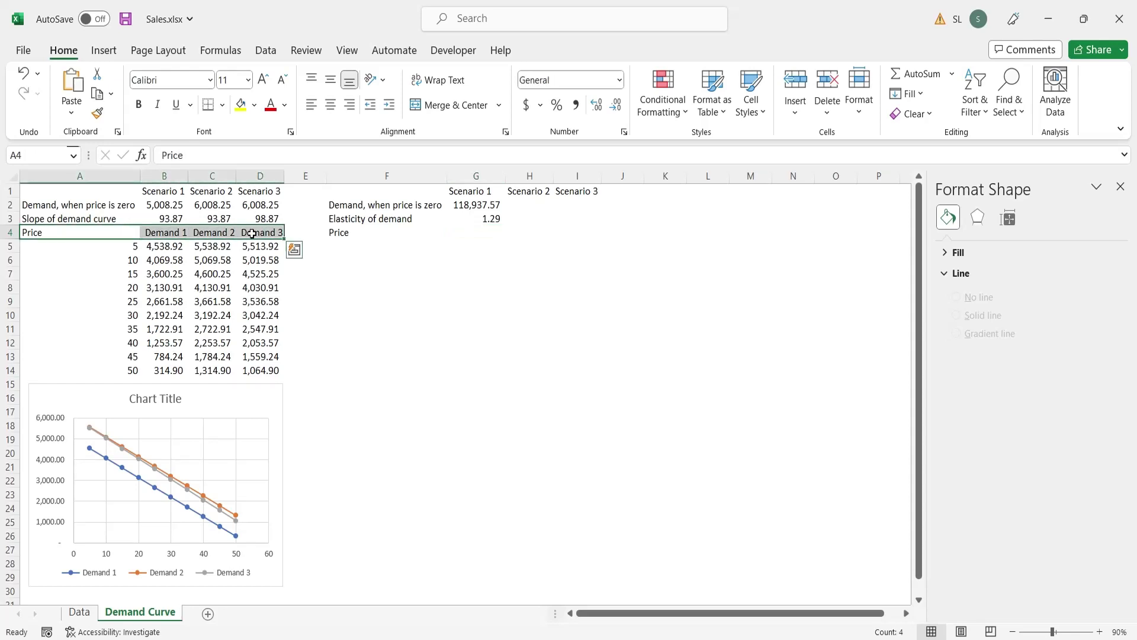
key(ctrl+b)
key(ctrl+c)
click(335, 233)
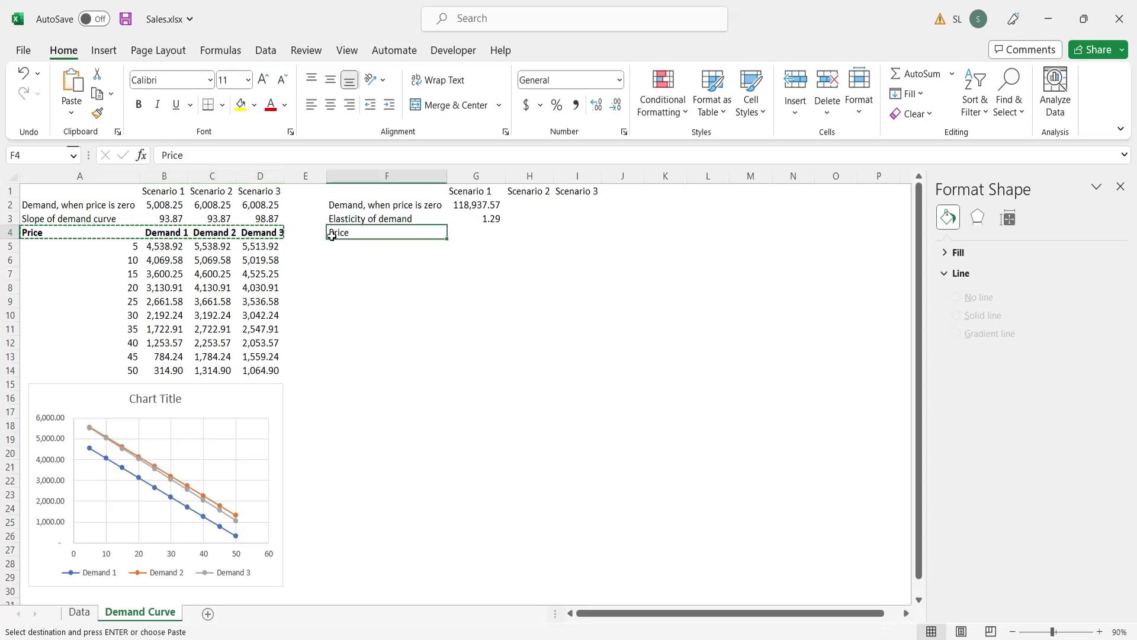
key(ctrl+v)
click(454, 254)
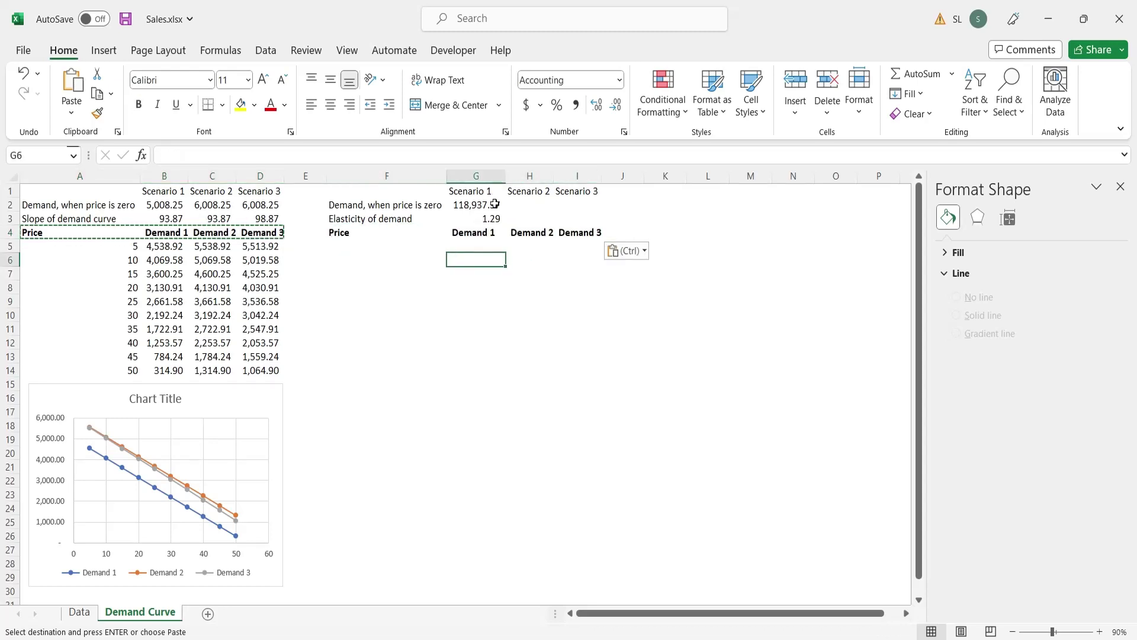
click(469, 244)
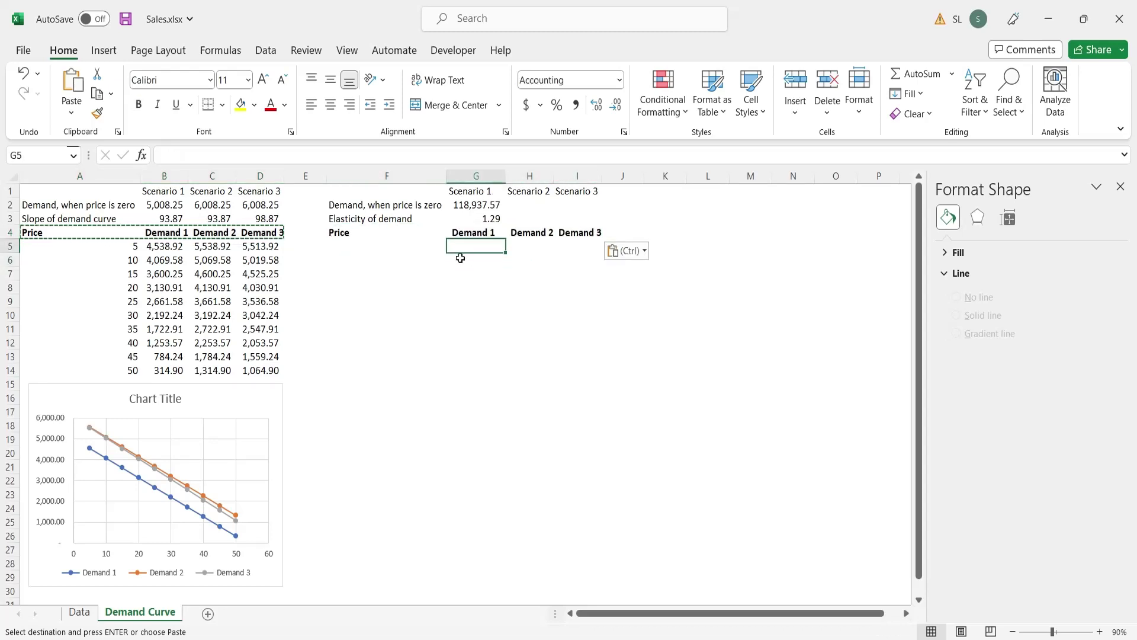
- Copy the prices 5 to 50 from A5:A14 to F5:F14
drag(131, 242, 119, 372)
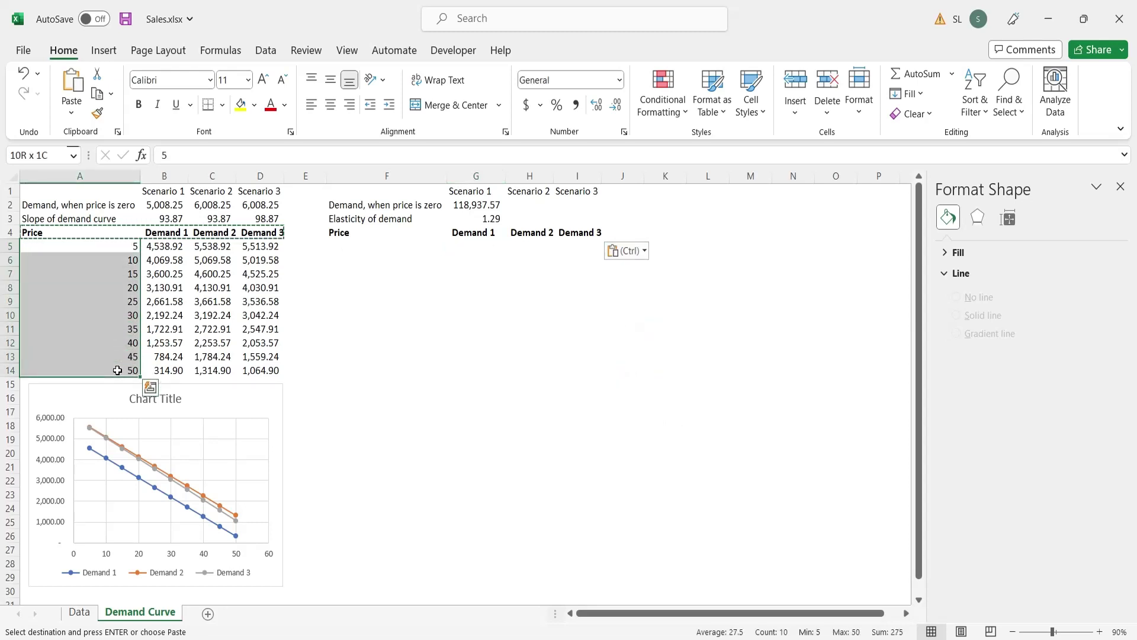
key(ctrl+c)
click(379, 246)
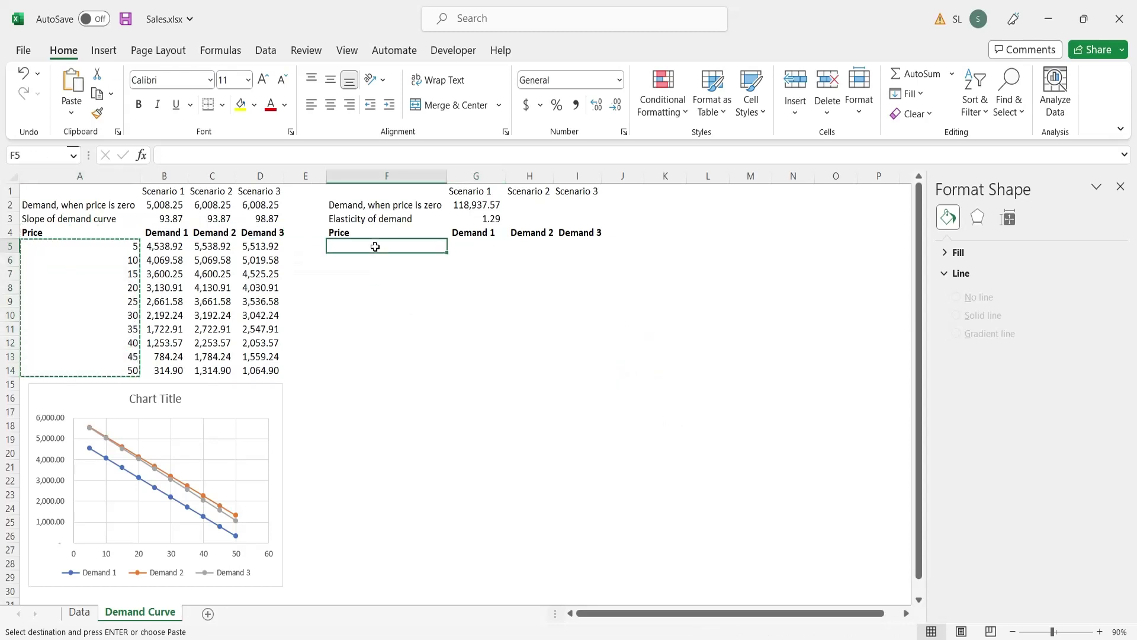
key(ctrl+v)
click(460, 291)
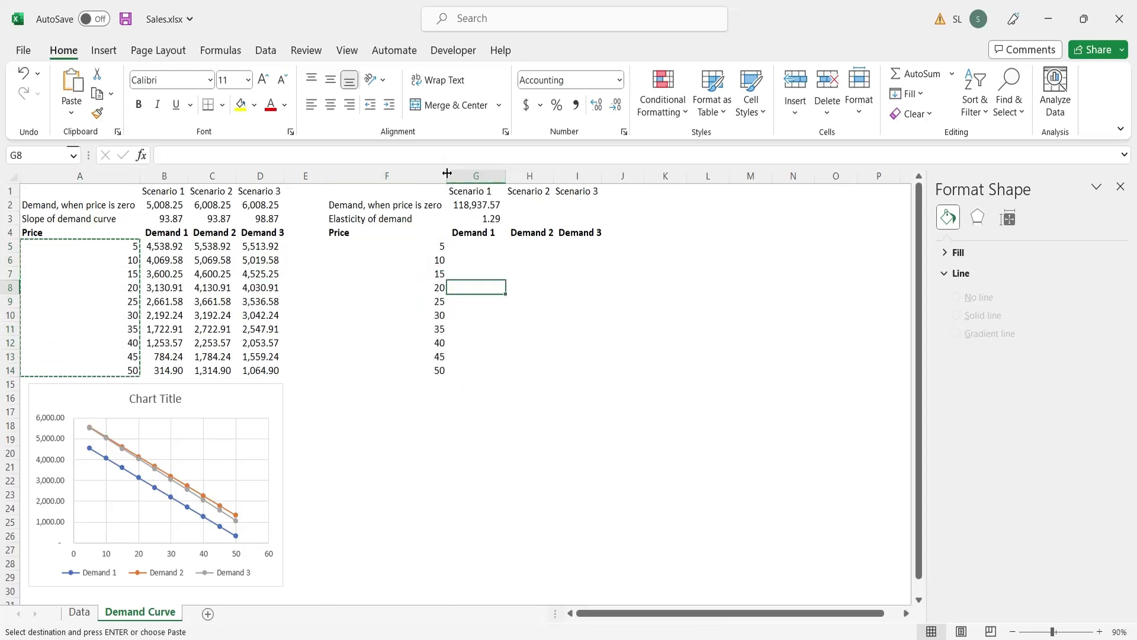
- Enter the demand formula =G$2*$F5^-G$3 in G5 and fill it across and down through I14
click(487, 258)
click(489, 245)
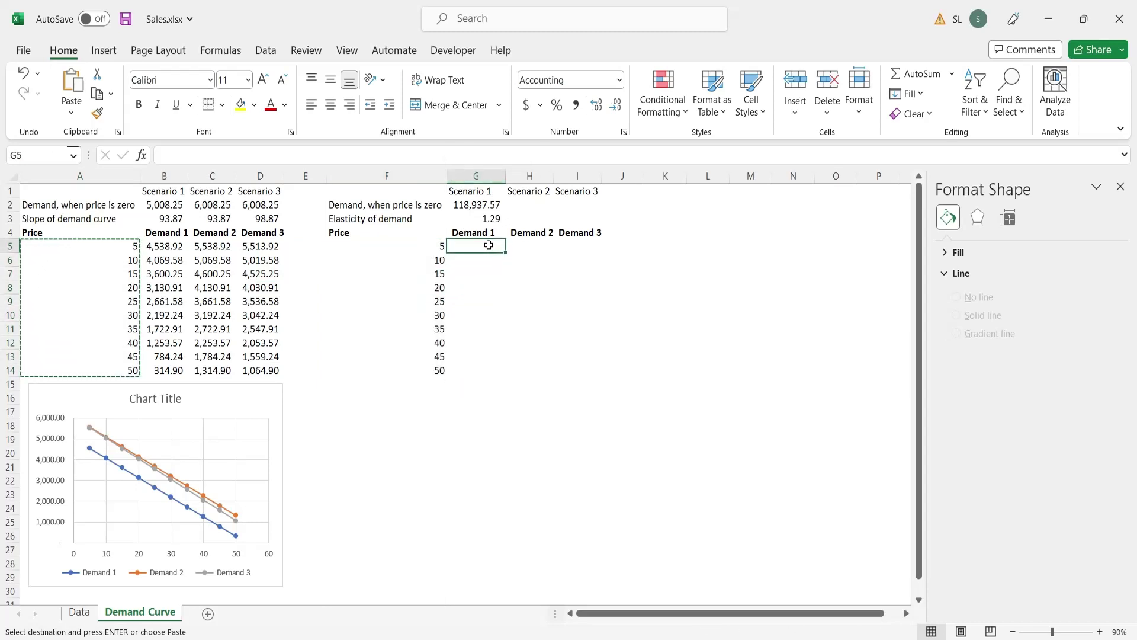
text(+)
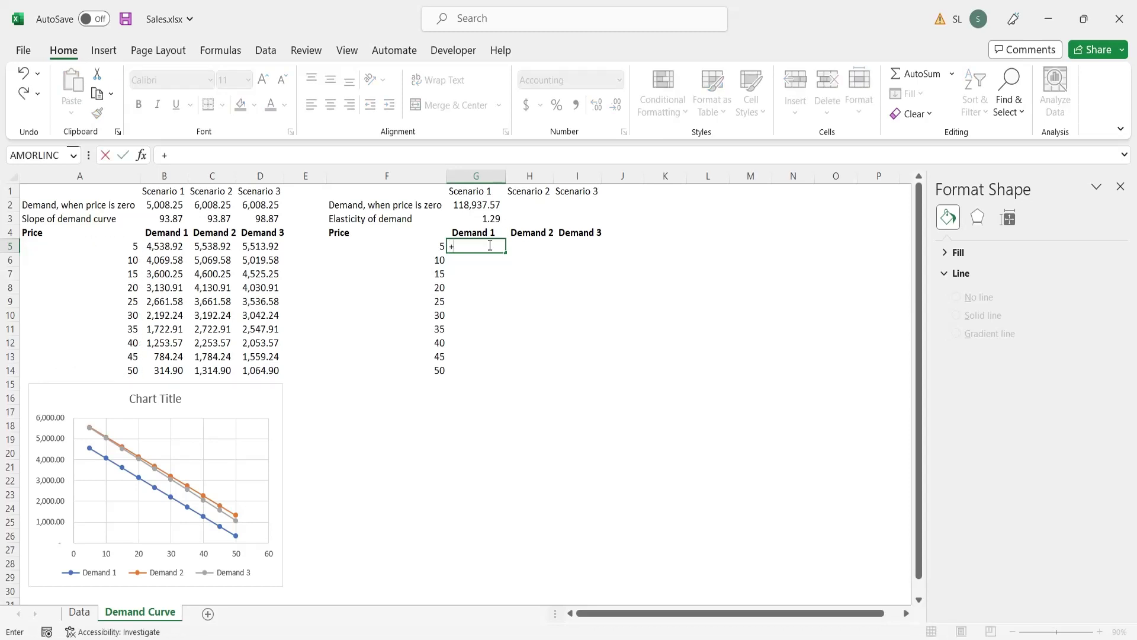
key(BackSpace)
text(=)
click(482, 205)
click(174, 156)
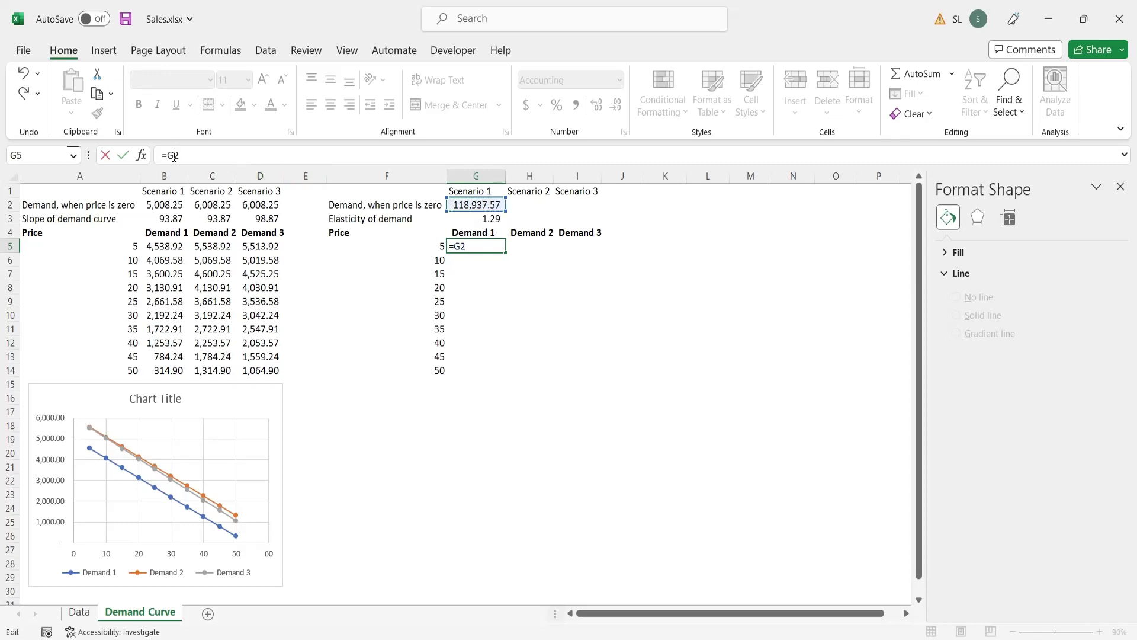
text($2*)
click(407, 245)
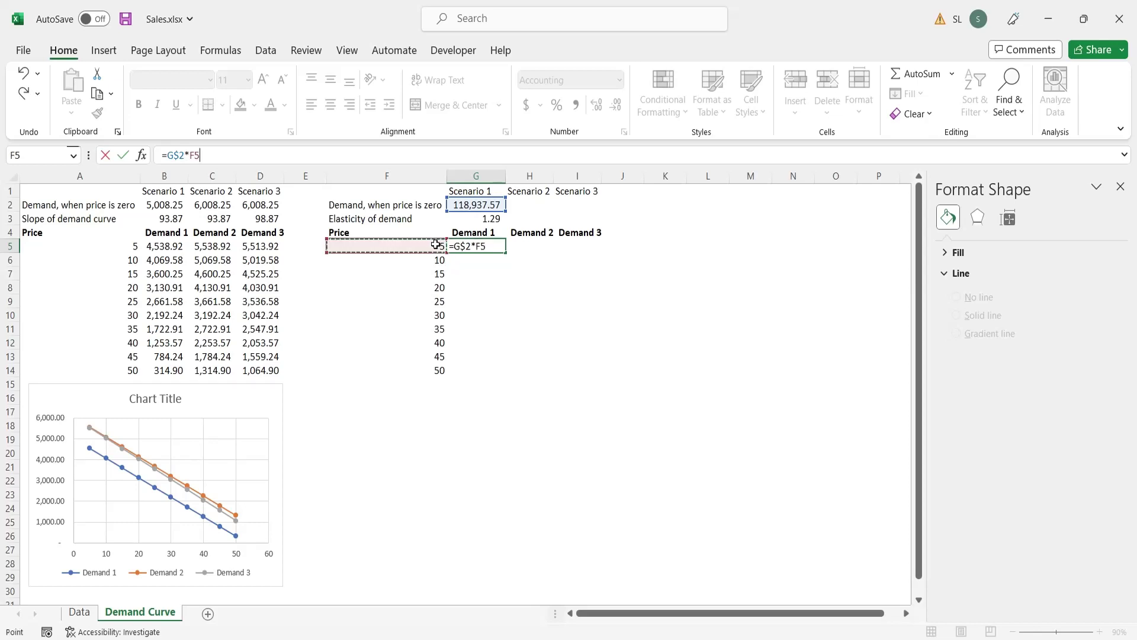
click(190, 155)
key(F4)
key(F4)
key(F4)
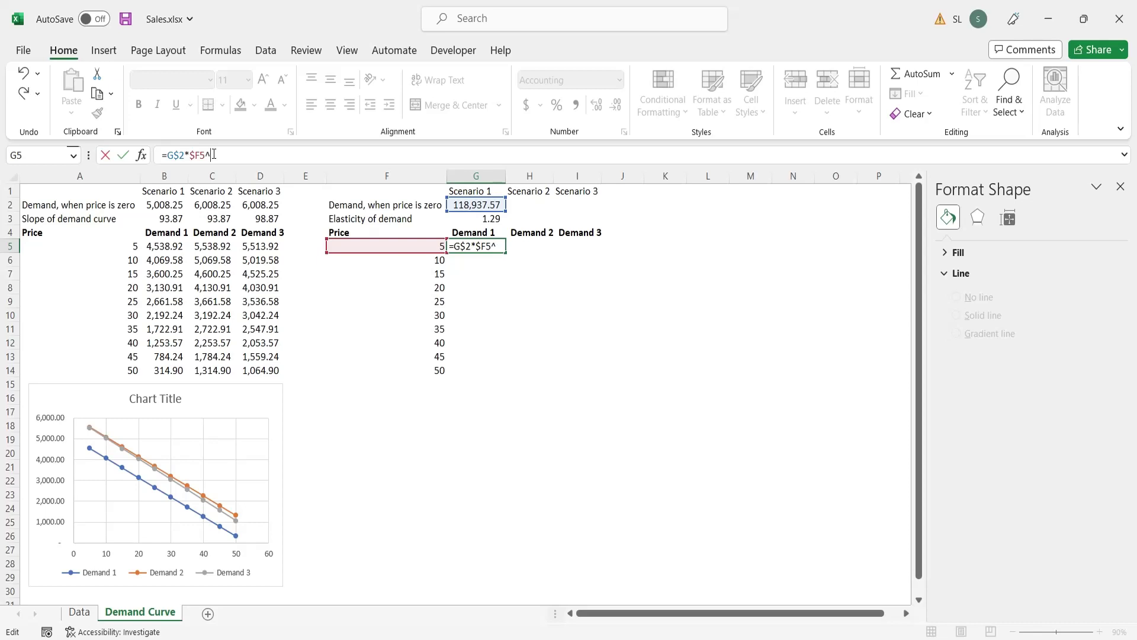
text(^-)
click(468, 221)
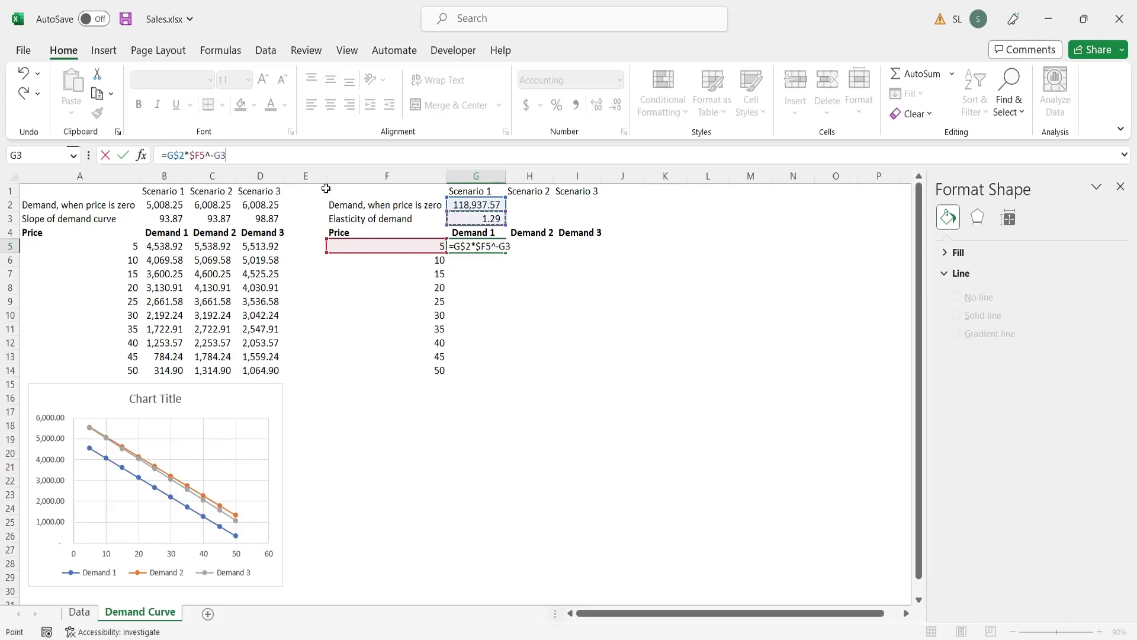
click(220, 155)
text($)
key(Return)
click(474, 247)
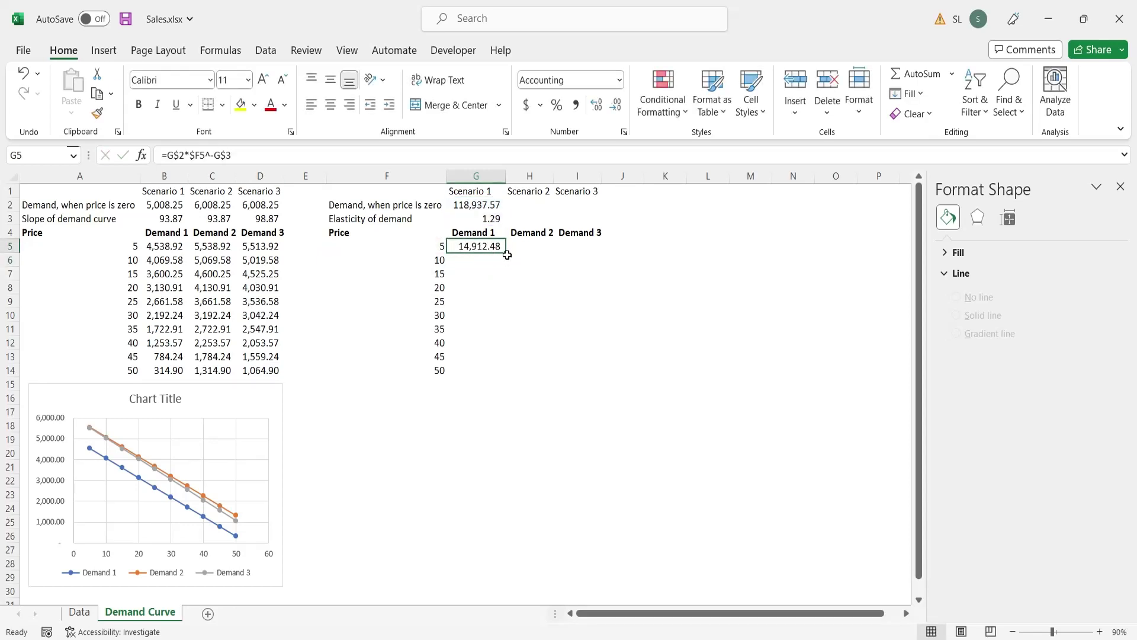
drag(507, 254, 602, 379)
- Copy the Scenario 1 parameters in G2:G3 to H2:H3 and autofit column H
click(497, 207)
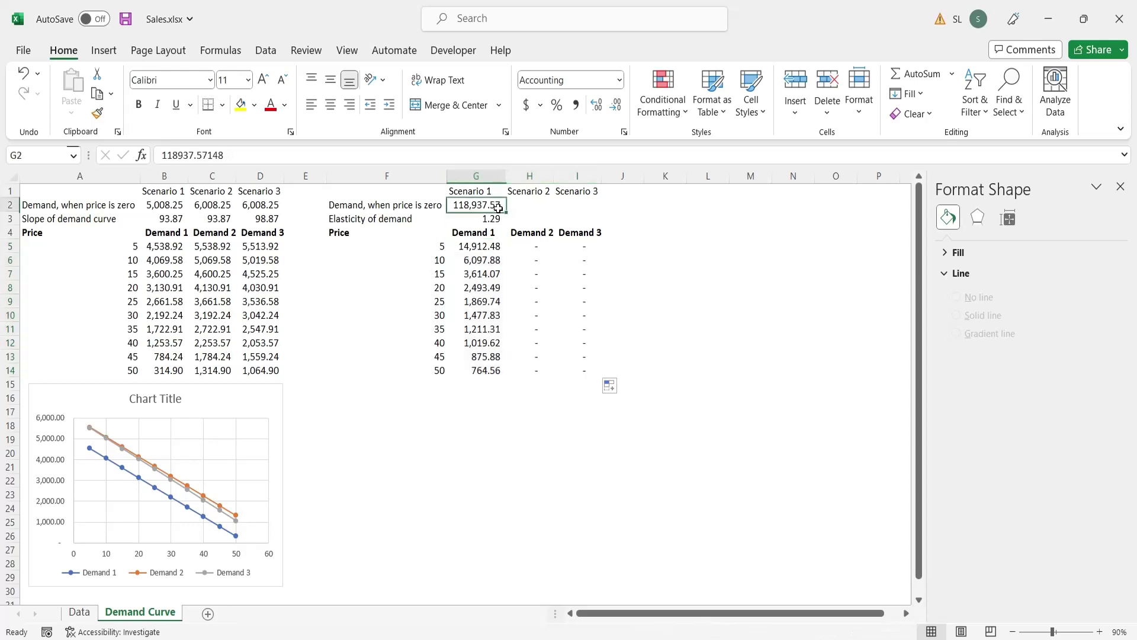
drag(497, 207, 498, 221)
key(ctrl+c)
click(526, 205)
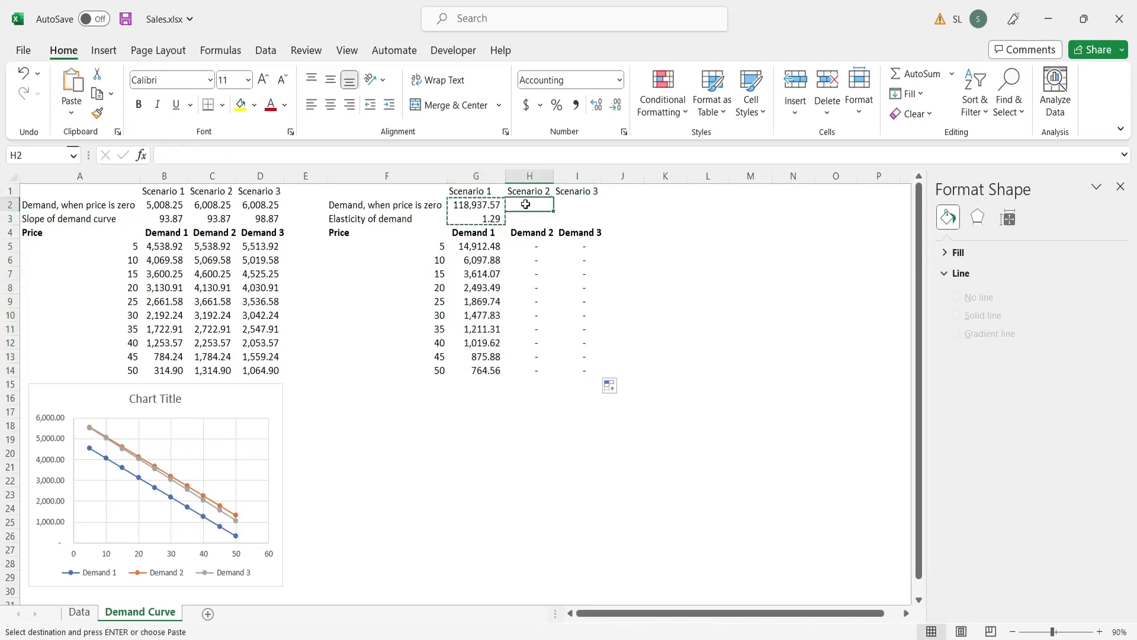
key(ctrl+v)
double_click(554, 179)
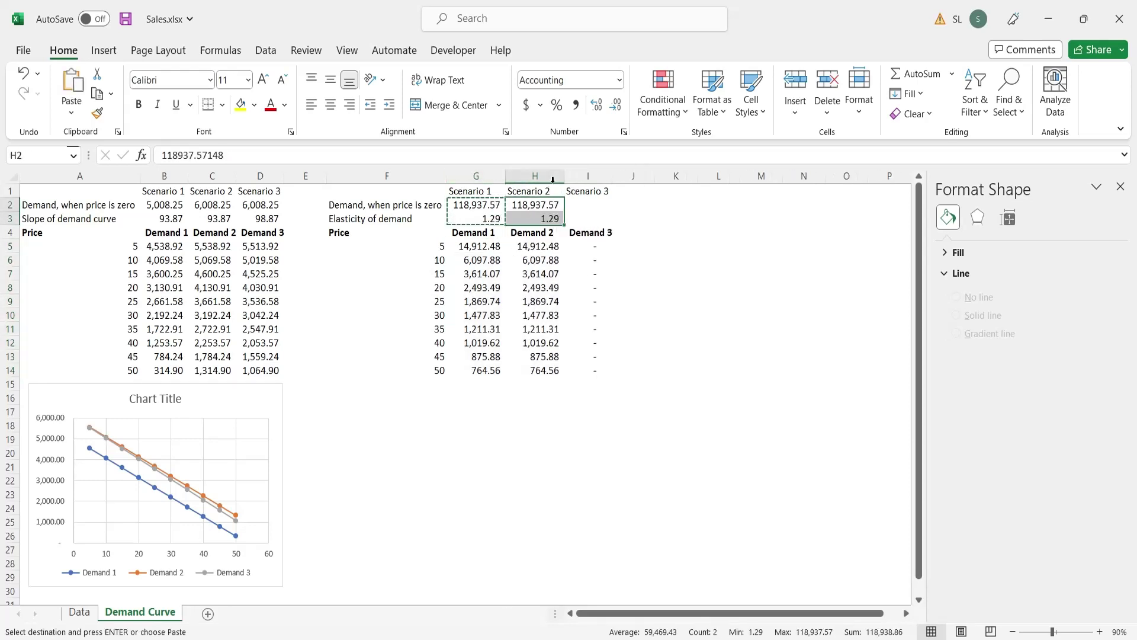
- Increase Scenario 2's demand at zero price in H2 by 5000, using +118937.57148+5000
click(535, 205)
click(281, 155)
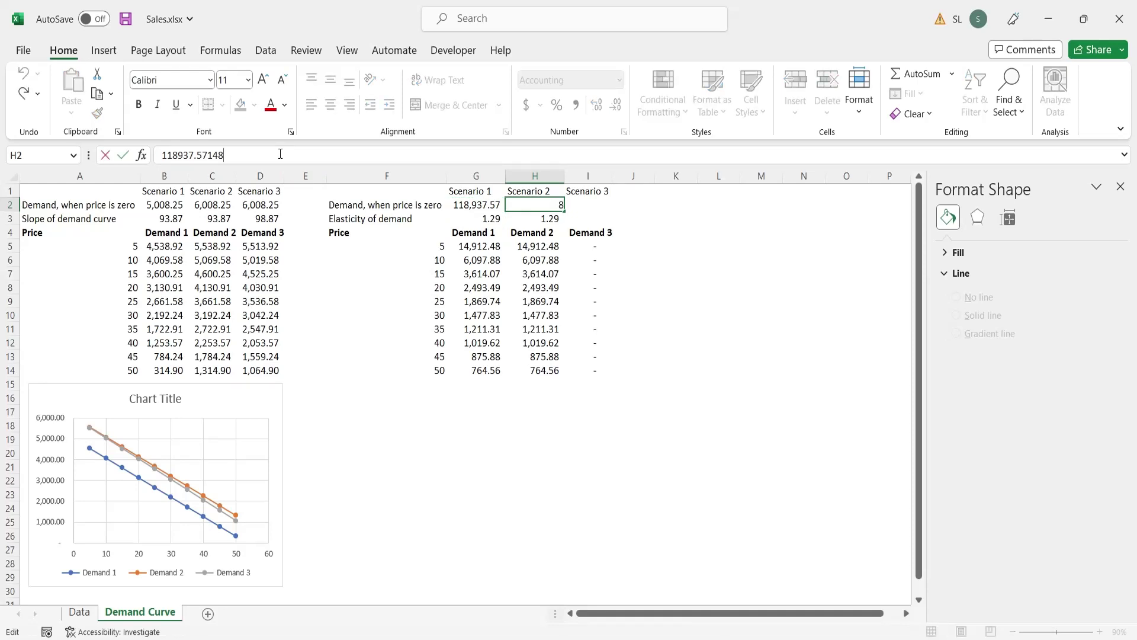
key(Home)
text(+)
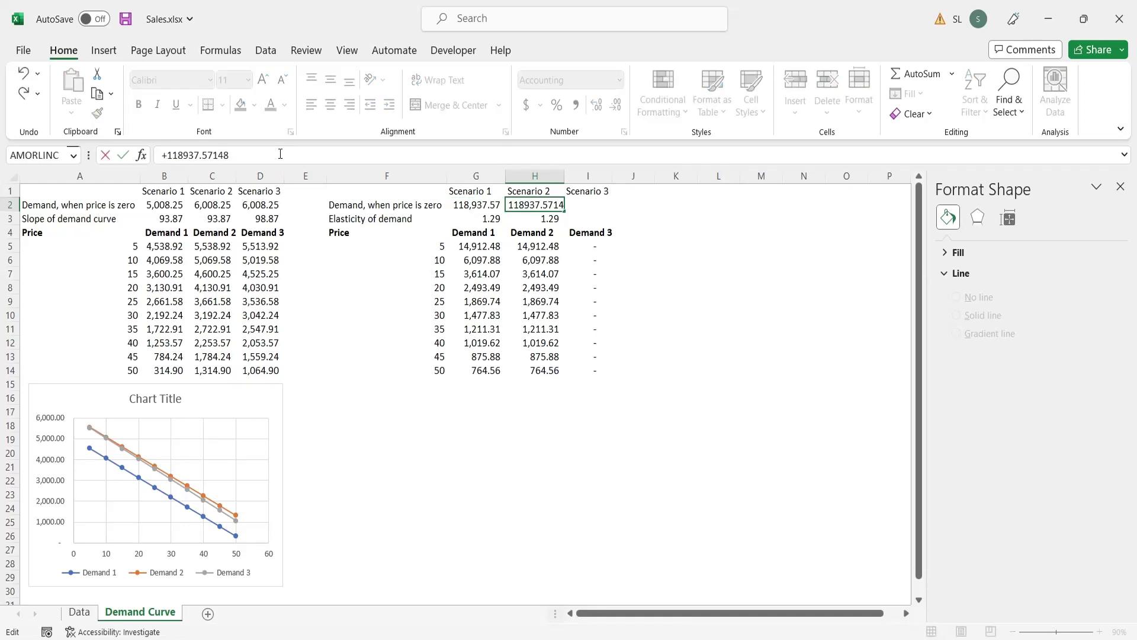
key(End)
text(+5000)
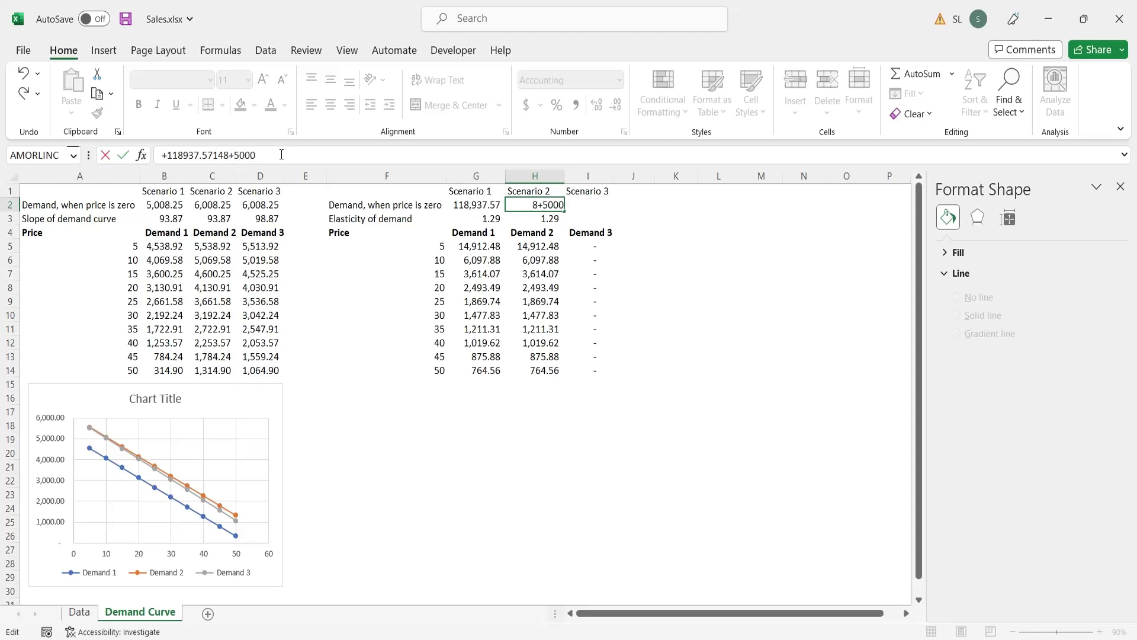
key(Tab)
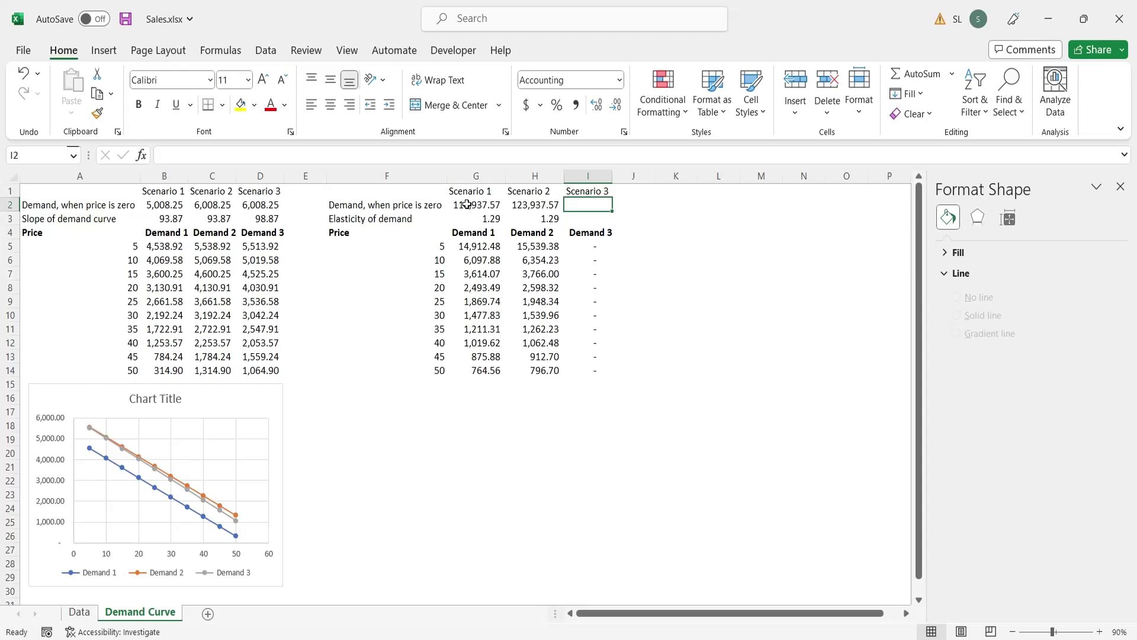
- Copy the Scenario 1 parameters in G2:G3 to I2:I3 and autofit column I
drag(479, 204, 491, 221)
key(ctrl+c)
click(587, 205)
key(ctrl+v)
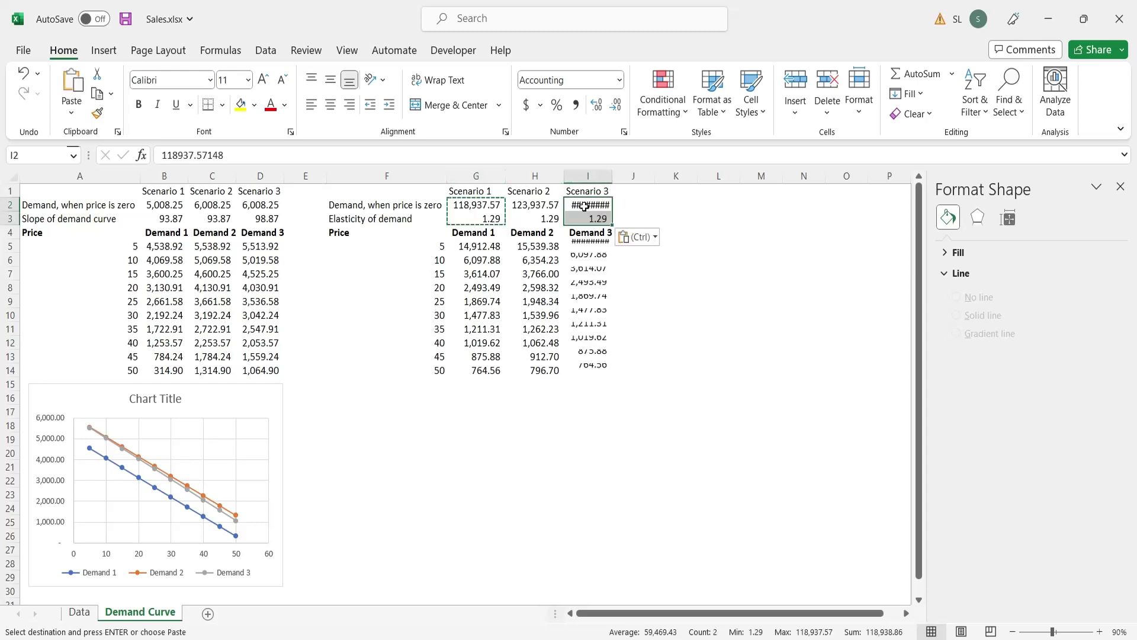
double_click(607, 183)
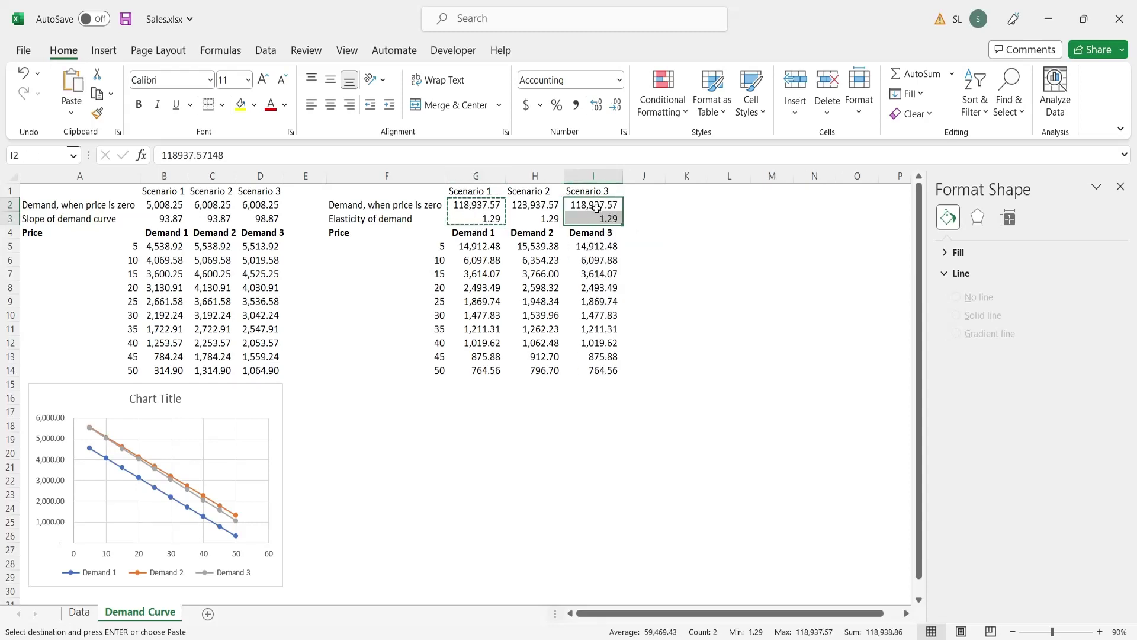
- Increase Scenario 3's elasticity of demand in I3 by 0.25, using +1.29014+.25
key(Down)
click(163, 155)
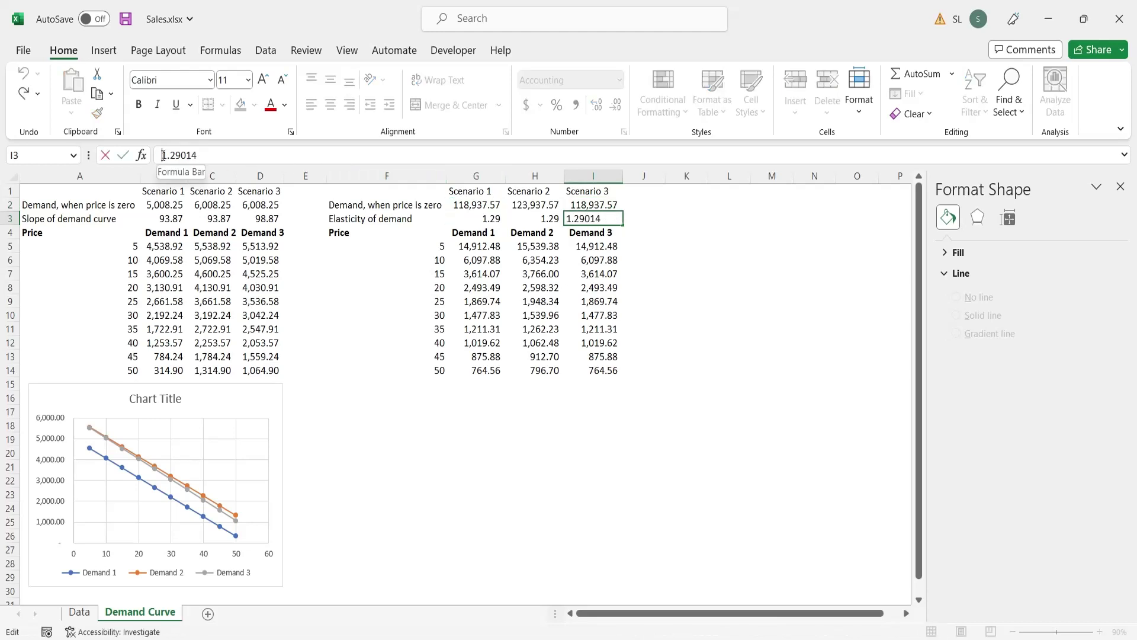
text(+)
click(231, 154)
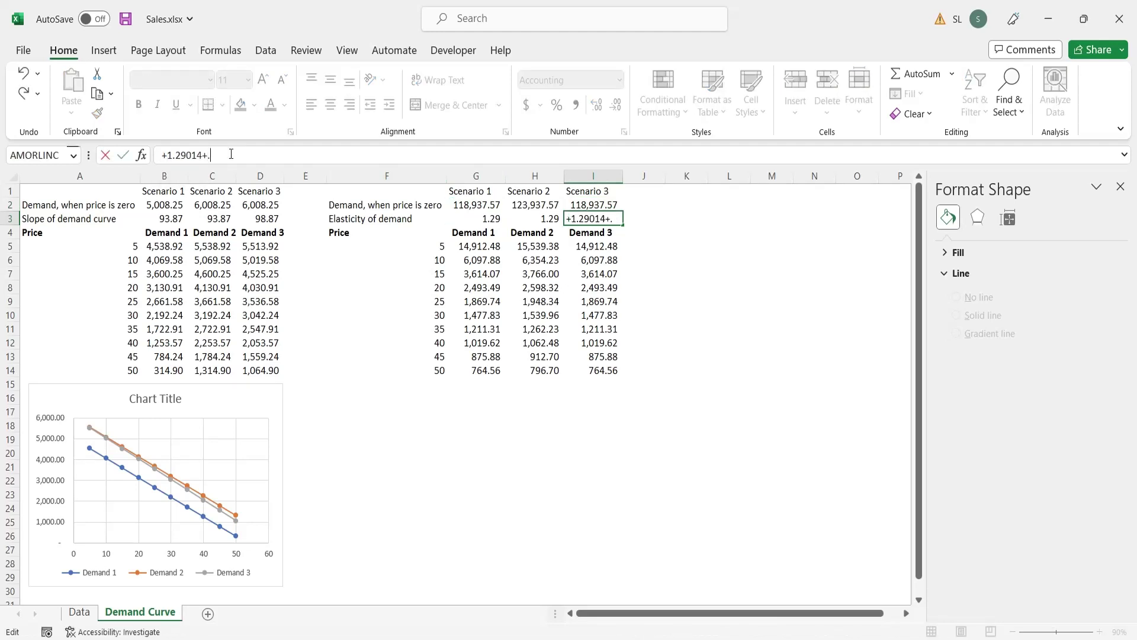
text(+.25)
key(Return)
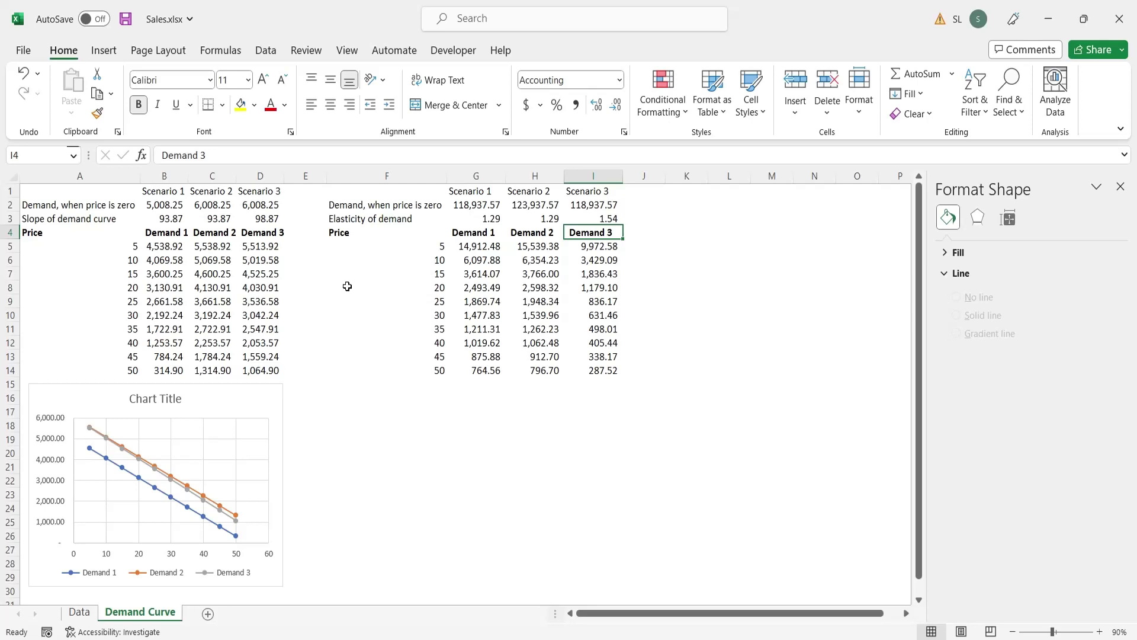
- Insert a scatter chart with smooth lines and markers from the non-linear price and demand table in F4:I14
drag(389, 237, 598, 370)
click(104, 50)
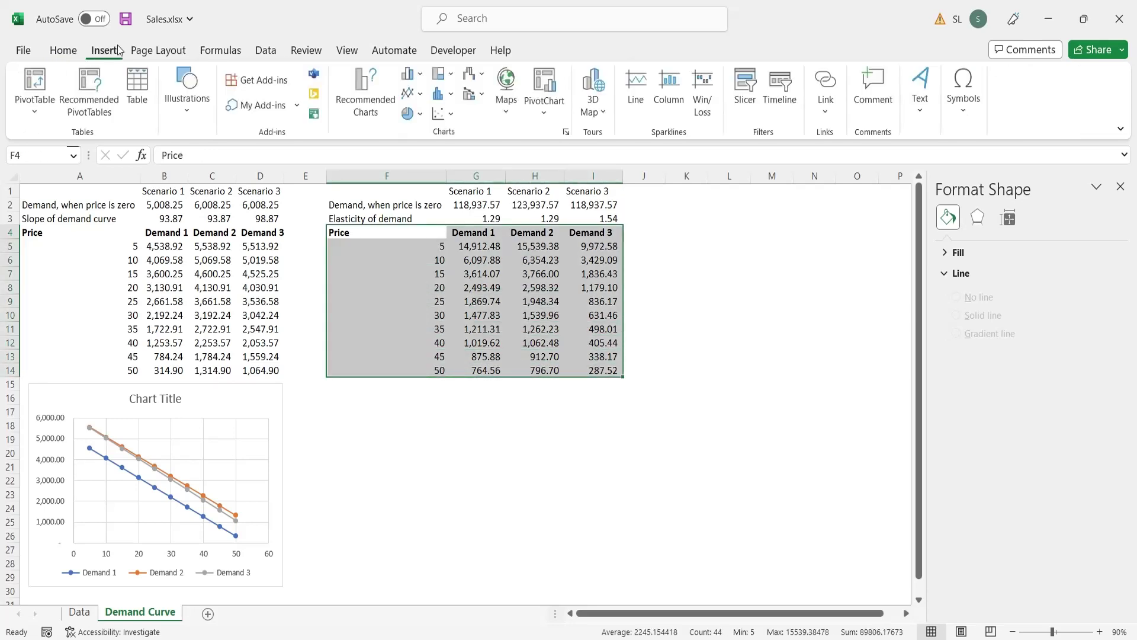
click(444, 114)
click(494, 170)
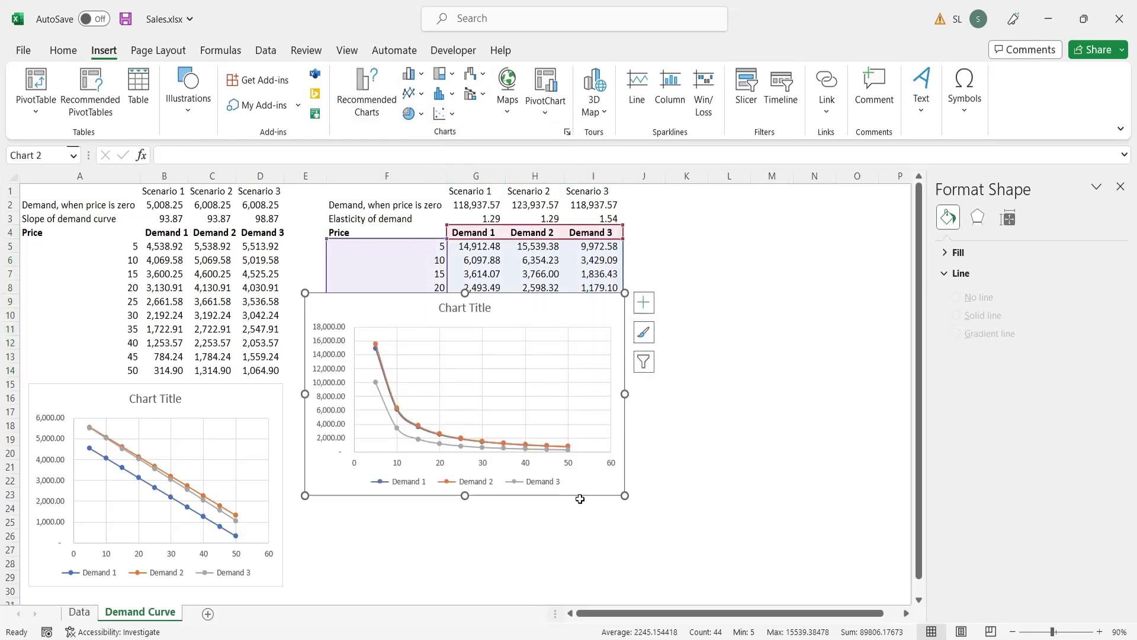
- Move the non-linear demand chart directly below its table and narrow it to fit the width of columns F to I
drag(580, 496, 602, 584)
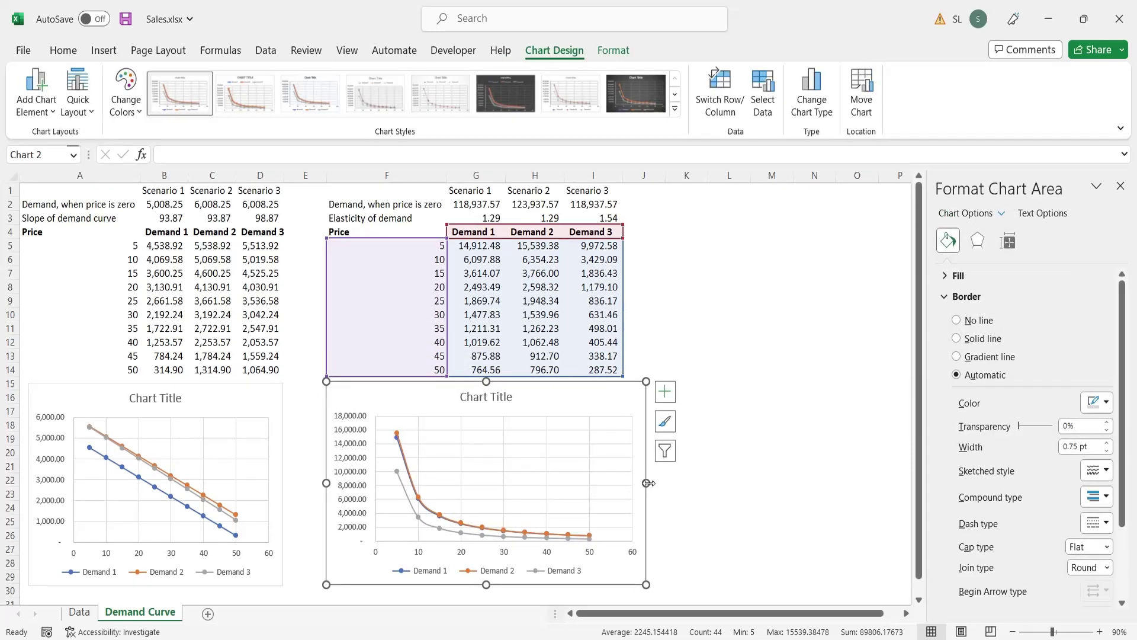
drag(629, 484, 622, 485)
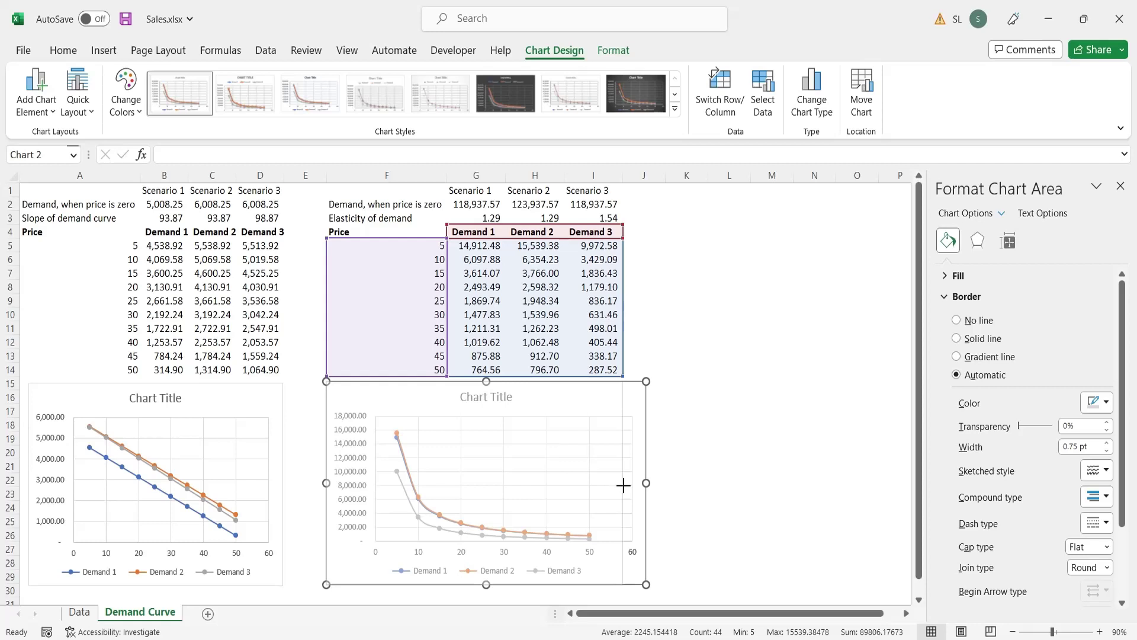
click(682, 466)
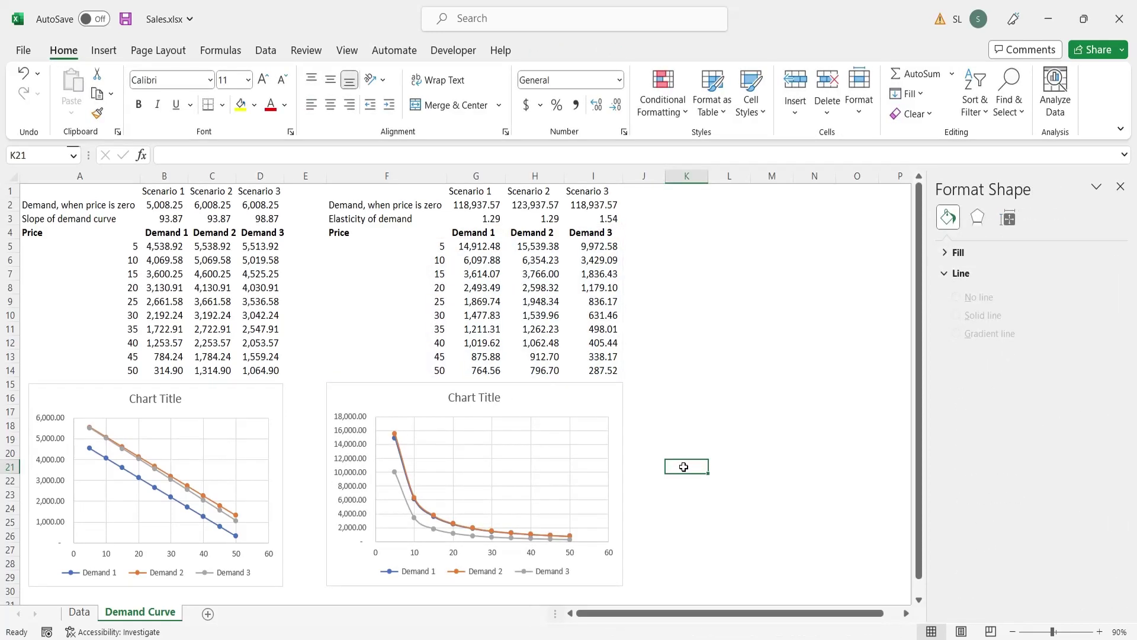
click(570, 400)
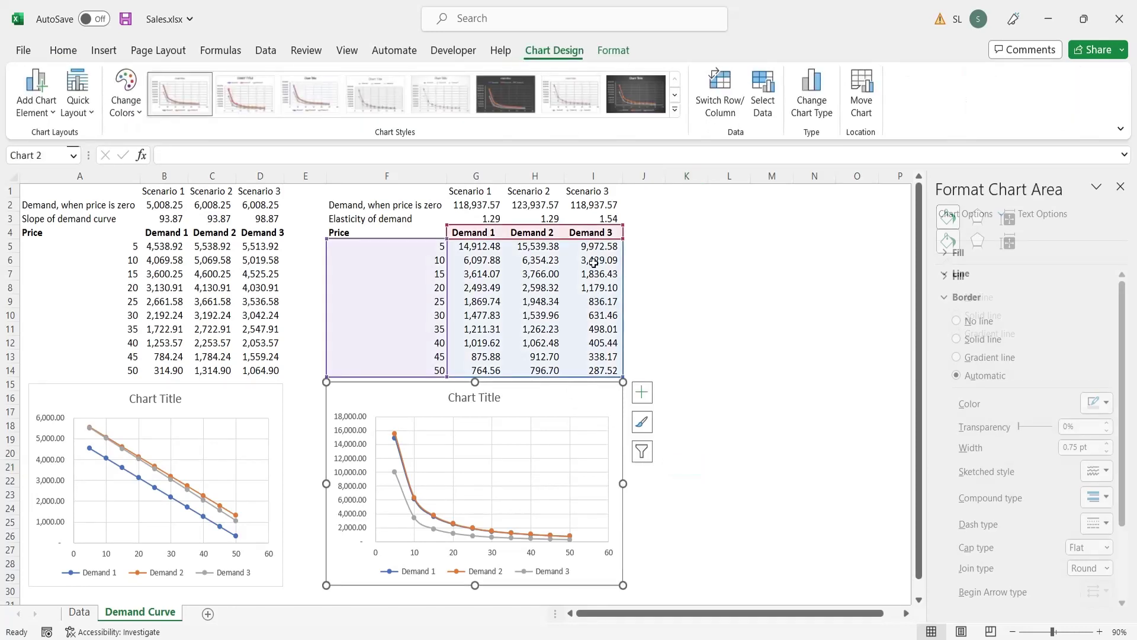
- Try increasing Scenario 3's elasticity of demand in I3 by 1, using =1.29014+1, and undo that change
click(604, 219)
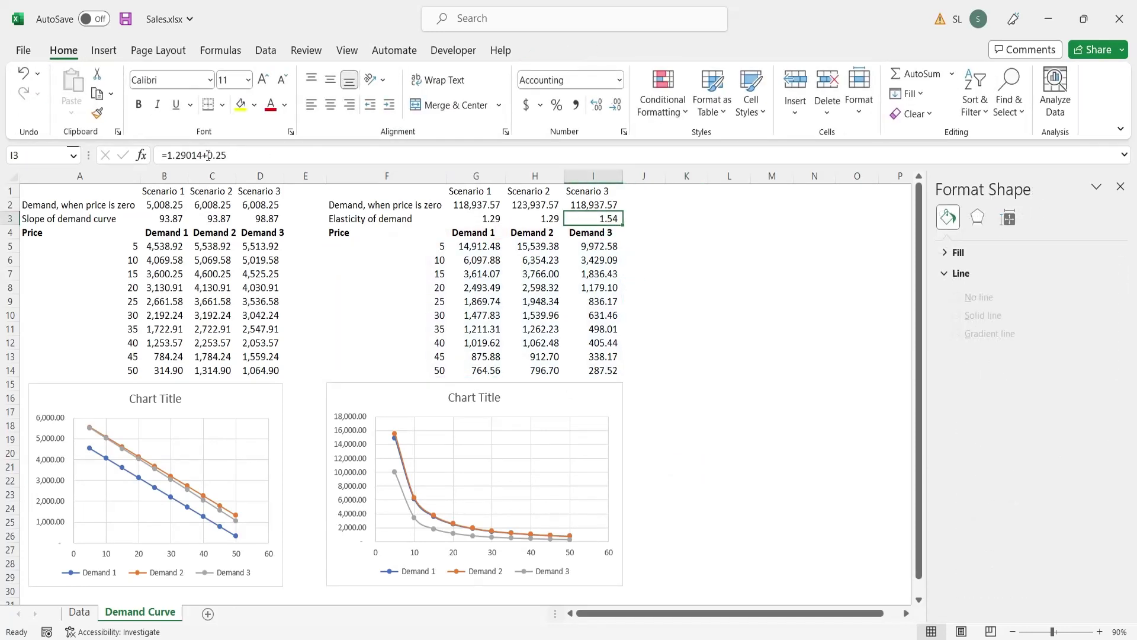
drag(208, 155, 234, 155)
text(1)
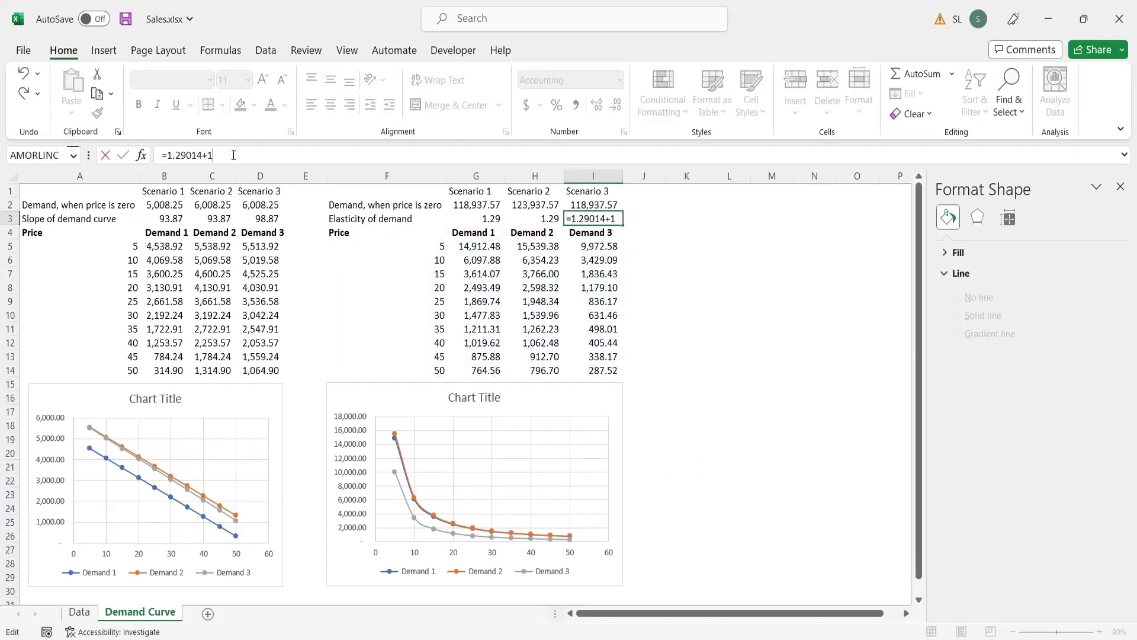
key(Return)
key(ctrl+z)
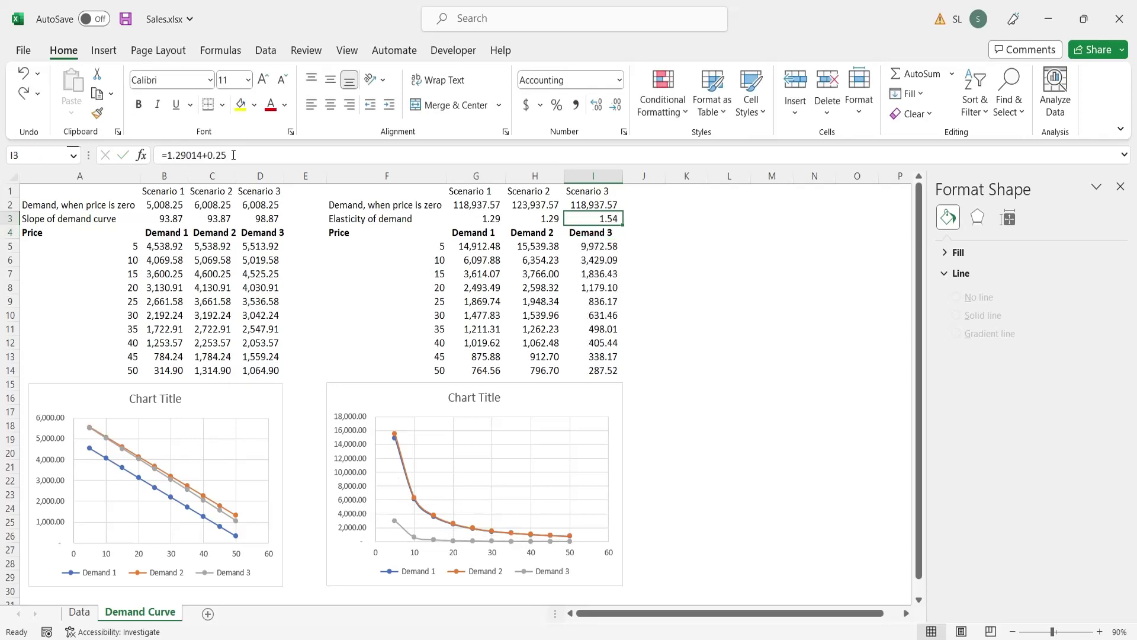
- Raise Scenario 2's demand increase in H2 to 50000, using =118937.57148+50000
click(521, 206)
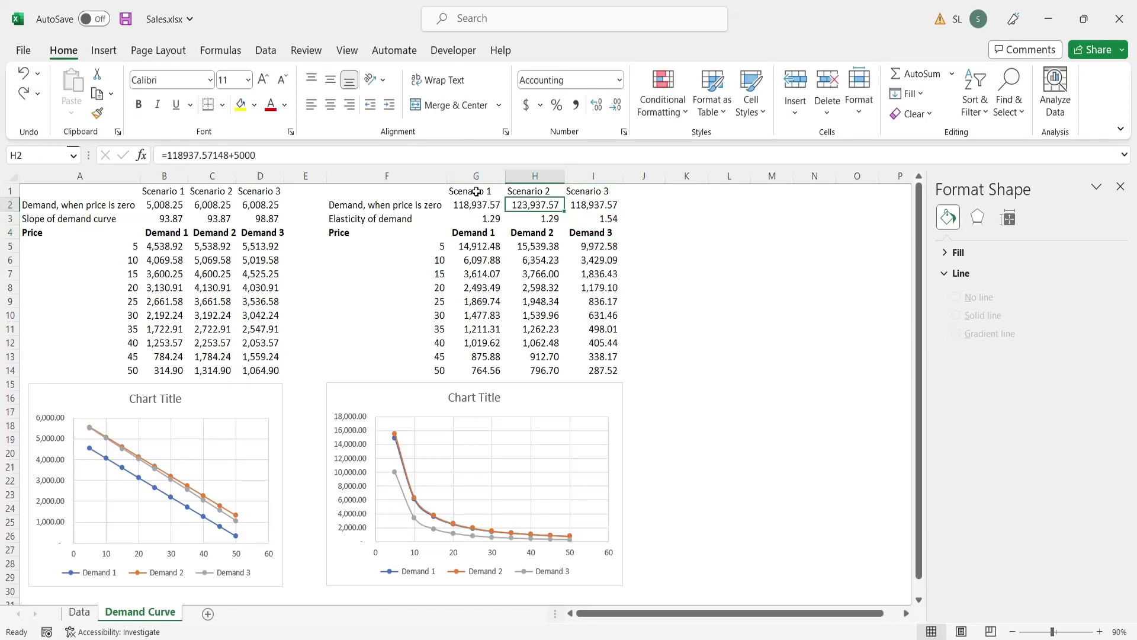
click(259, 158)
text(0)
key(Return)
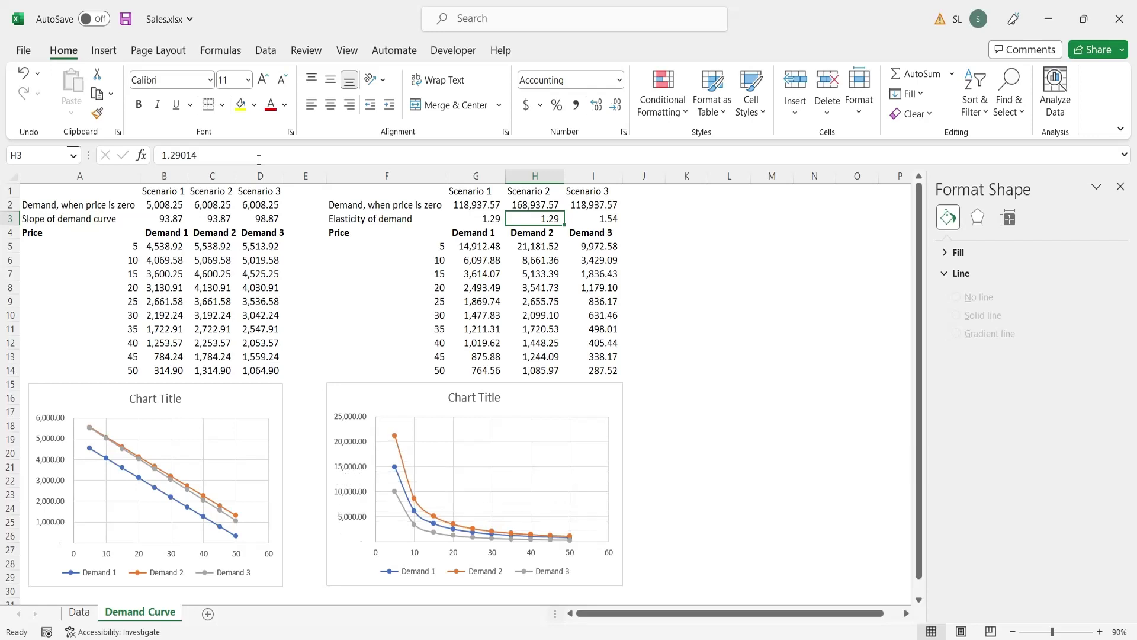
click(602, 388)
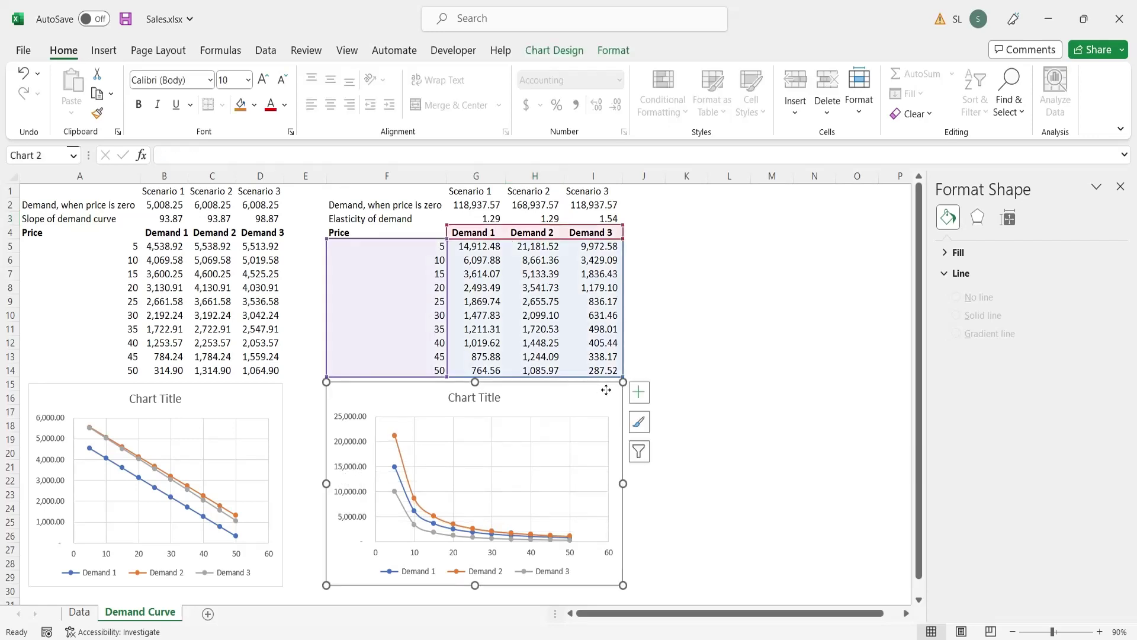
click(672, 385)
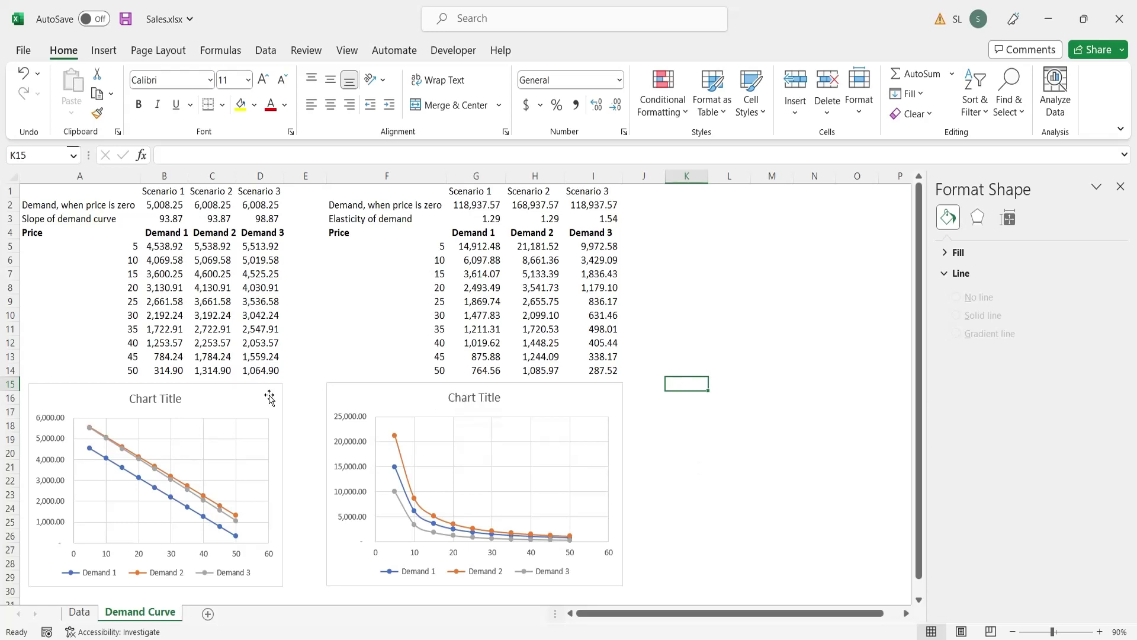
- Title the linear demand chart "Demand Curve (Linear)"
click(168, 399)
double_click(148, 400)
click(150, 402)
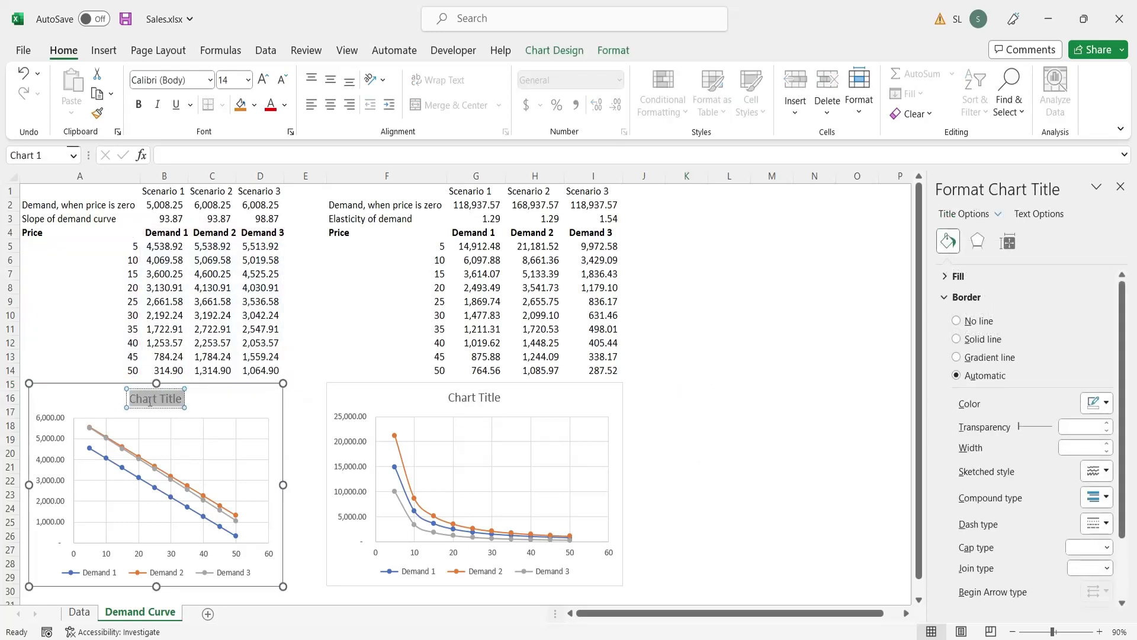
text(De)
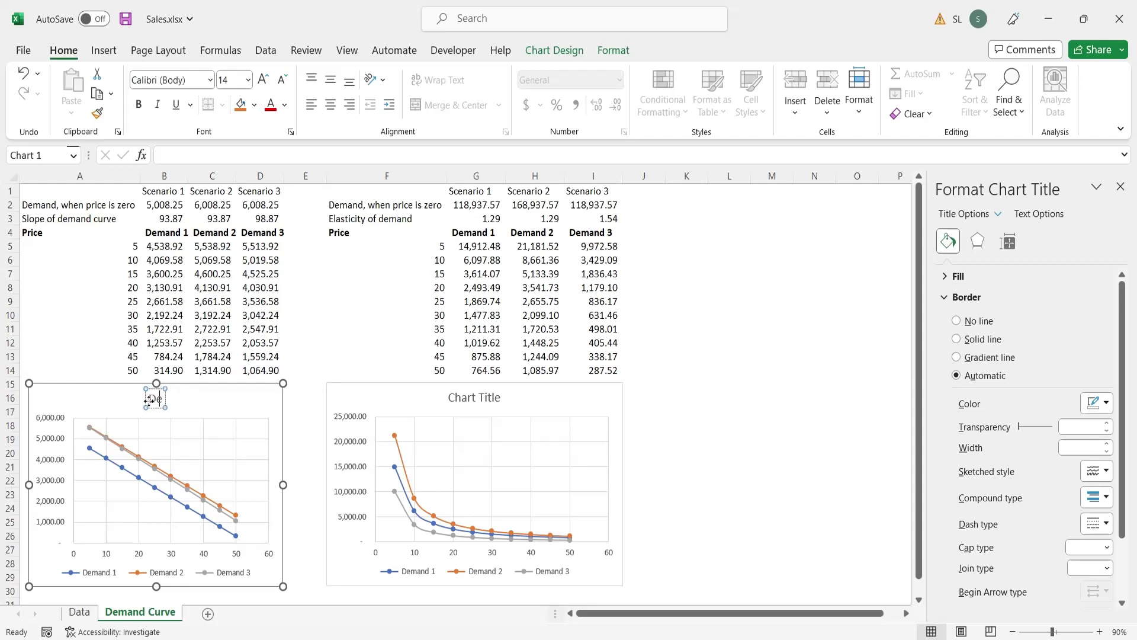
text(mand Cur)
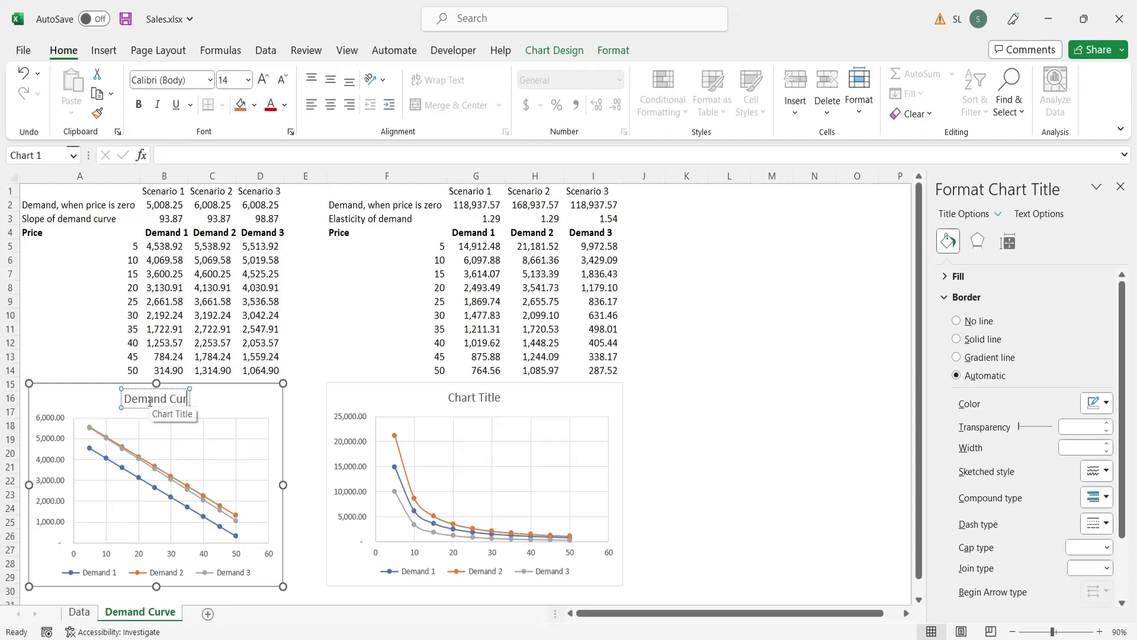
text(ve (L)
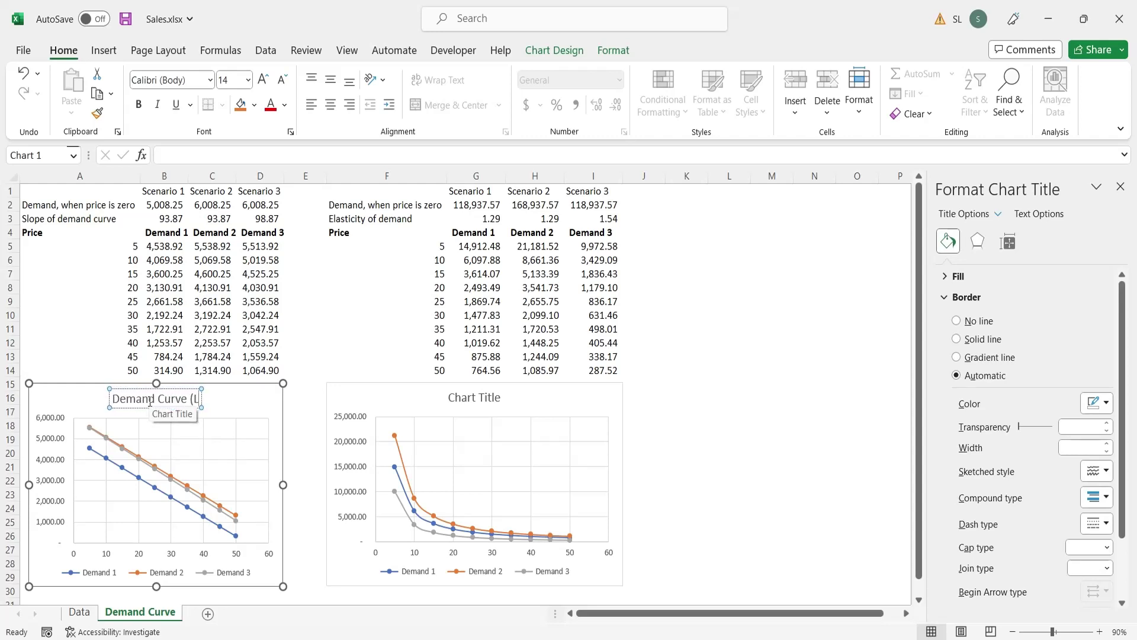
text(inear))
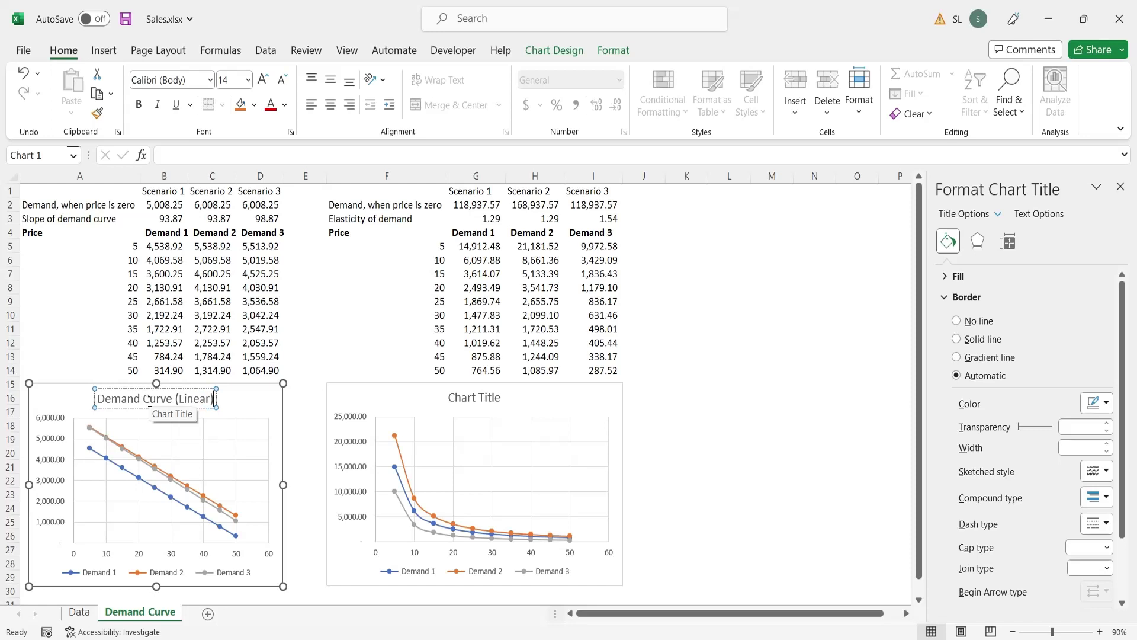
- Copy the linear chart's title to the non-linear chart and edit it to "Demand Curve (Non-Linear)"
key(ctrl+a)
key(ctrl+c)
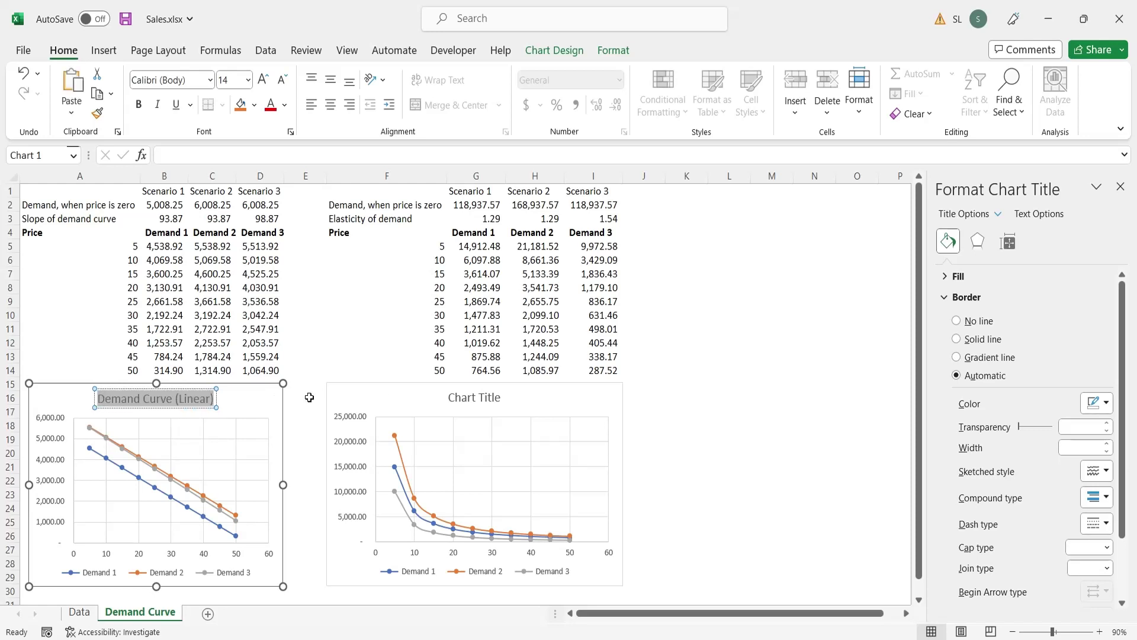
click(481, 401)
click(481, 401)
key(ctrl+a)
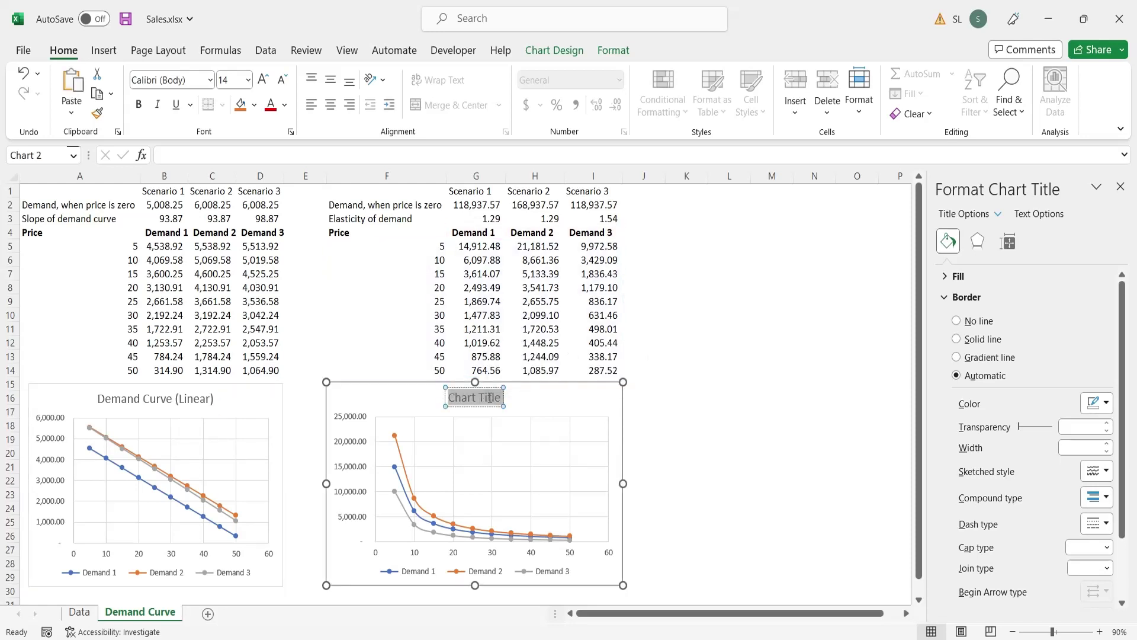
key(ctrl+v)
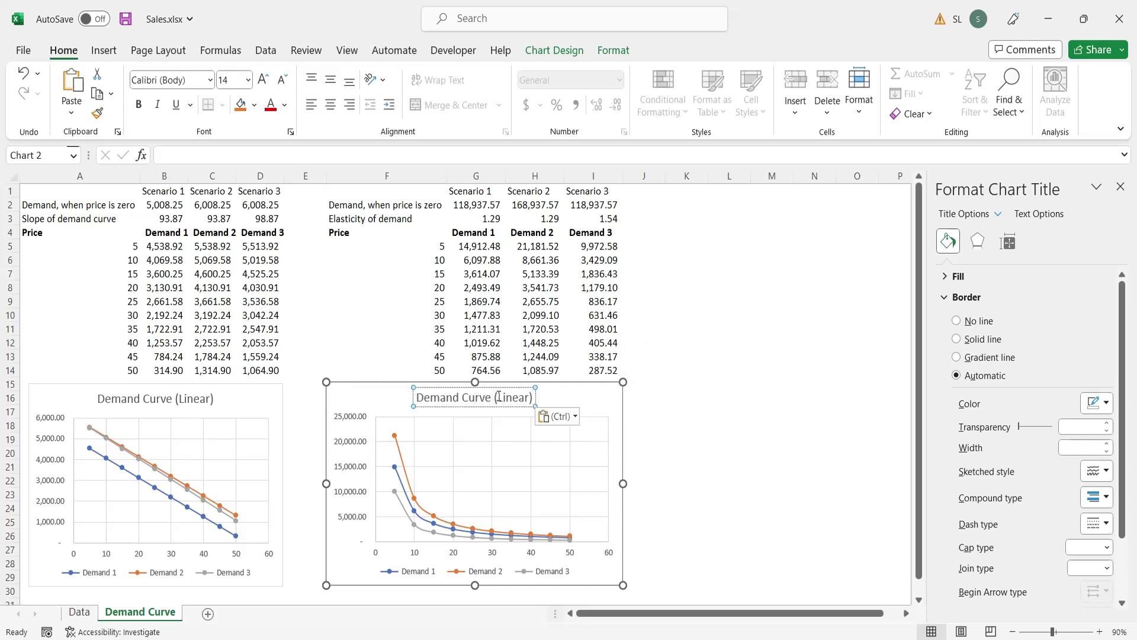
click(499, 396)
text(Non-)
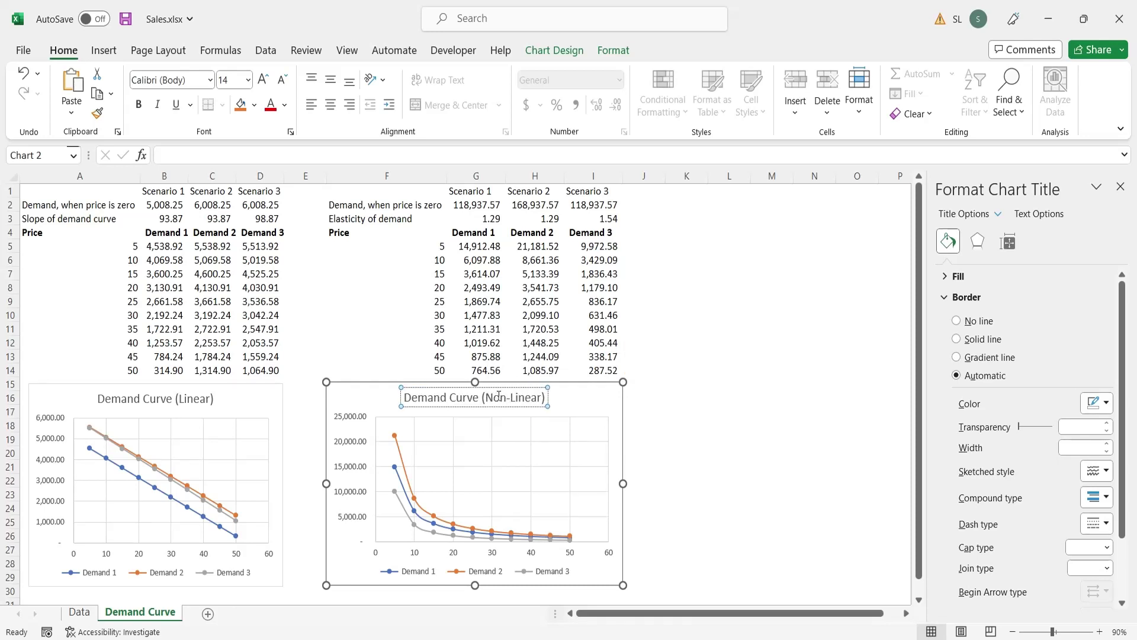
click(674, 350)
click(765, 342)
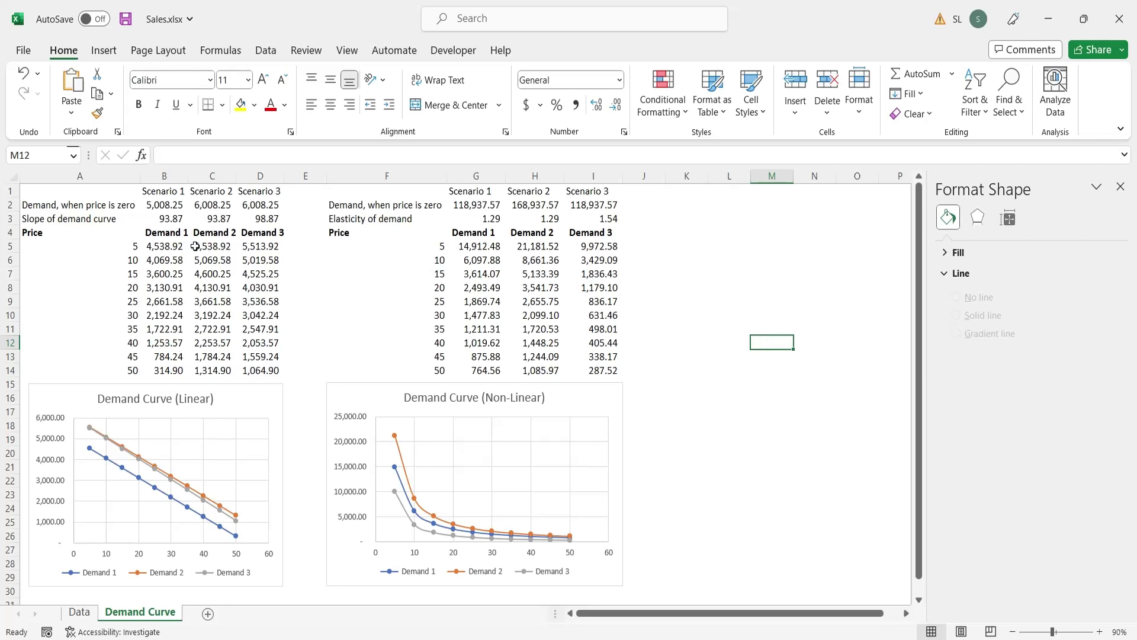
- Format the scenario header row A1:I1 in bold with a black fill and white font
drag(101, 191, 596, 180)
key(ctrl+b)
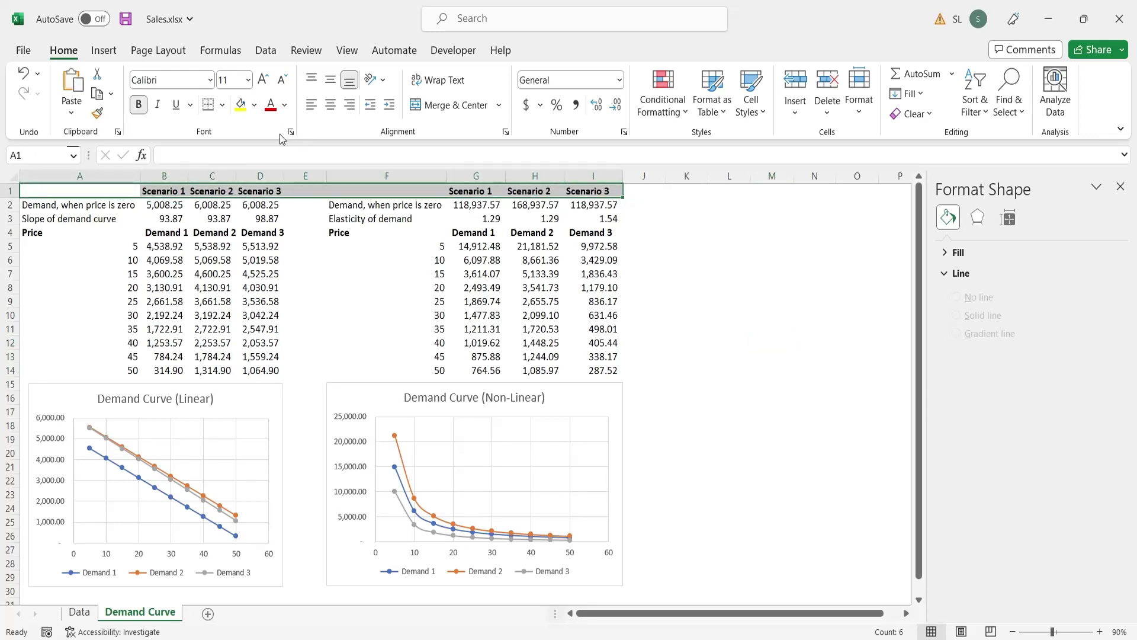
click(254, 106)
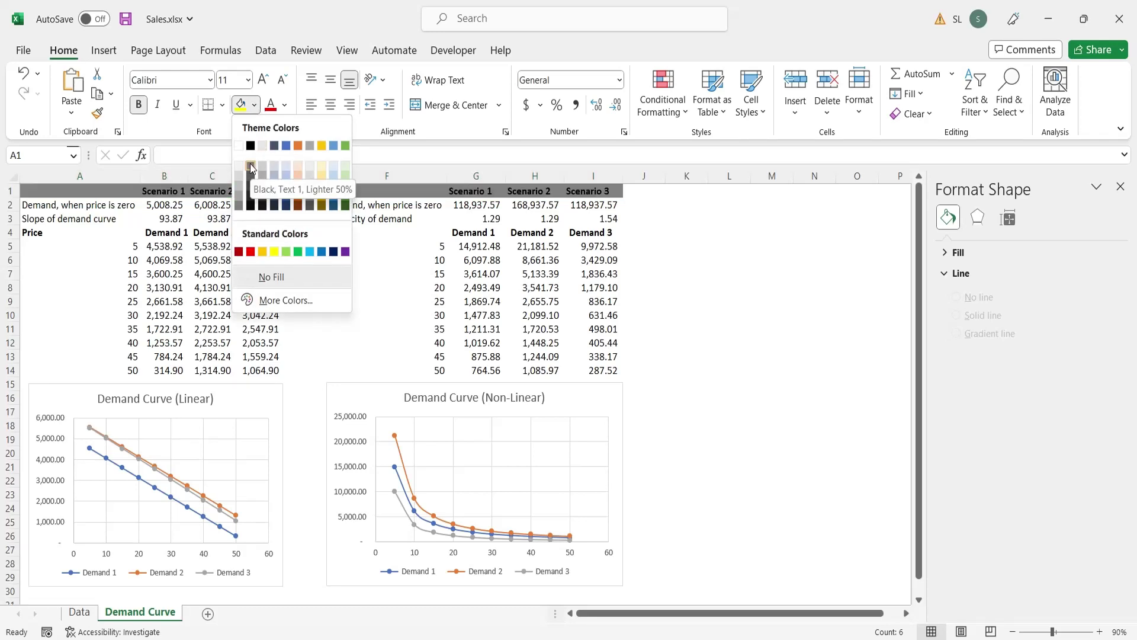
click(251, 204)
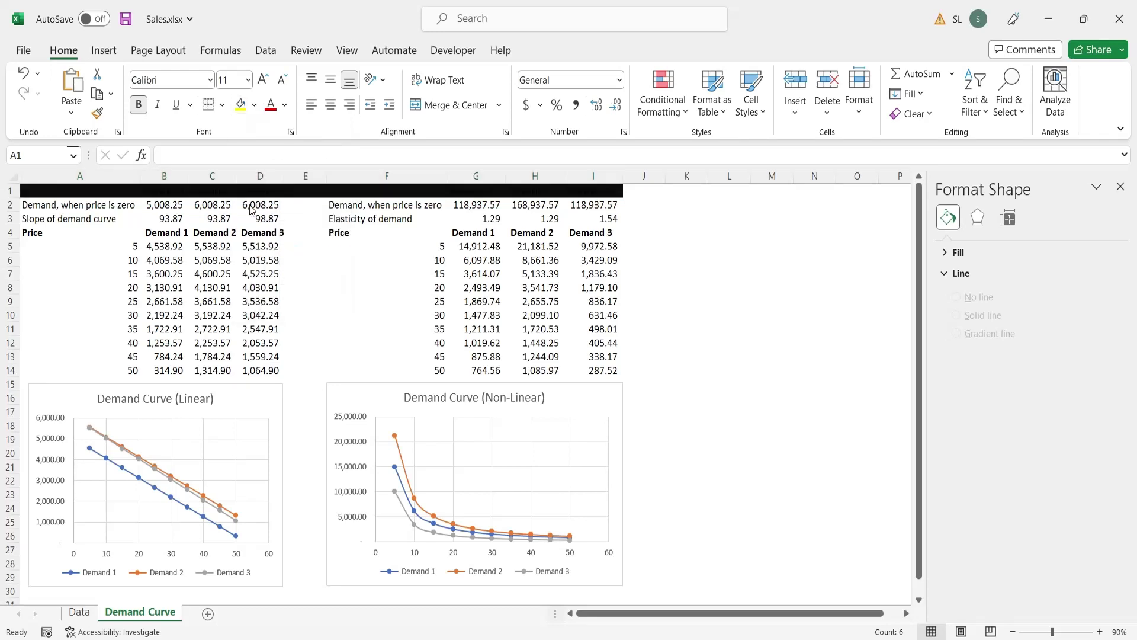
click(285, 106)
click(274, 166)
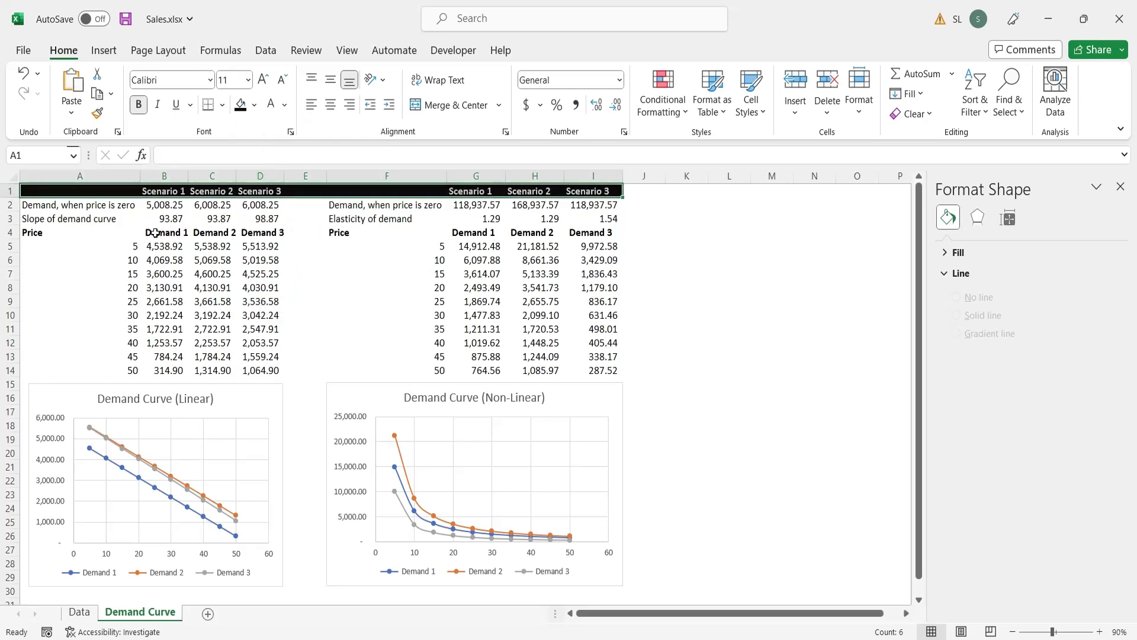
- Apply the same black fill and white font to the Price and Demand header row A4:I4
drag(82, 235, 616, 234)
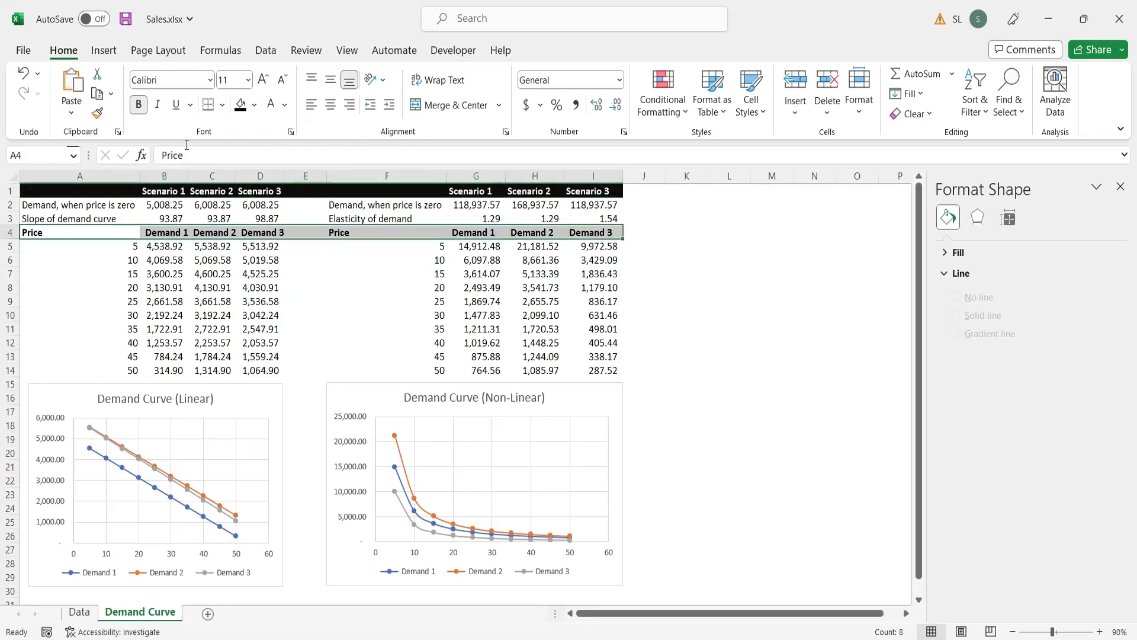
click(241, 105)
click(271, 105)
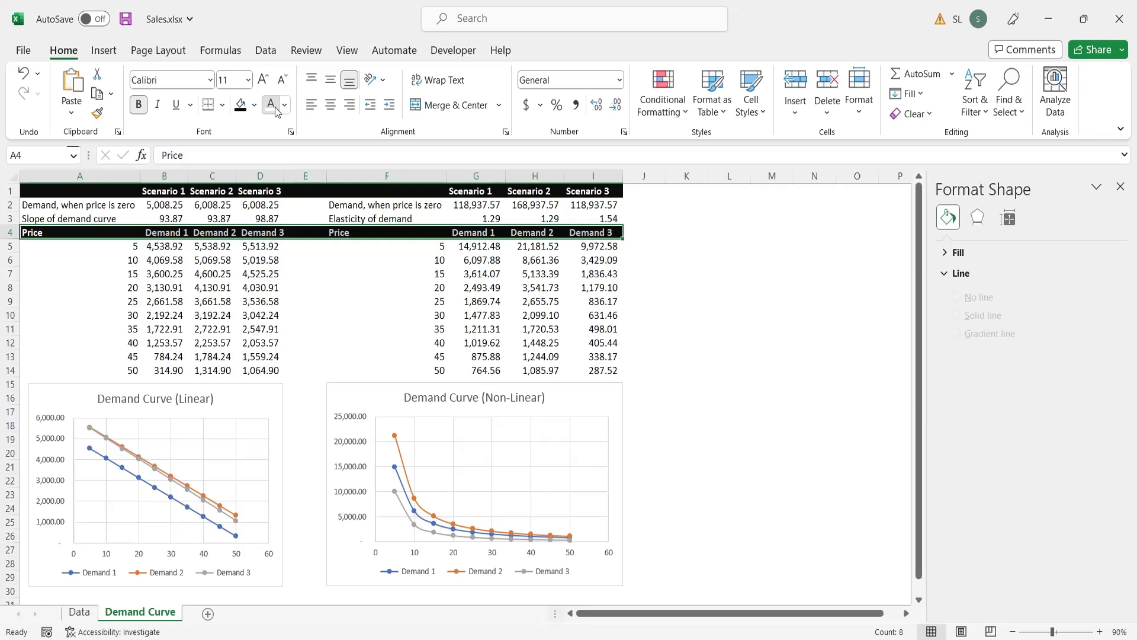
click(690, 297)
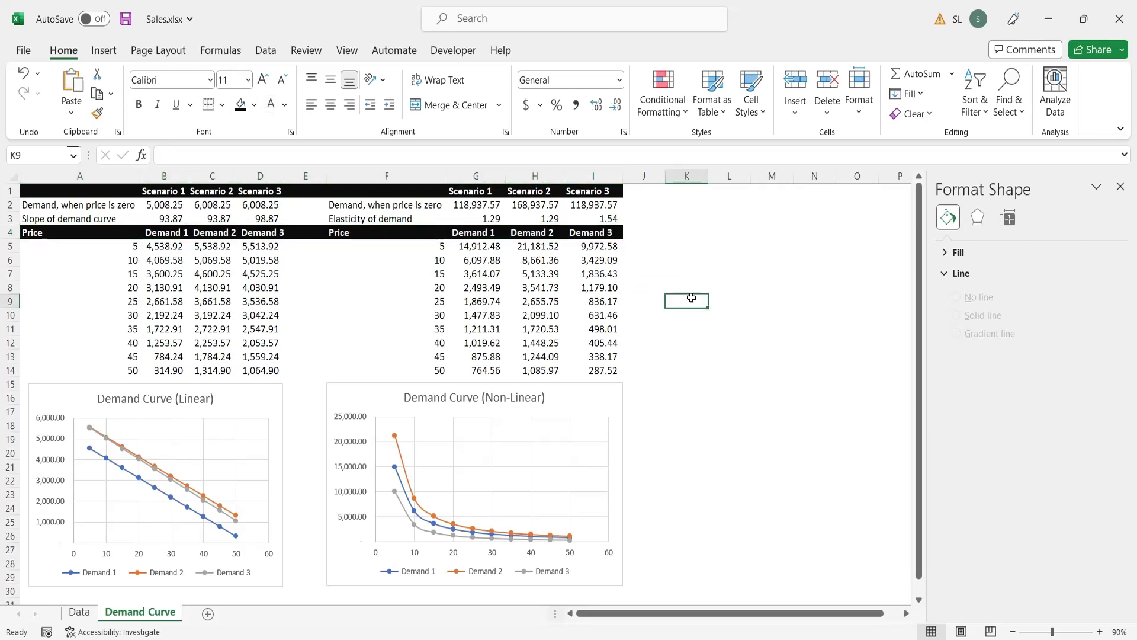